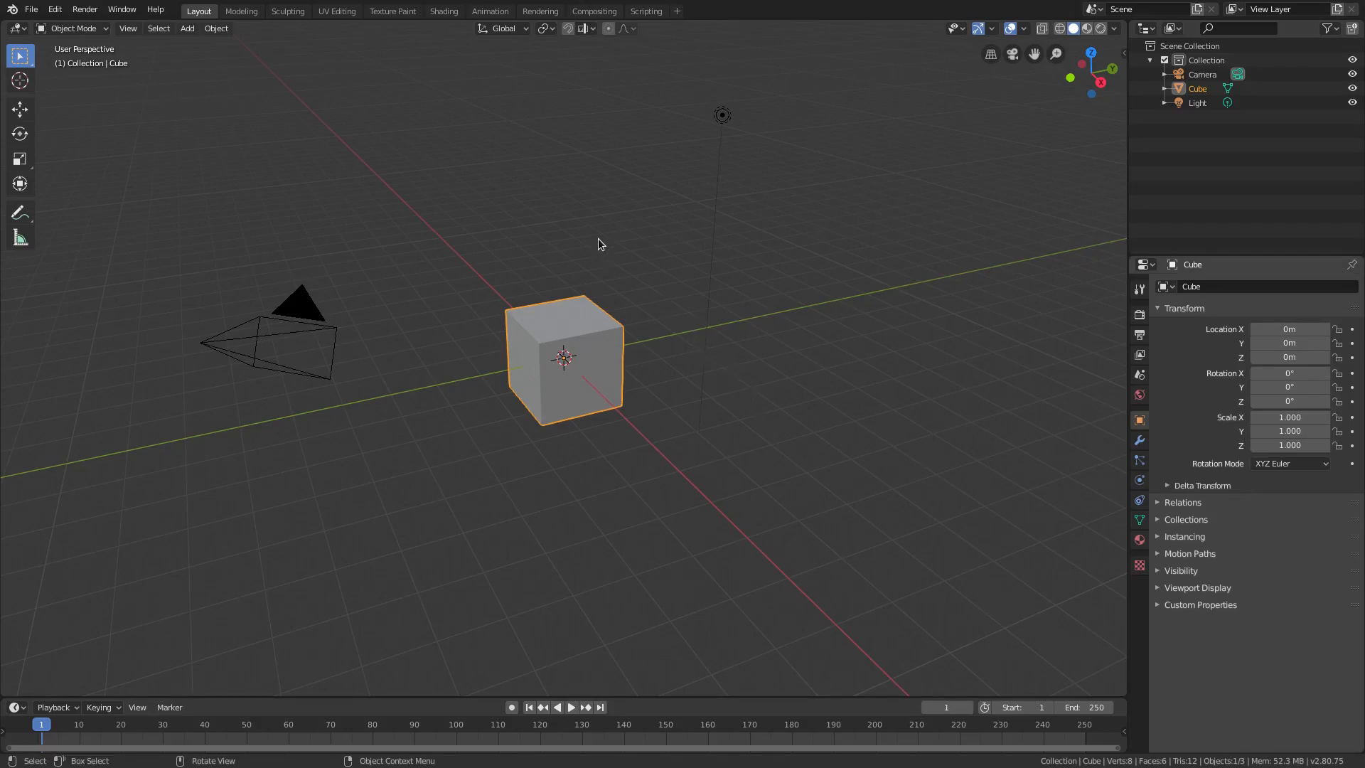
Delete the default cube and the light, leaving only the camera in the scene
key(Delete)
click(721, 116)
key(Delete)
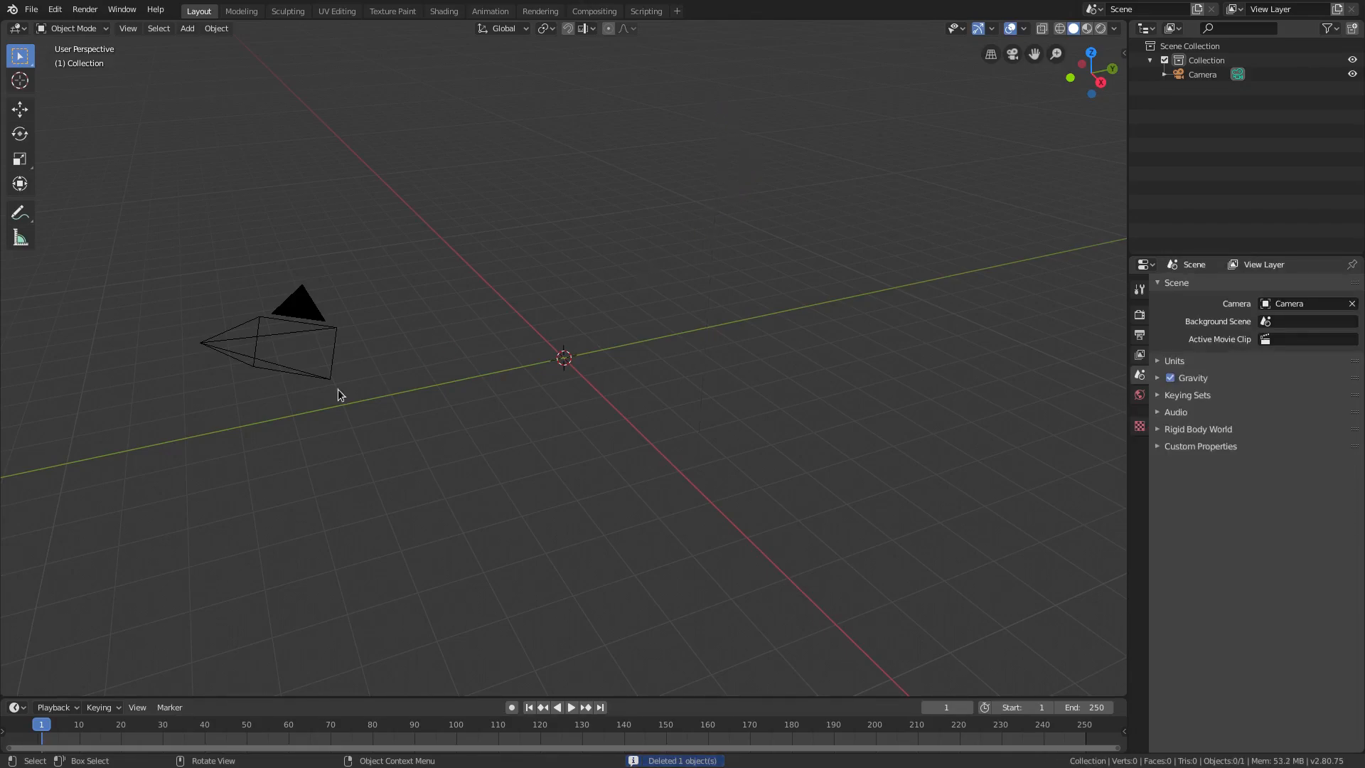
Clear the camera's location and rotation, and rotate it 90° about the global X axis
click(310, 319)
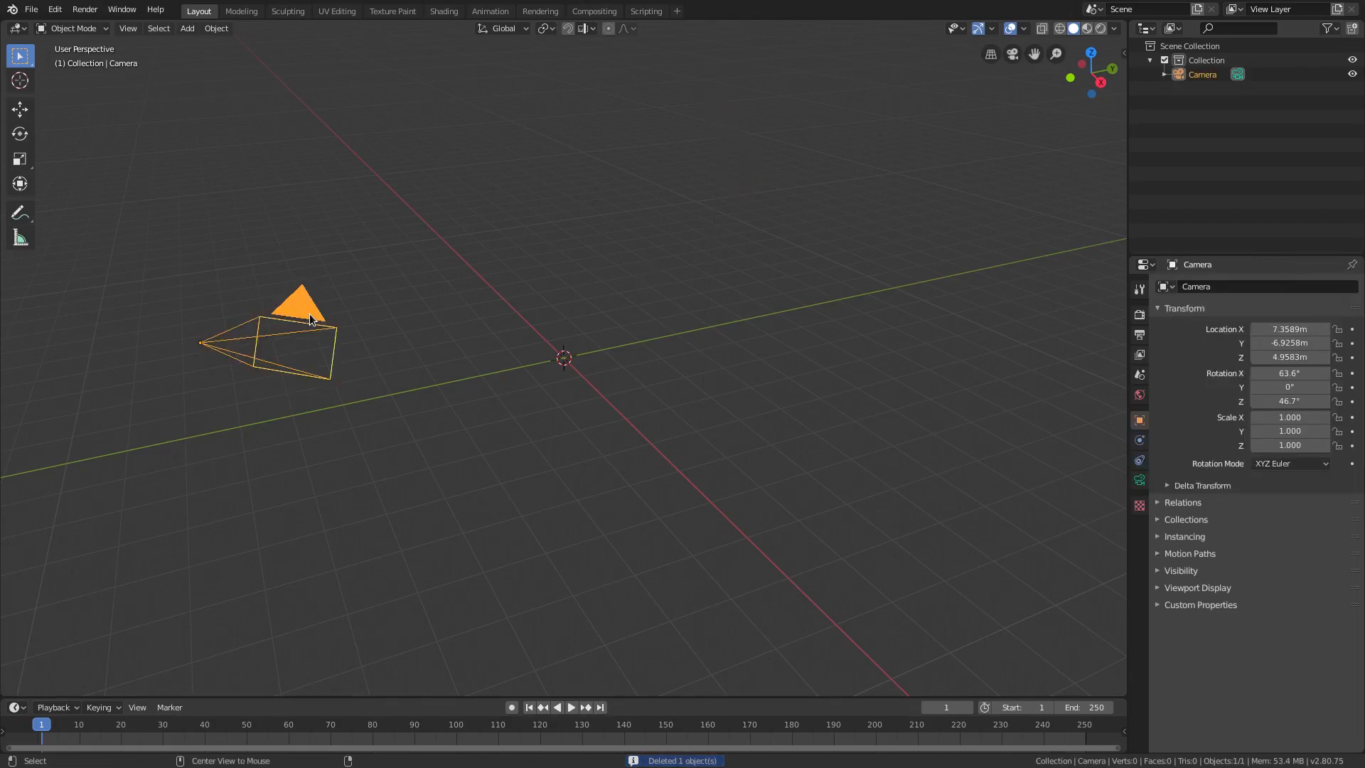
key(alt+g)
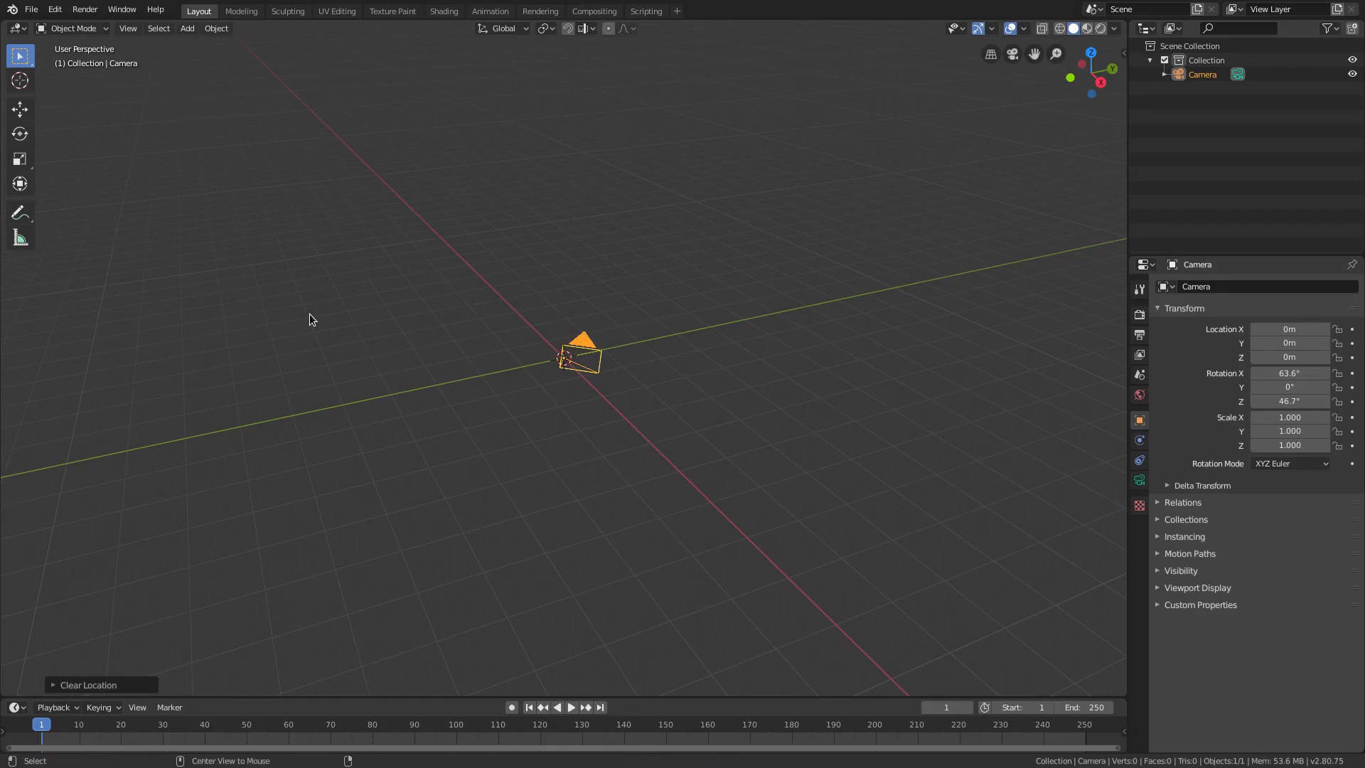
key(alt+r)
text(r)
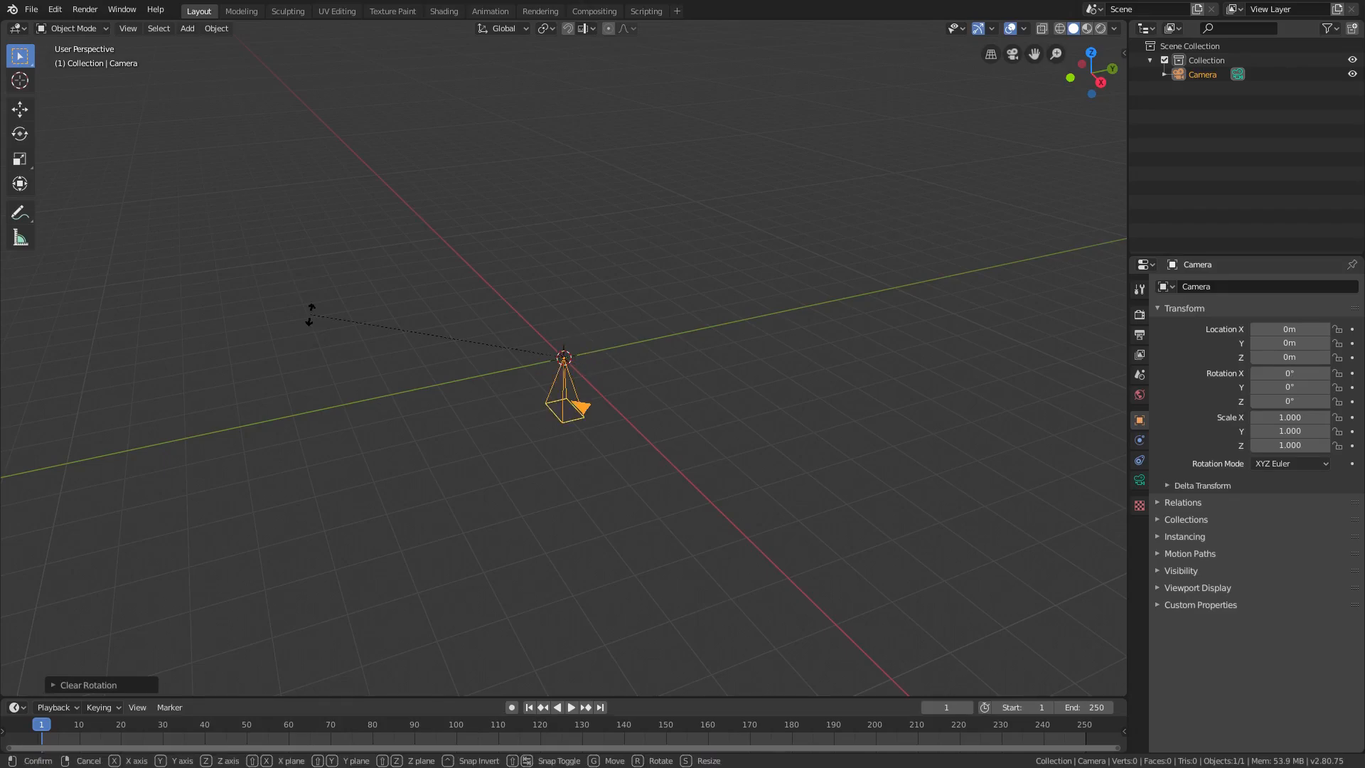
text(x90)
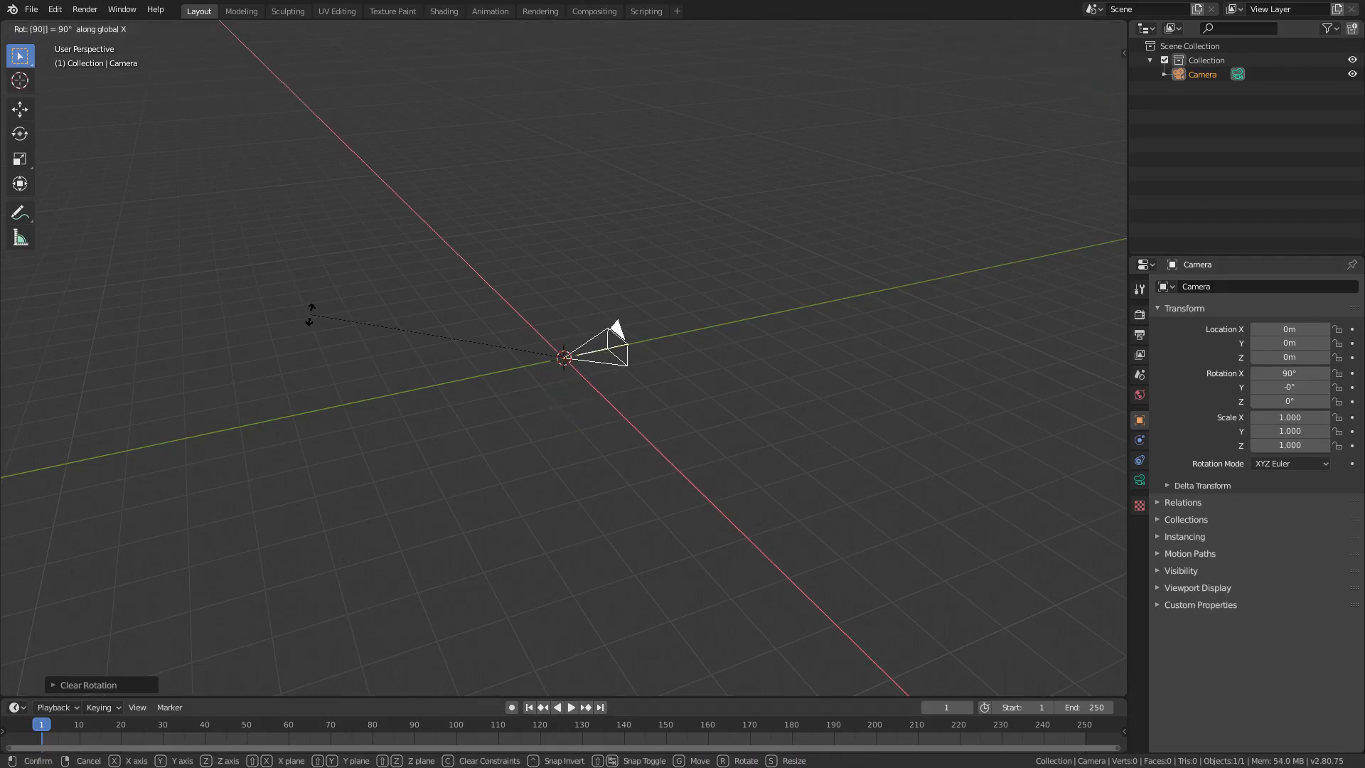
key(Return)
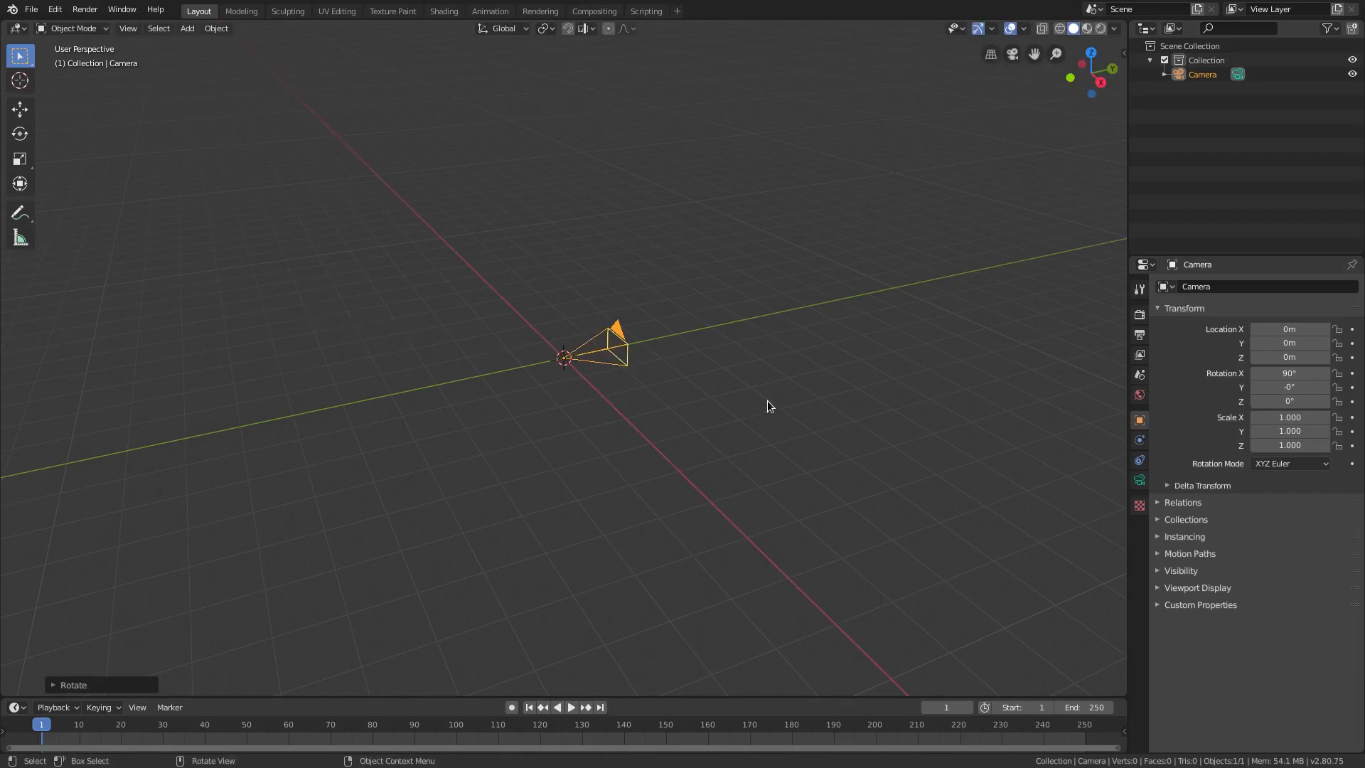
Move the camera back along Y to about -10.16 m and look through it with its frame fitted to the view
key(g)
key(y)
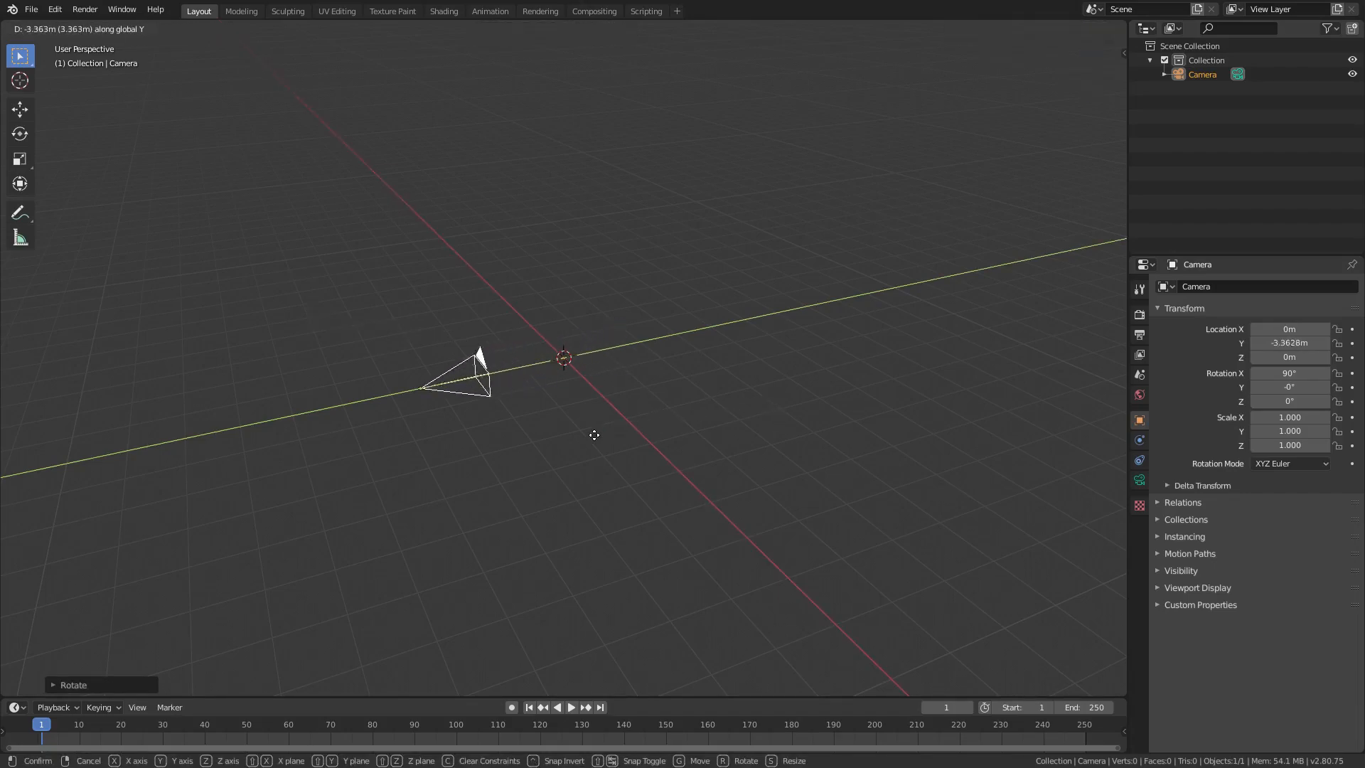
click(259, 511)
key(KP_0)
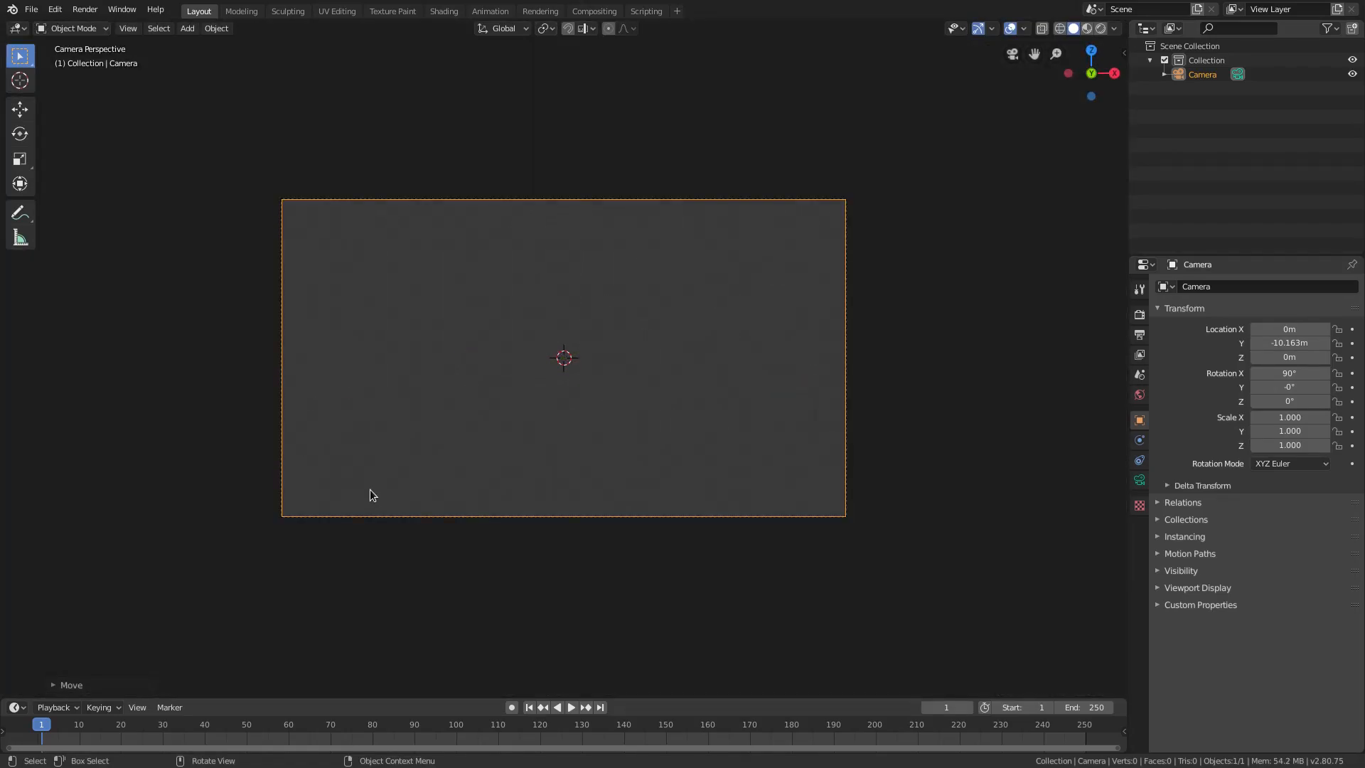
key(Home)
Add a plane and place it just outside the camera frame's lower left corner, at about X -3.94 m, Z -2.62 m
key(shift+a)
mouse_move(588, 325)
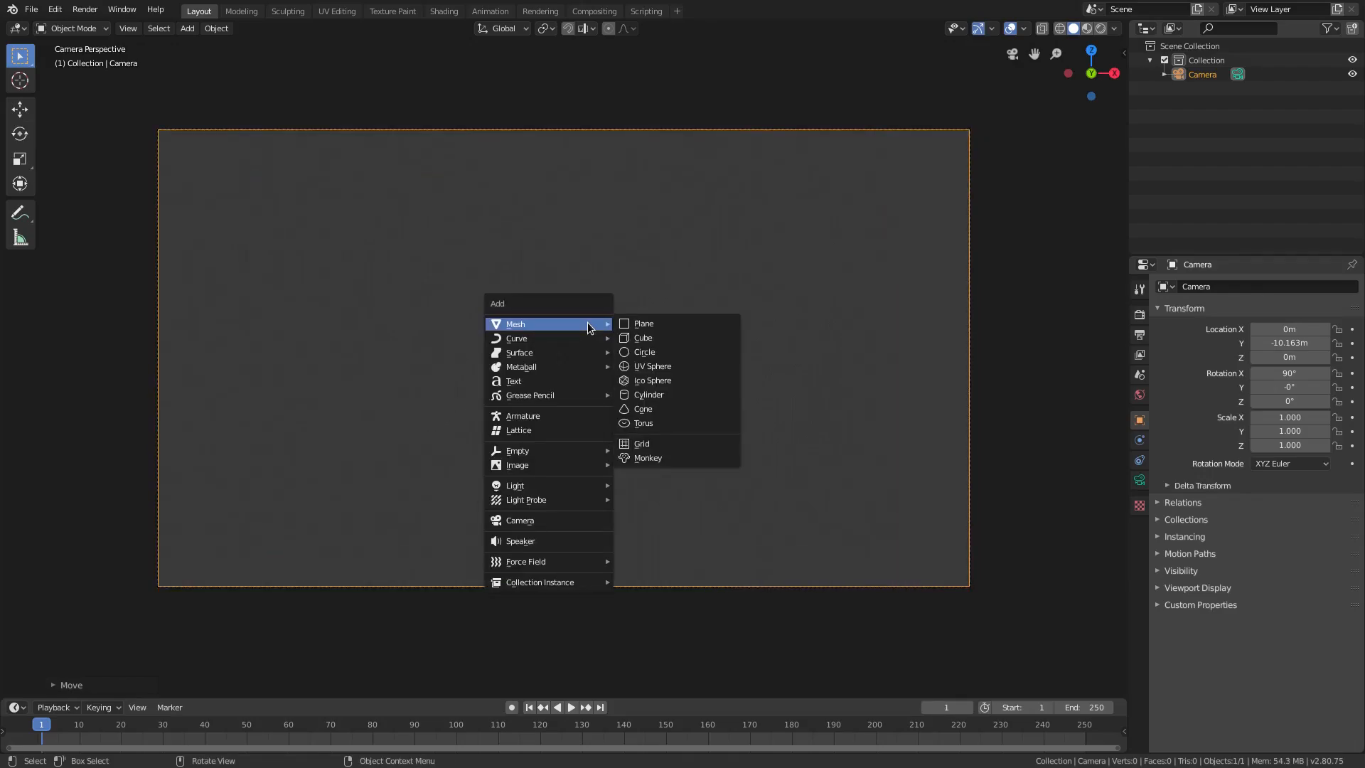
click(657, 324)
key(g)
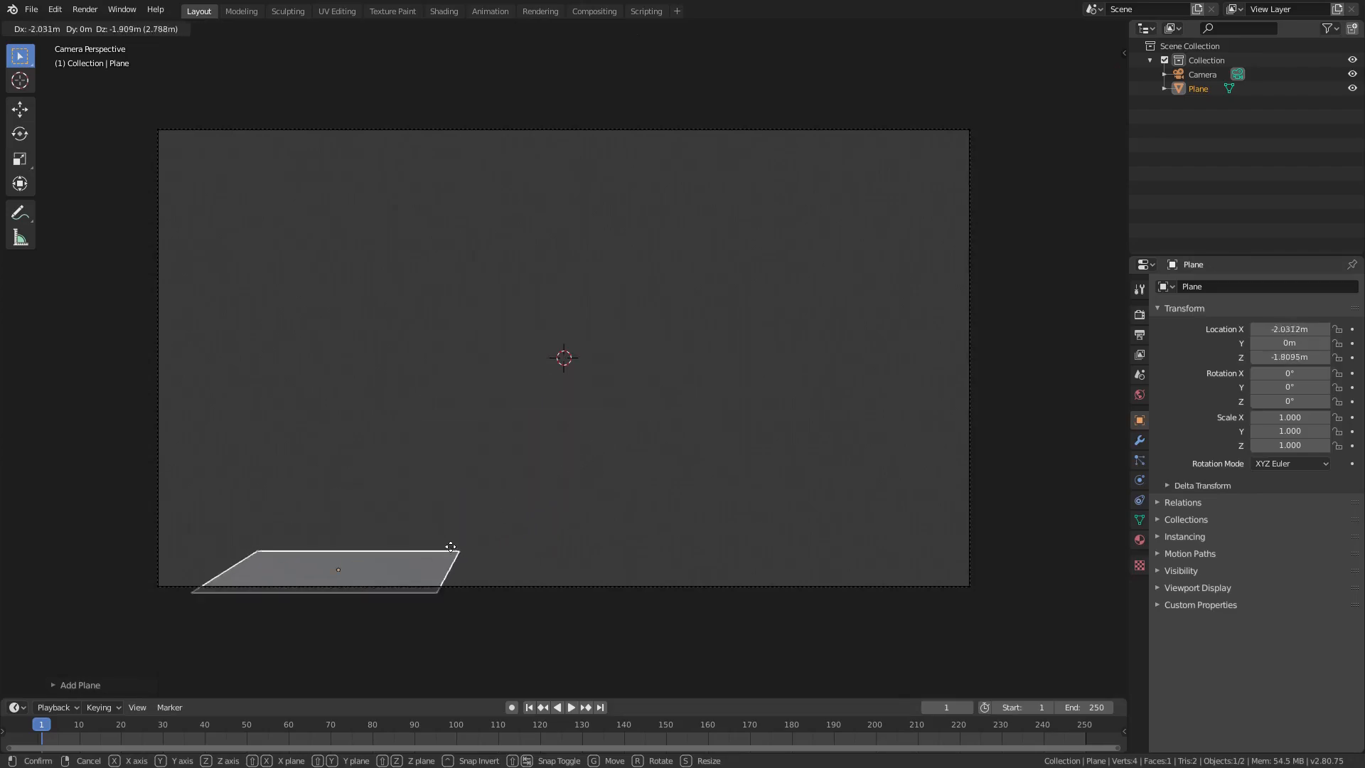
click(287, 609)
scroll(336, 583, down, 1)
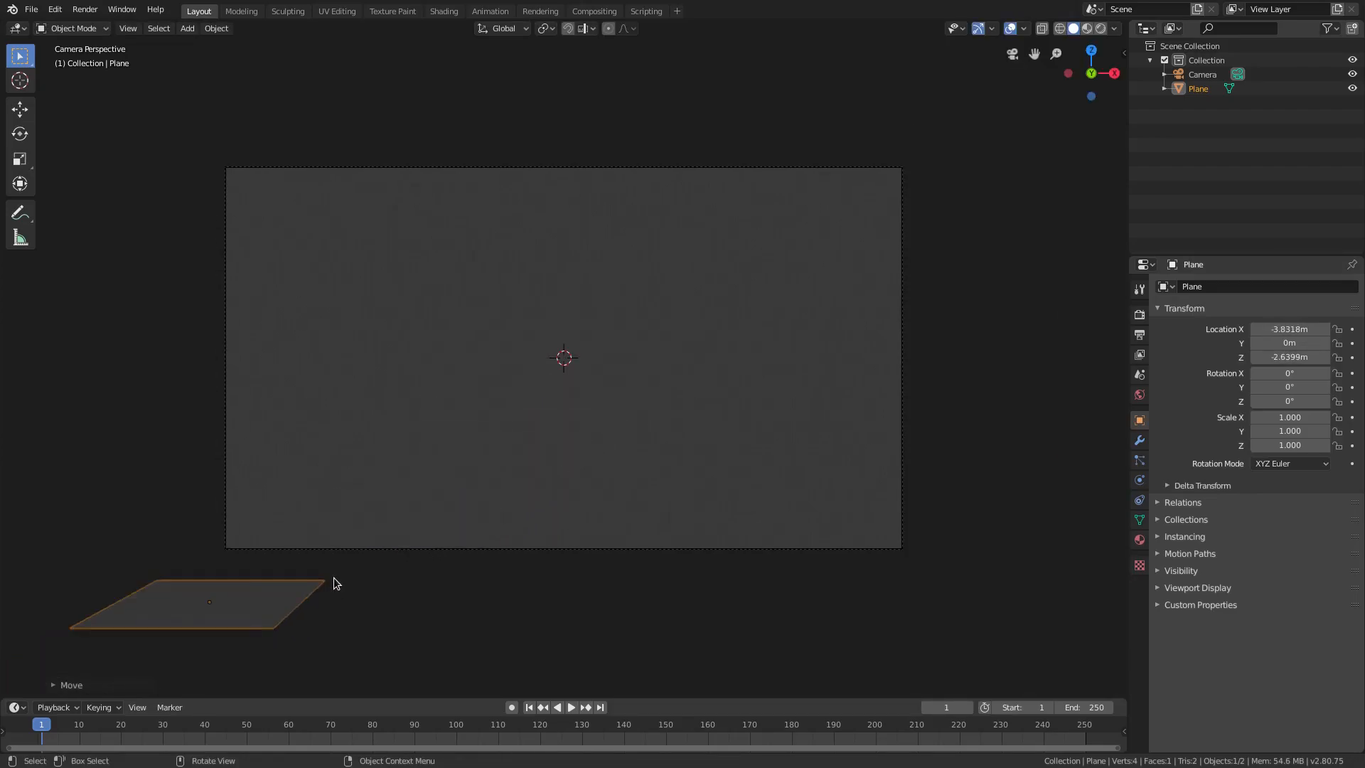
key(g)
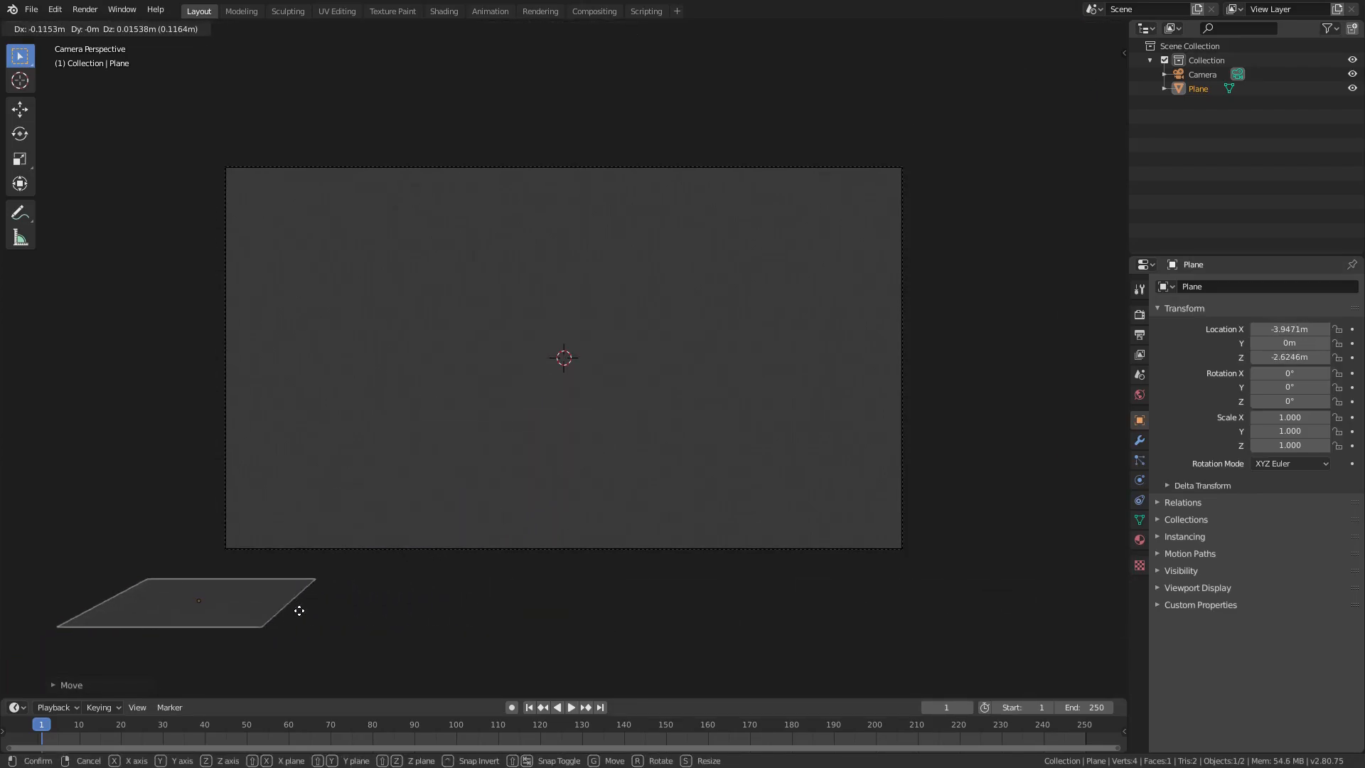
click(300, 610)
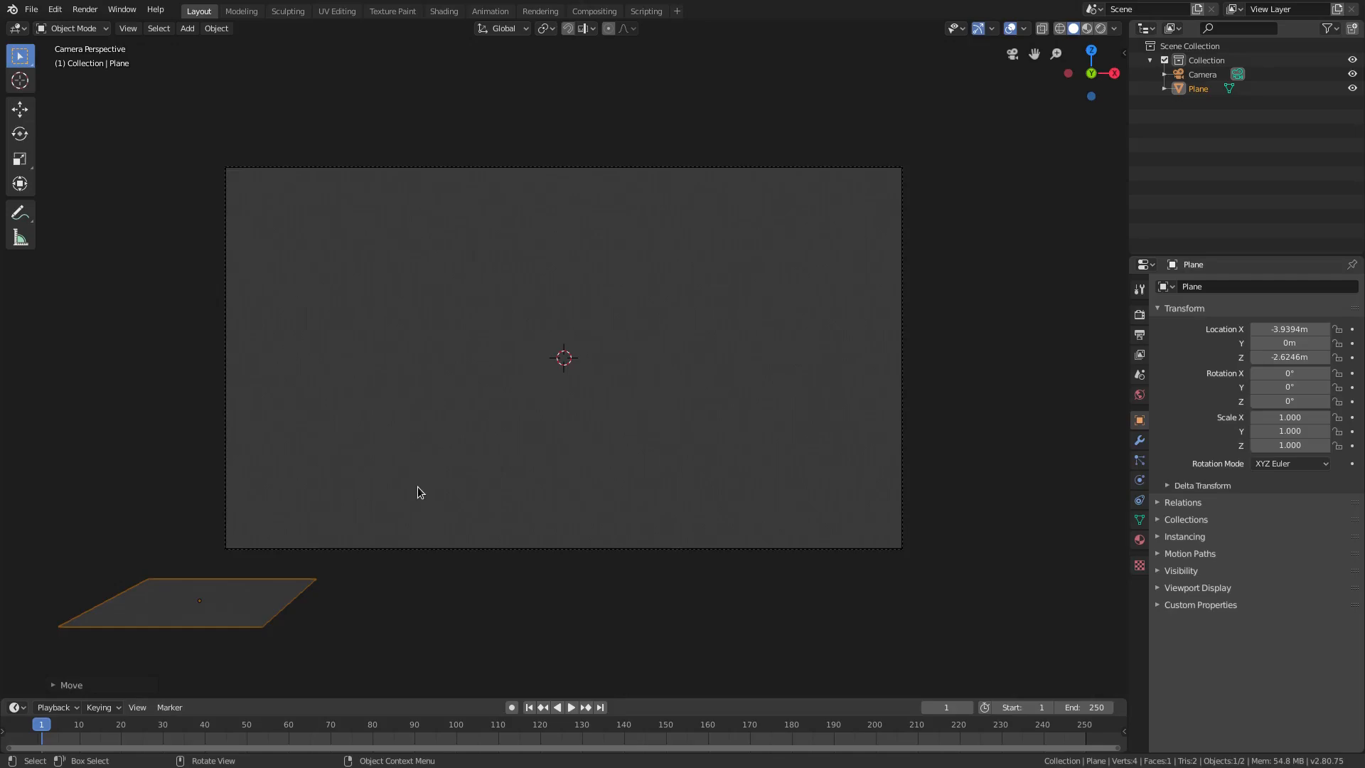
Scale the plane up to about 2.37 overall and stretch it along X to about 3.73
key(s)
click(774, 496)
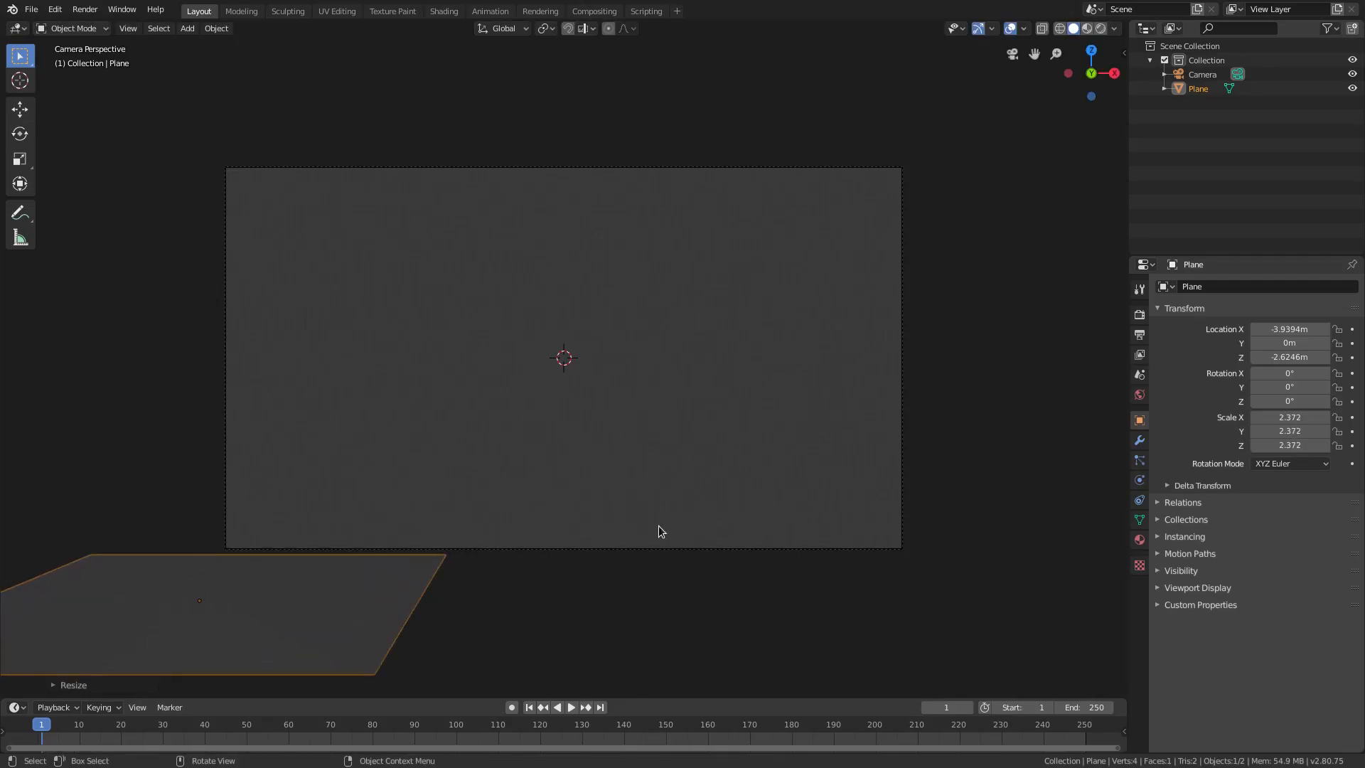
key(s)
key(x)
click(929, 526)
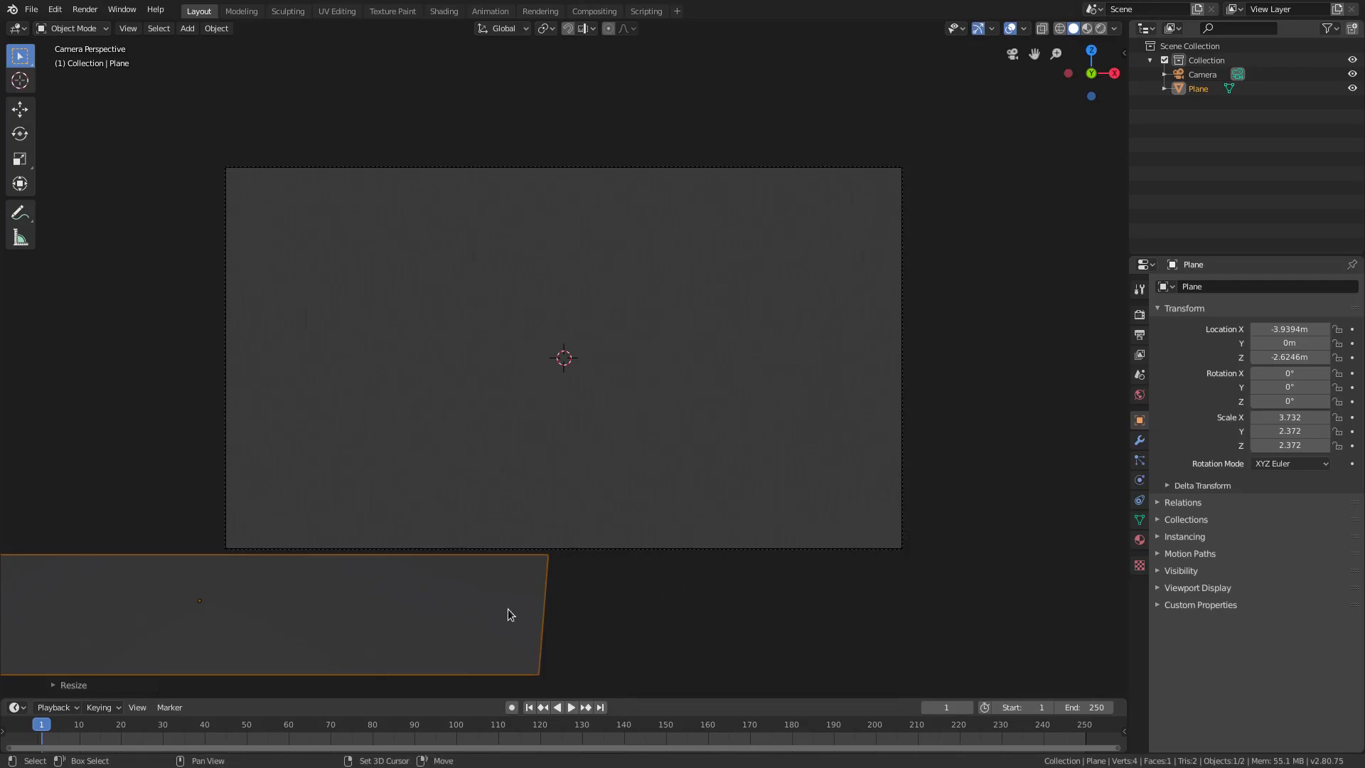
Tilt the plane to face the camera frame, with rotation about X -5.9°, Y 28.1° and Z 11.2°
shift+middle_drag(508, 613, 778, 543)
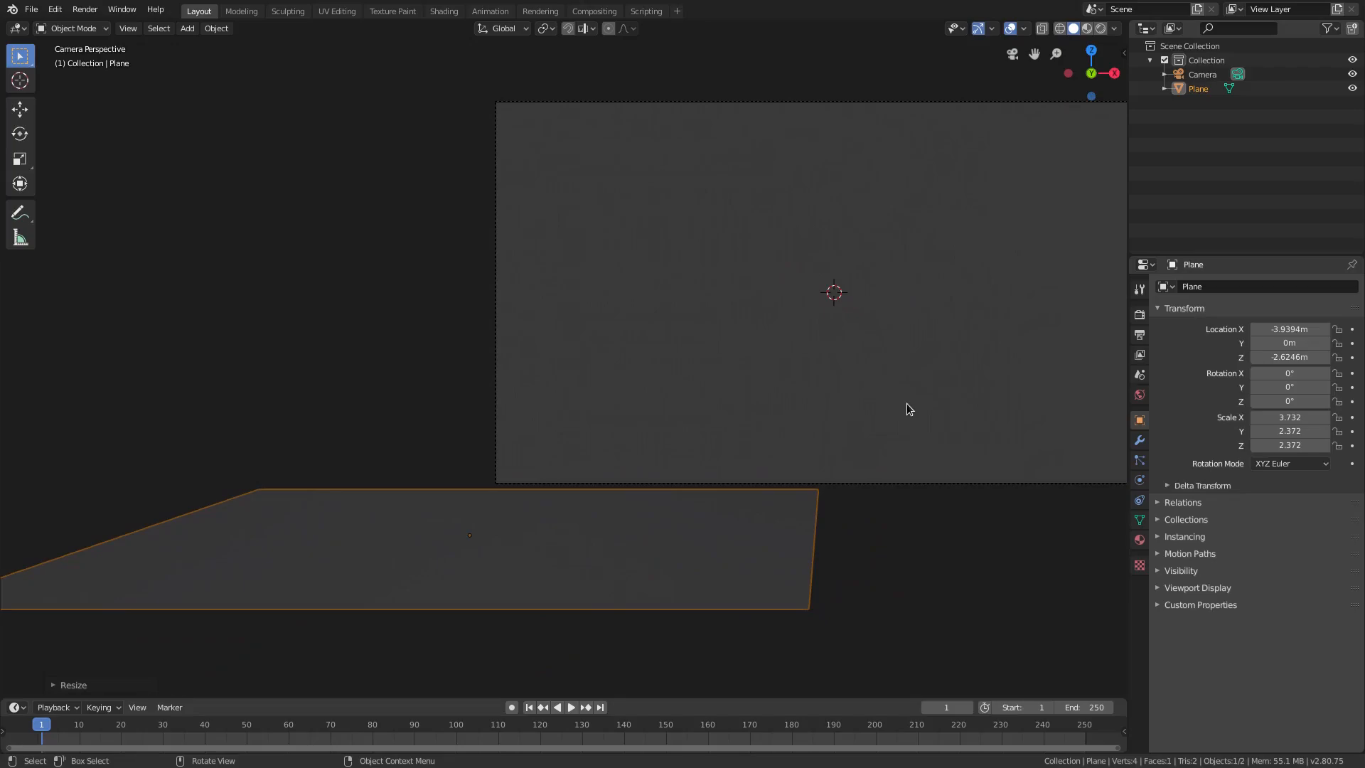
key(r)
key(y)
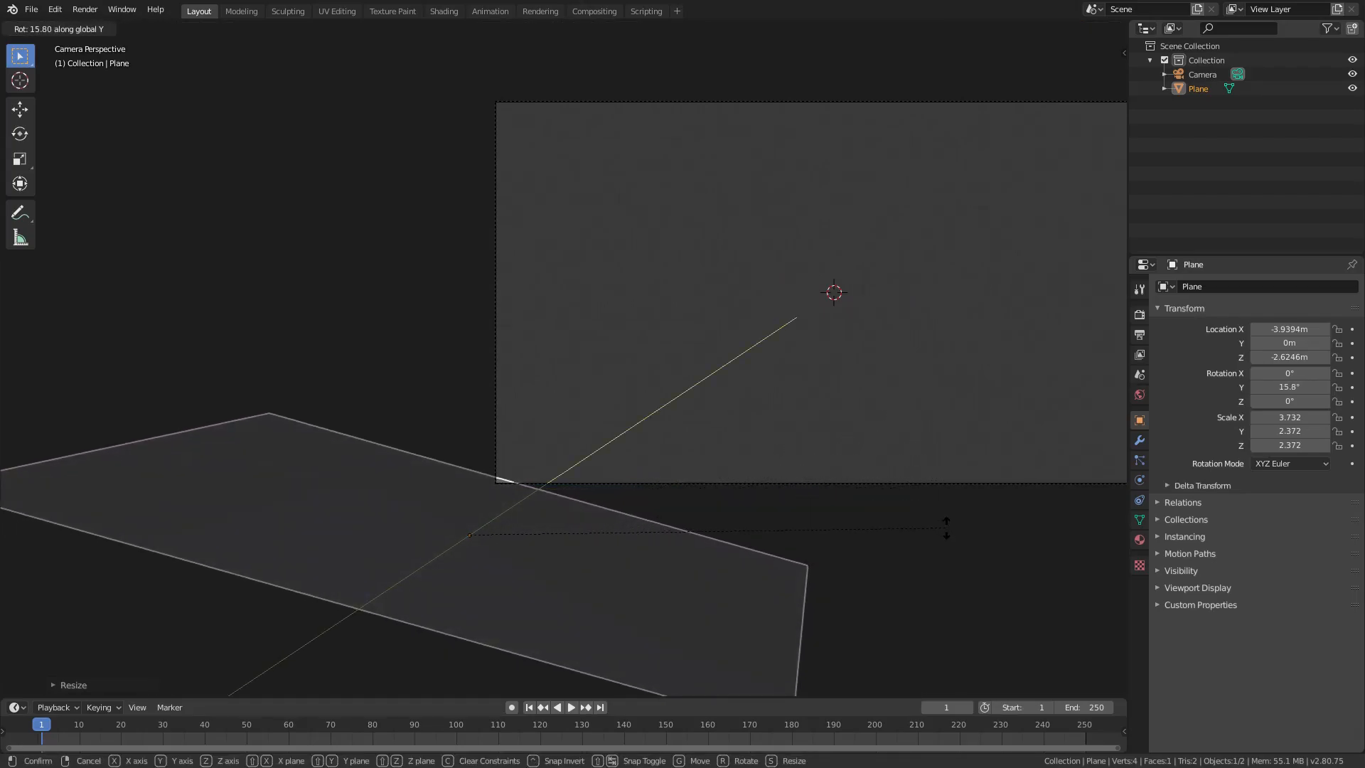
click(945, 527)
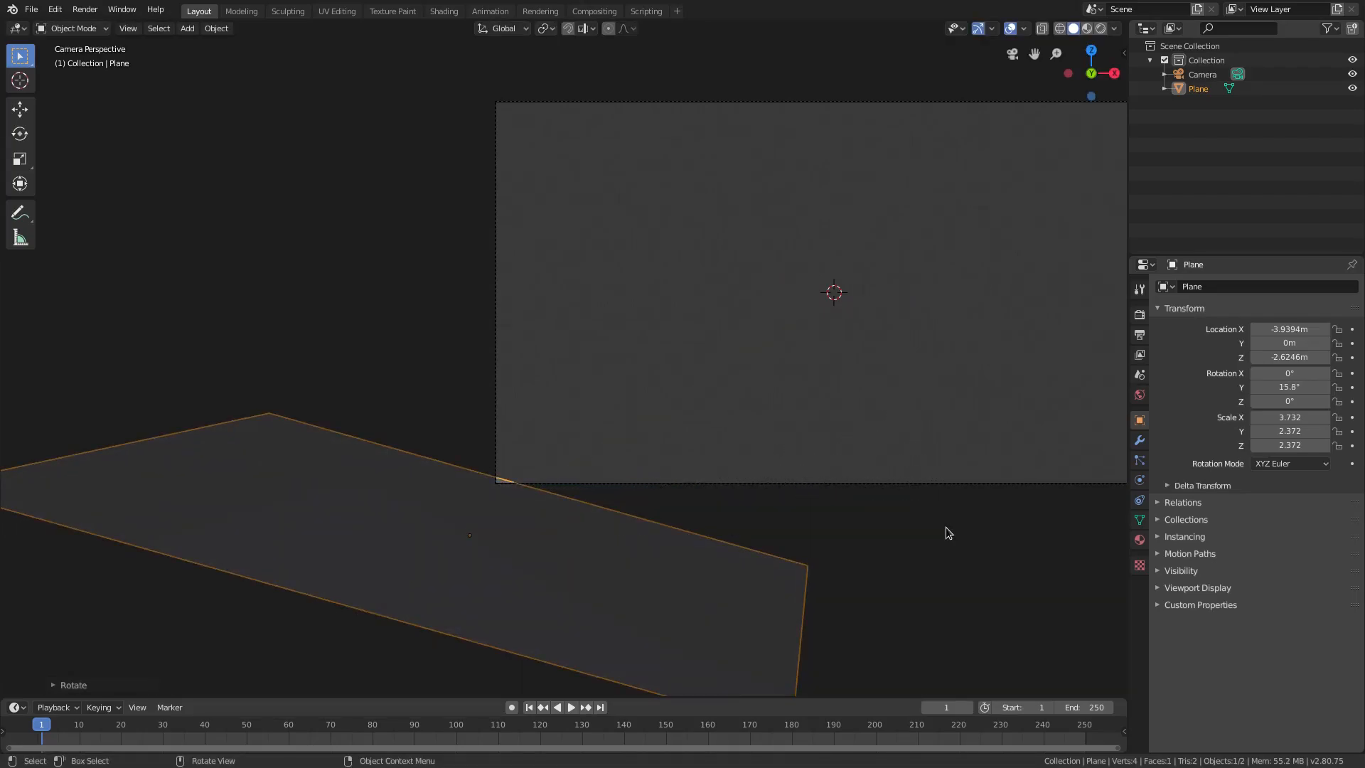
key(r)
key(r)
click(963, 520)
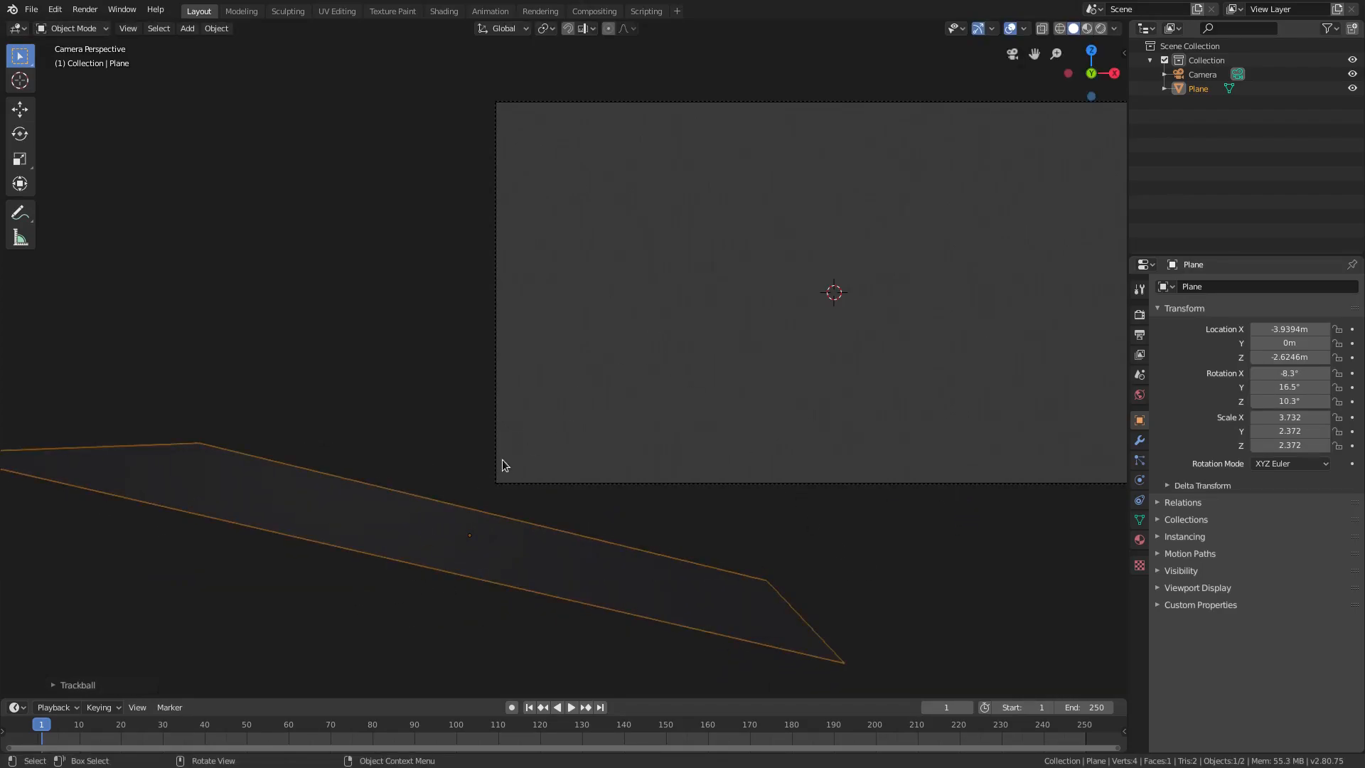
key(r)
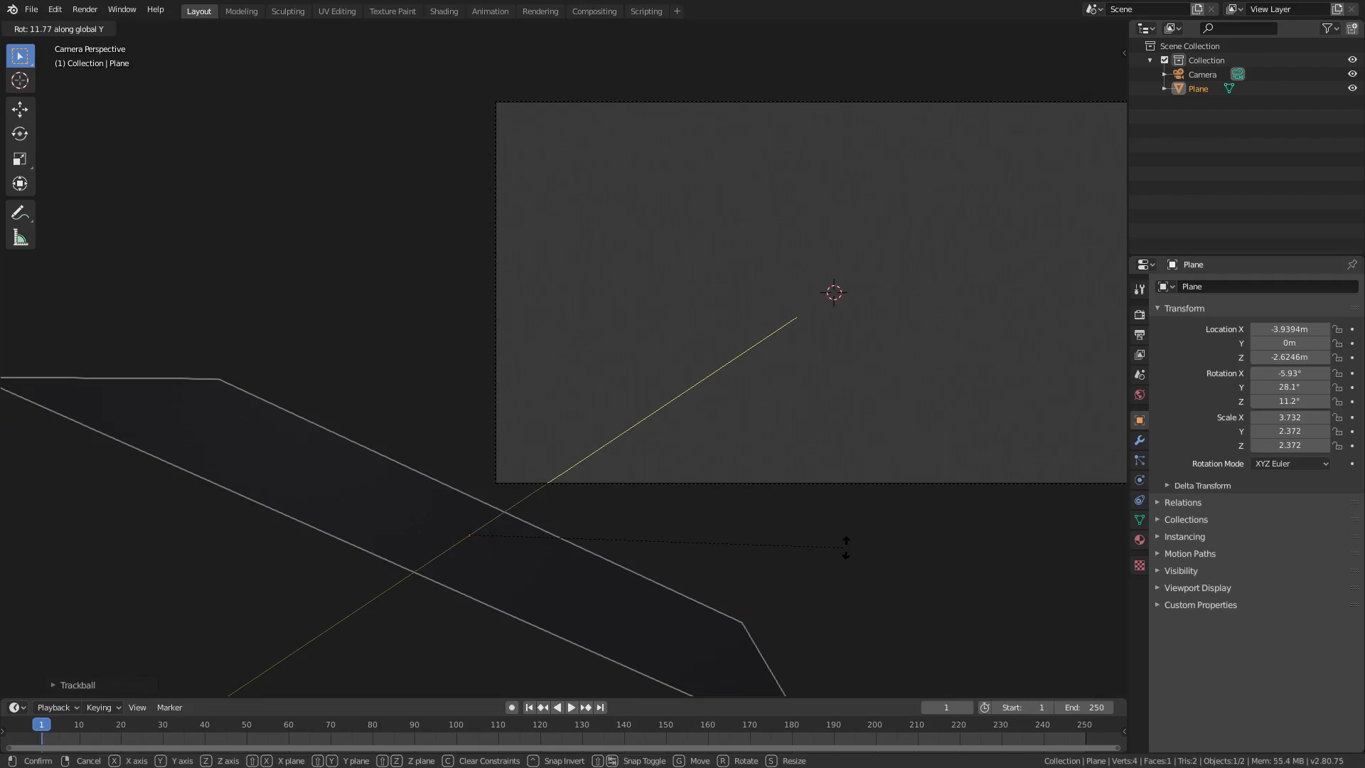
click(846, 548)
Shift the tilted plane to about X -3.52 m, Z -2.73 m, keeping it just outside the camera frame
key(g)
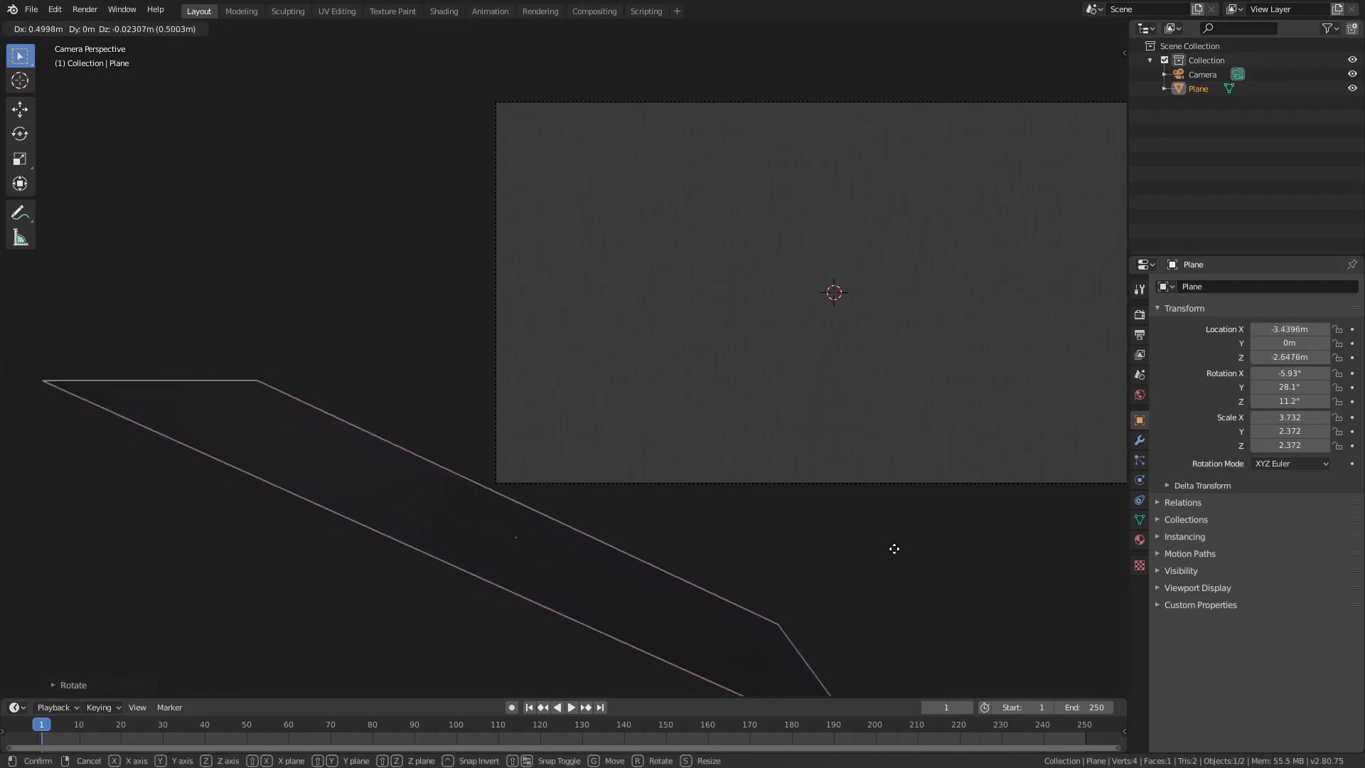
click(865, 524)
scroll(542, 549, down, 3)
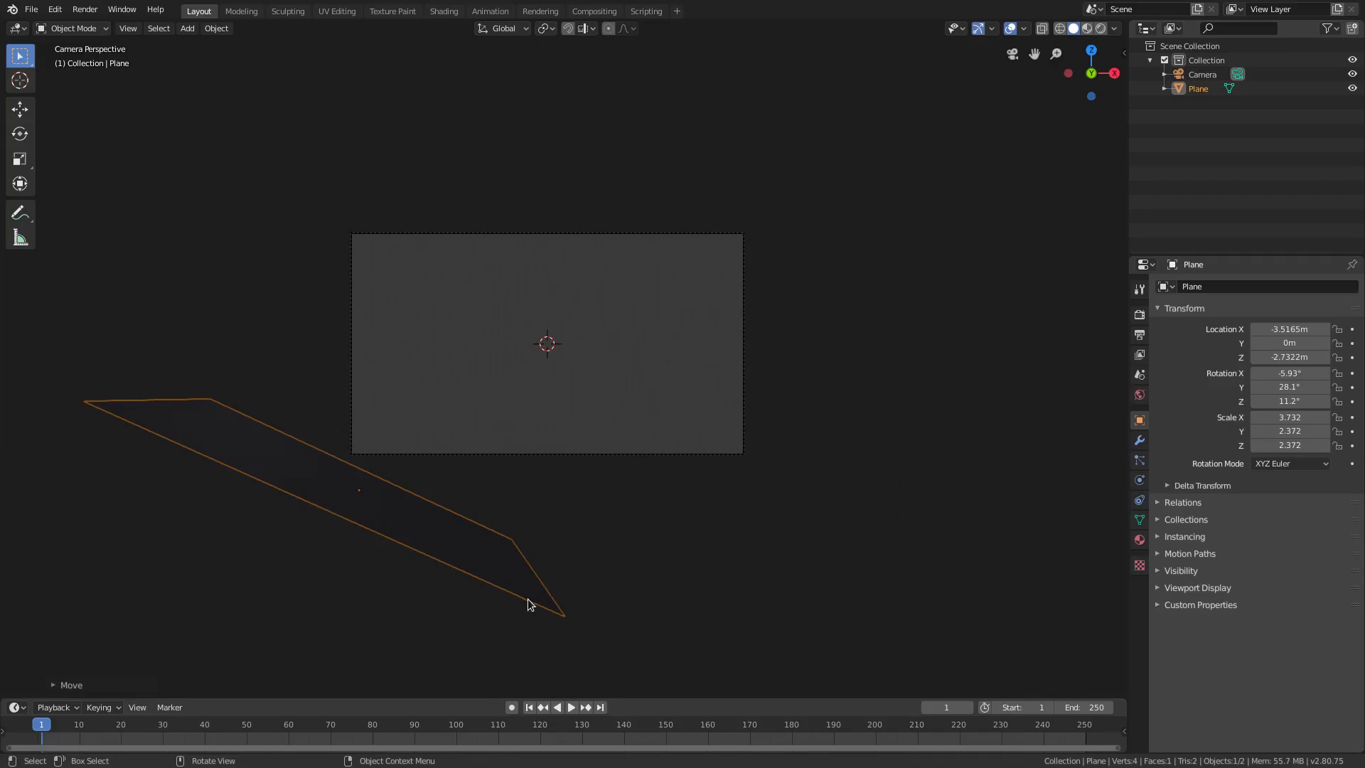
Try the plane at the camera frame's lower right corner, sloped the opposite way about Y, and undo those moves and rotation
key(g)
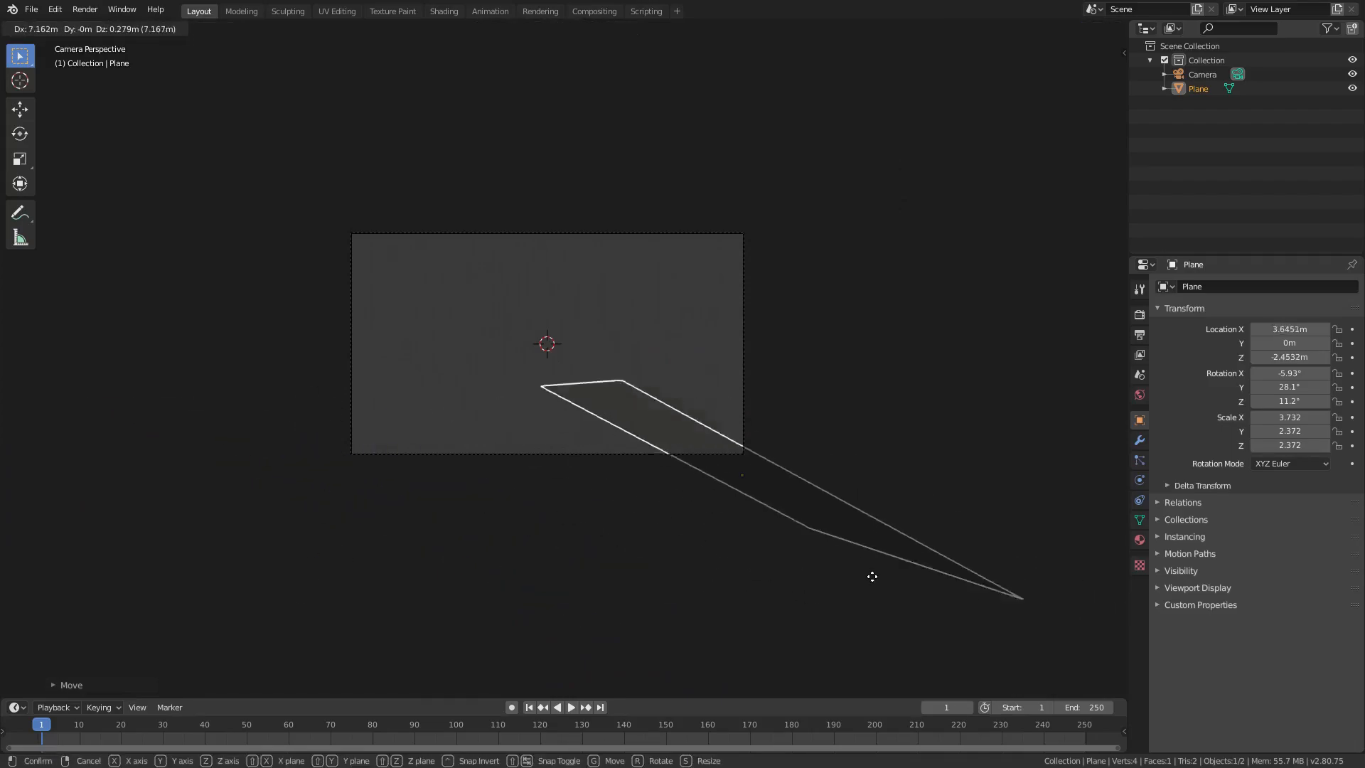
click(924, 572)
key(r)
key(y)
click(920, 370)
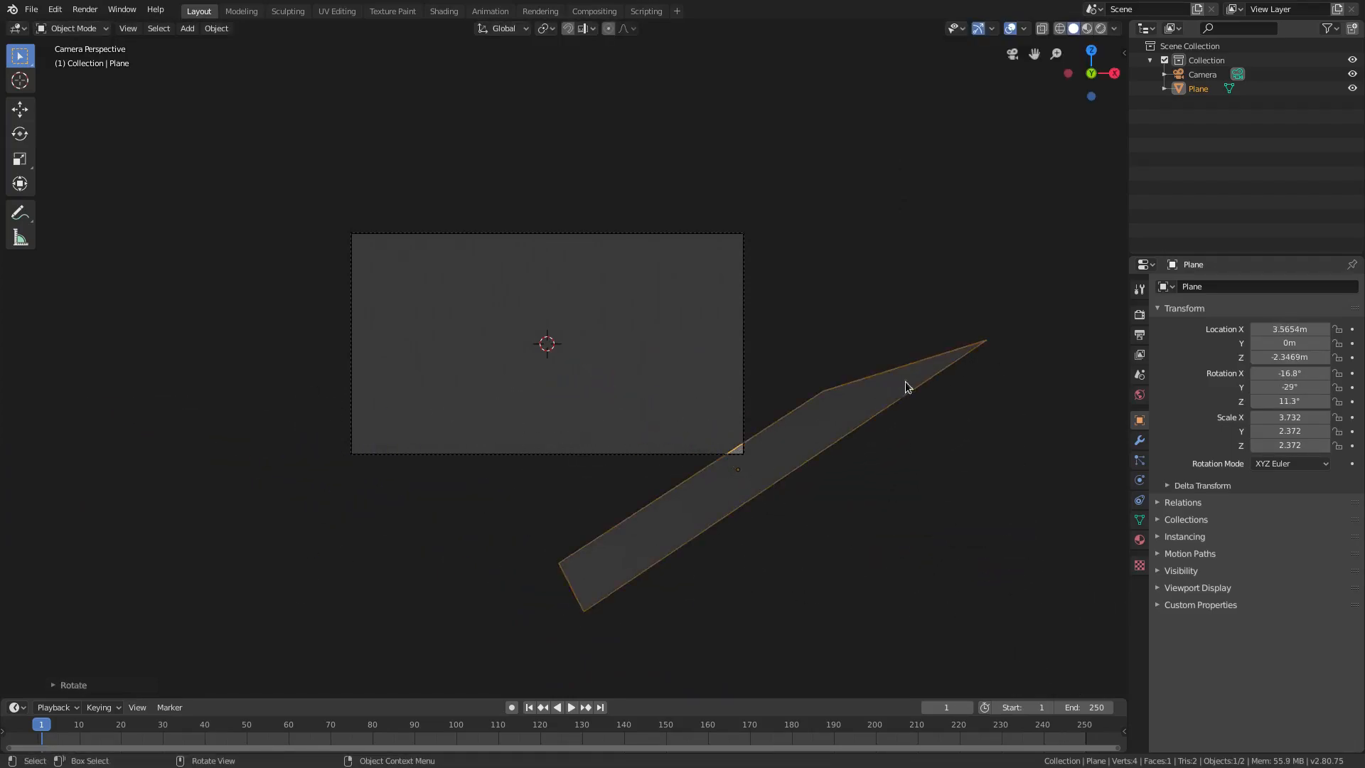
key(g)
click(893, 492)
key(ctrl+z)
key(ctrl+z)
key(ctrl+z)
Add an emitter particle system to the plane and set its gravity field weight to 0
scroll(558, 455, up, 2)
middle_drag(568, 395, 506, 452)
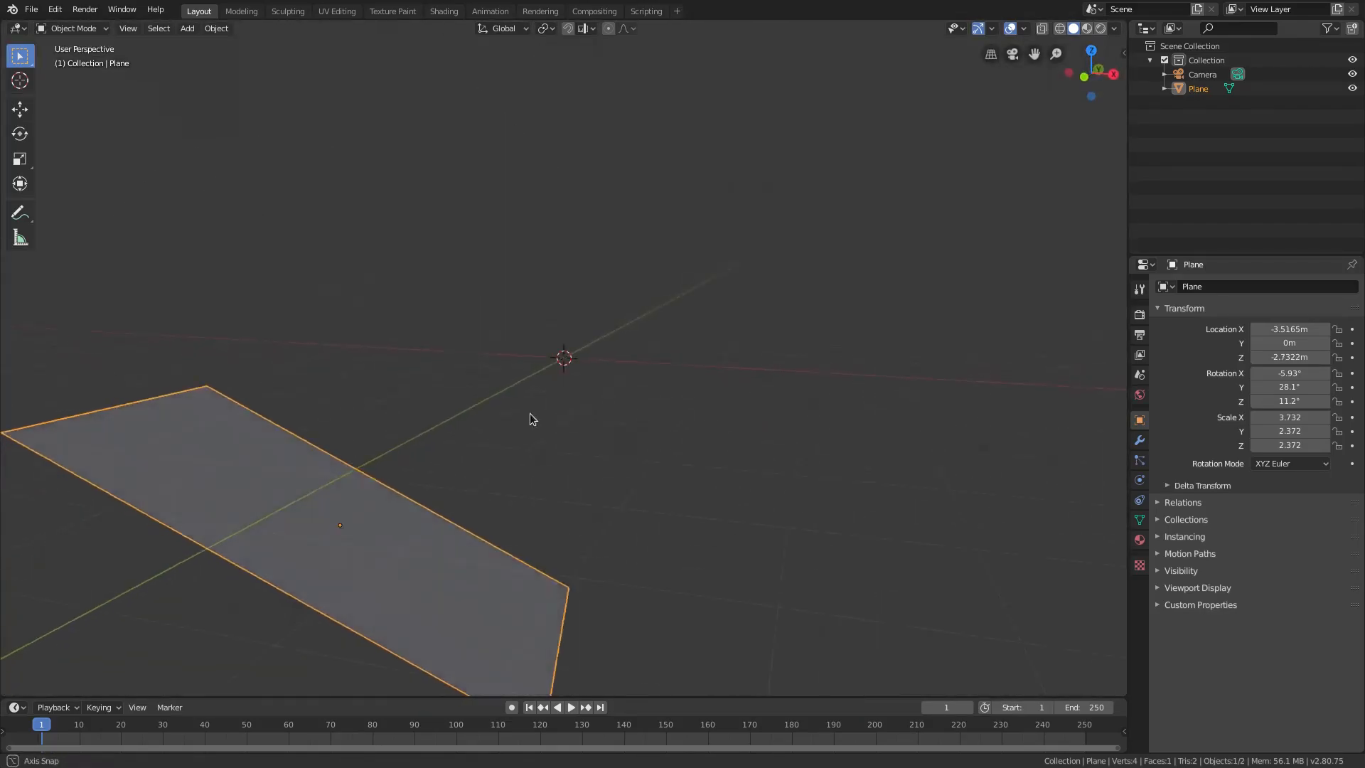
key(KP_0)
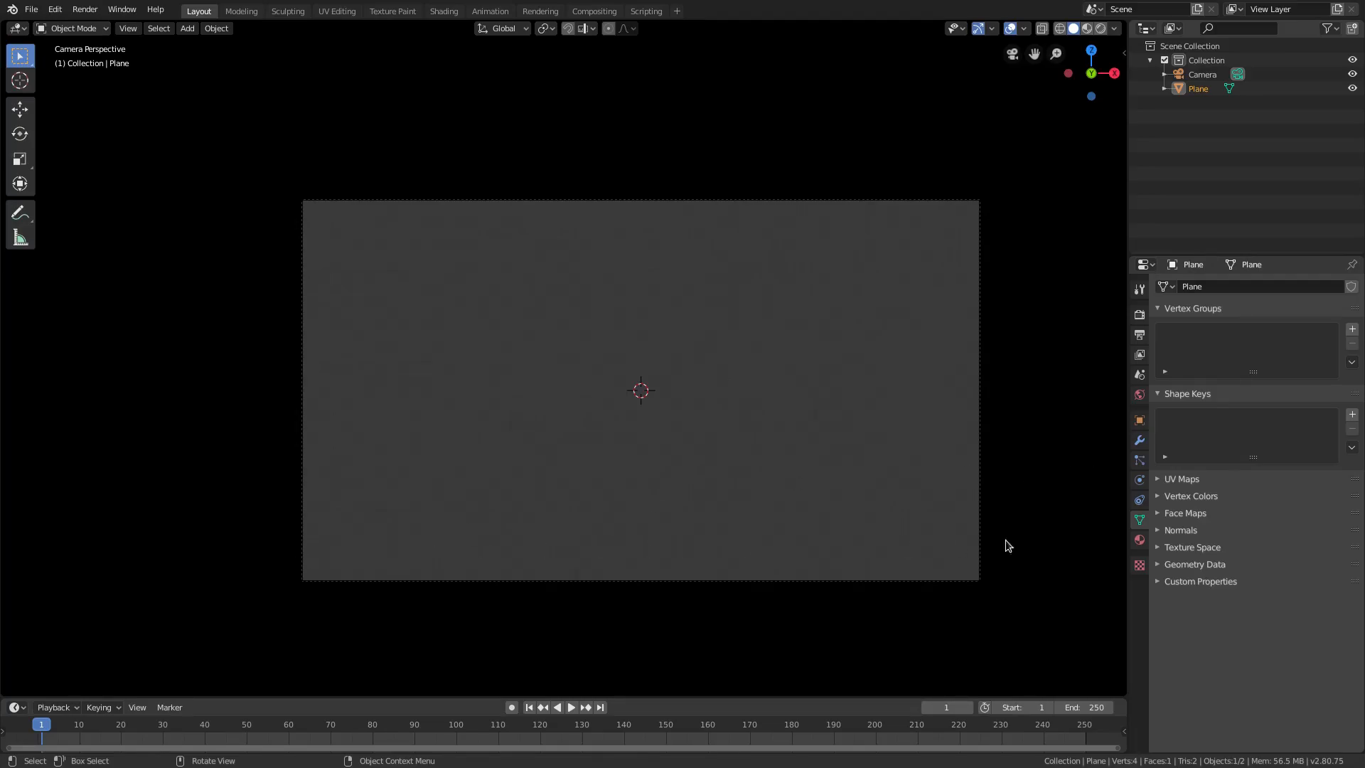
click(1140, 462)
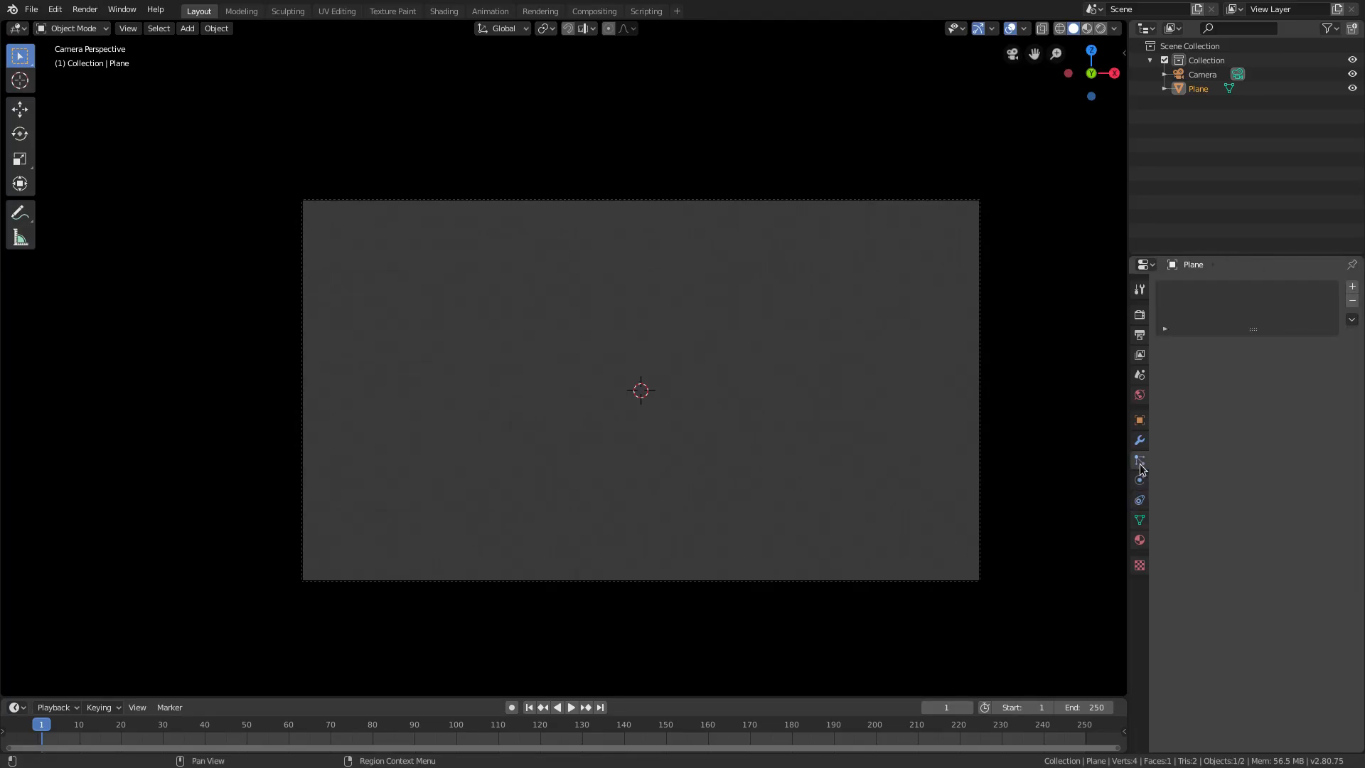
click(1352, 287)
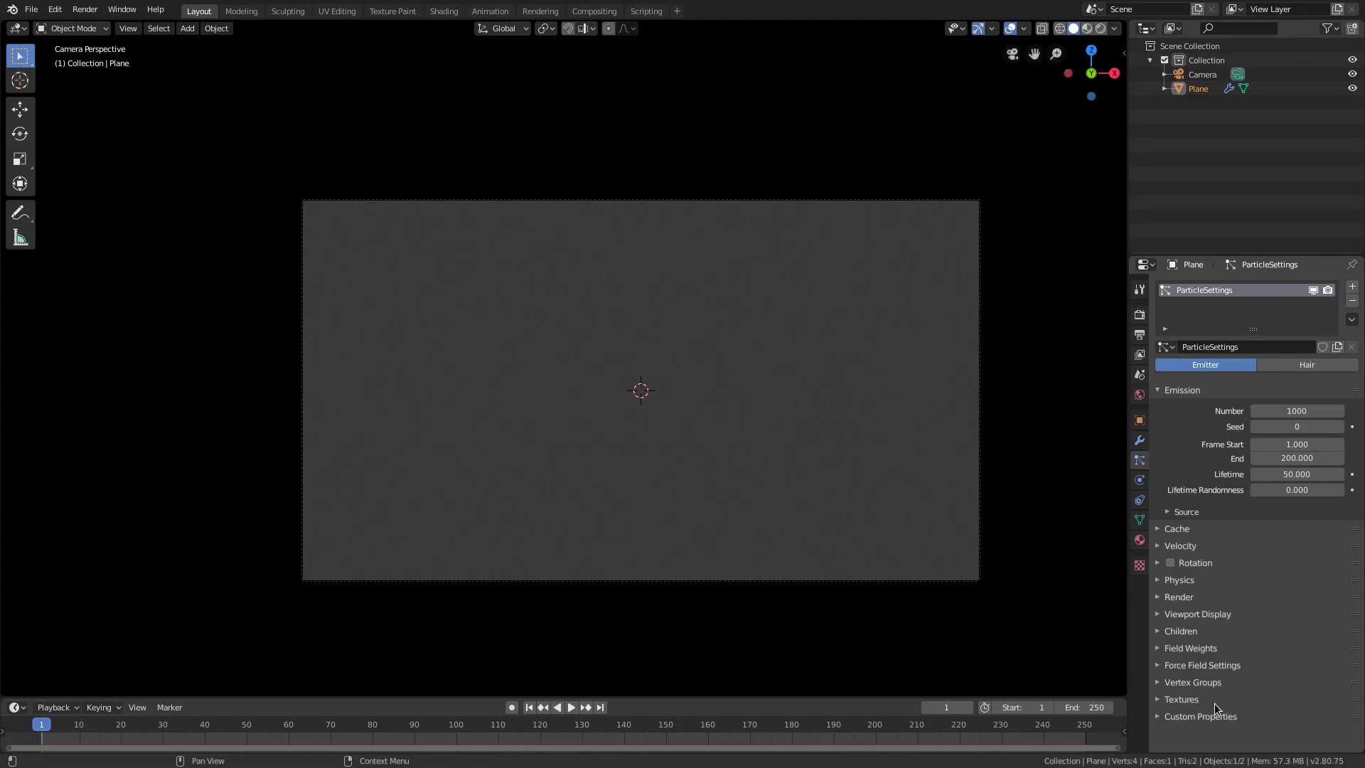
click(1192, 648)
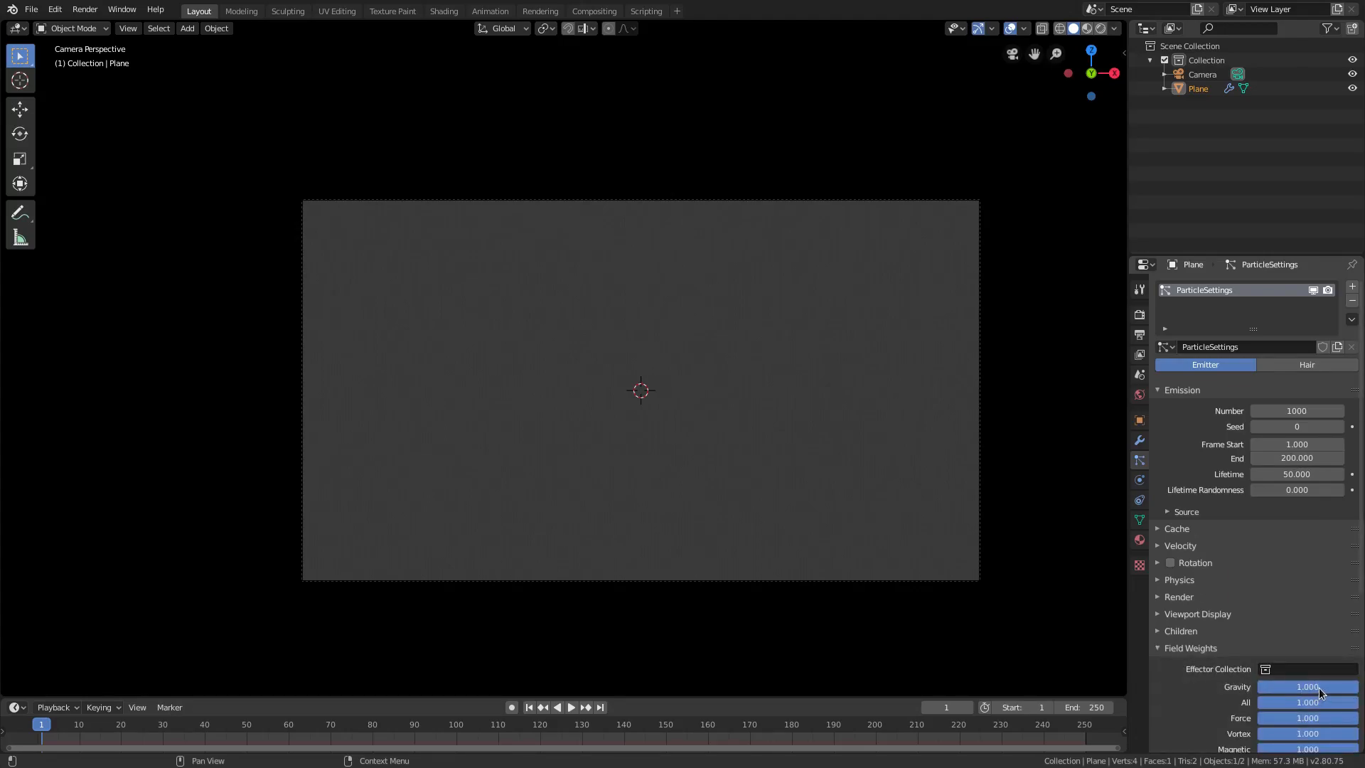
key(BackSpace)
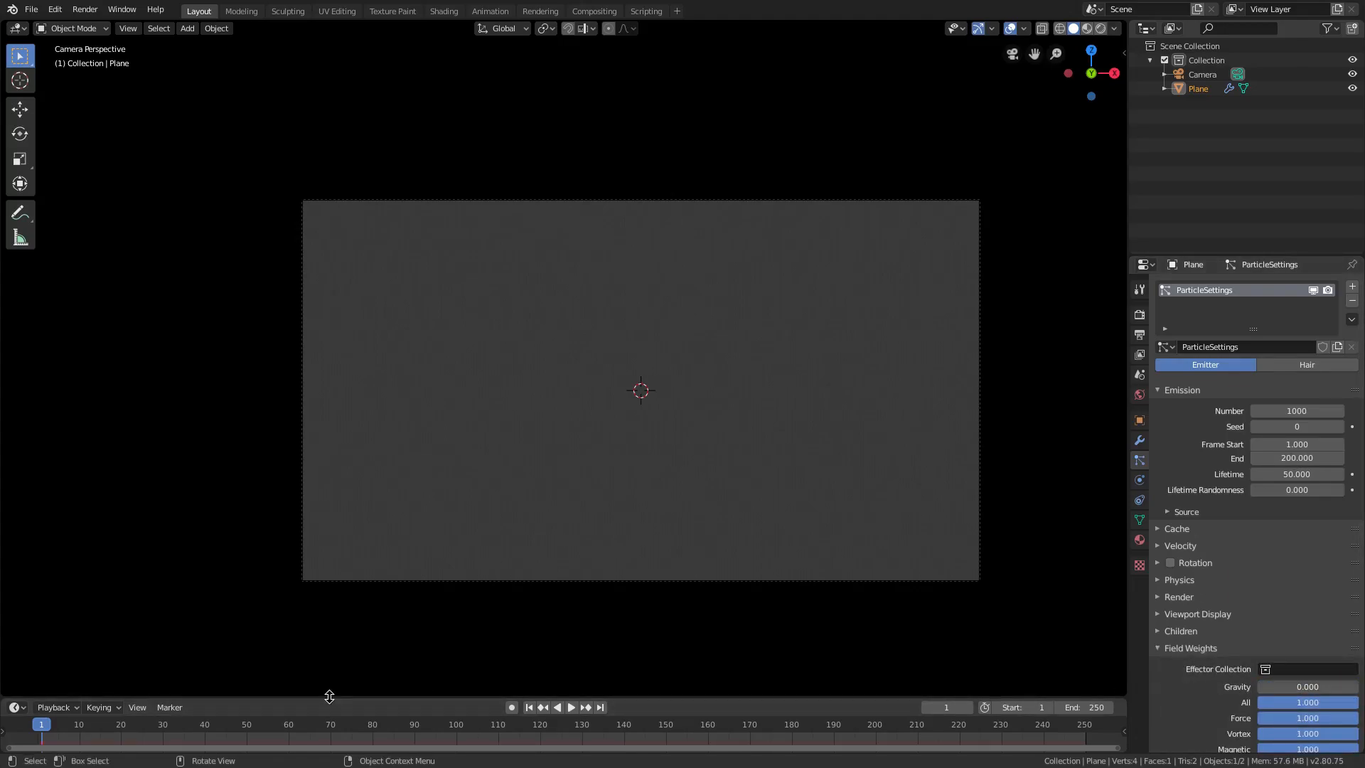
Play the particle animation with the gravity weight at 1 and back at 0, comparing the motion and checking it through the camera
drag(331, 697, 334, 675)
middle_drag(368, 547, 375, 545)
scroll(375, 545, down, 3)
drag(1264, 688, 1362, 691)
click(573, 688)
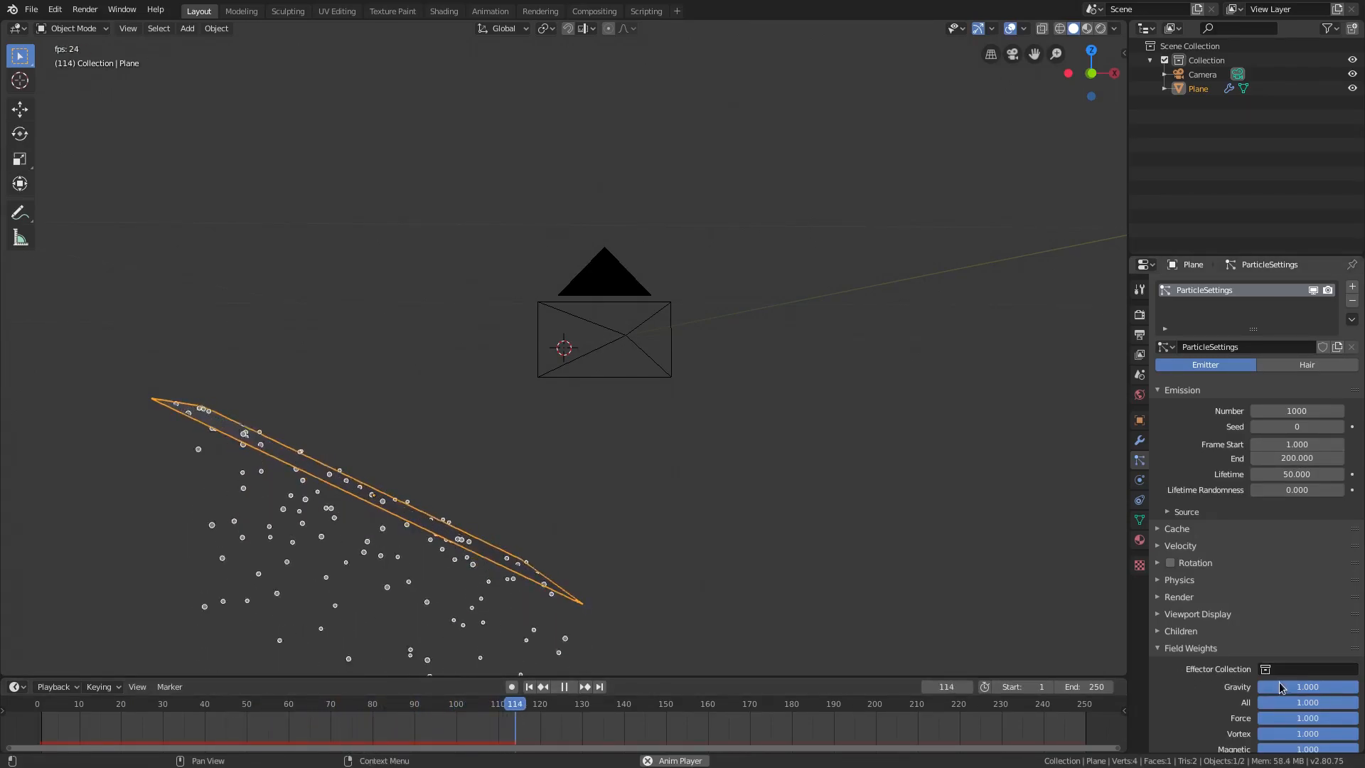
drag(1281, 688, 1242, 688)
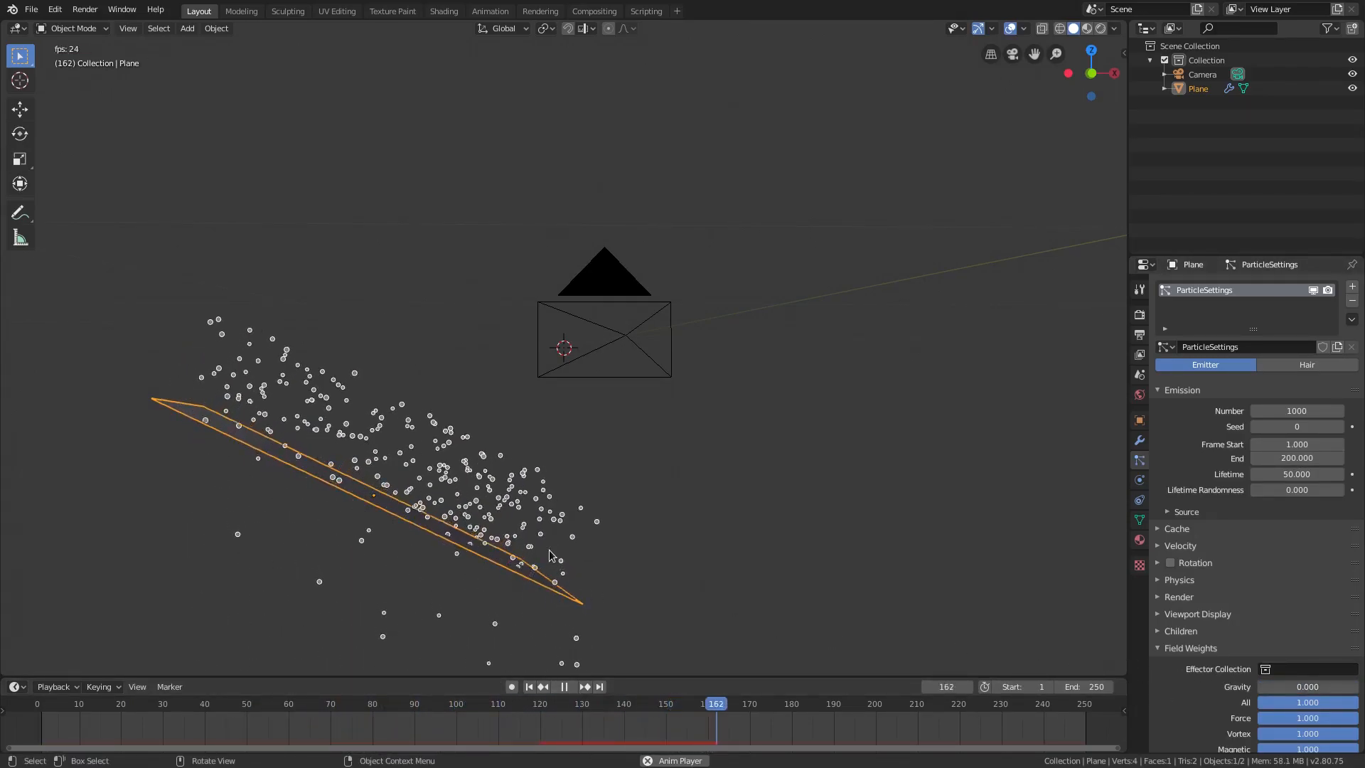
key(KP_0)
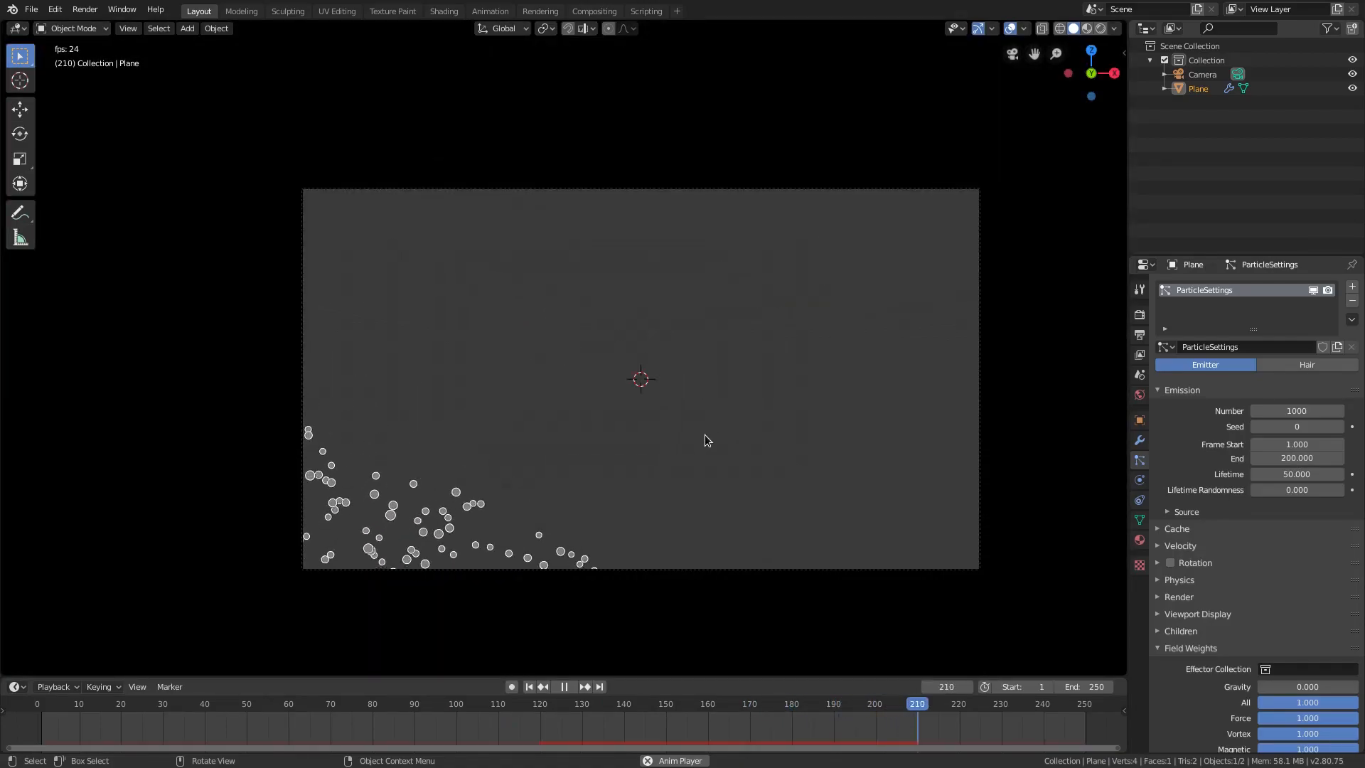
key(KP_0)
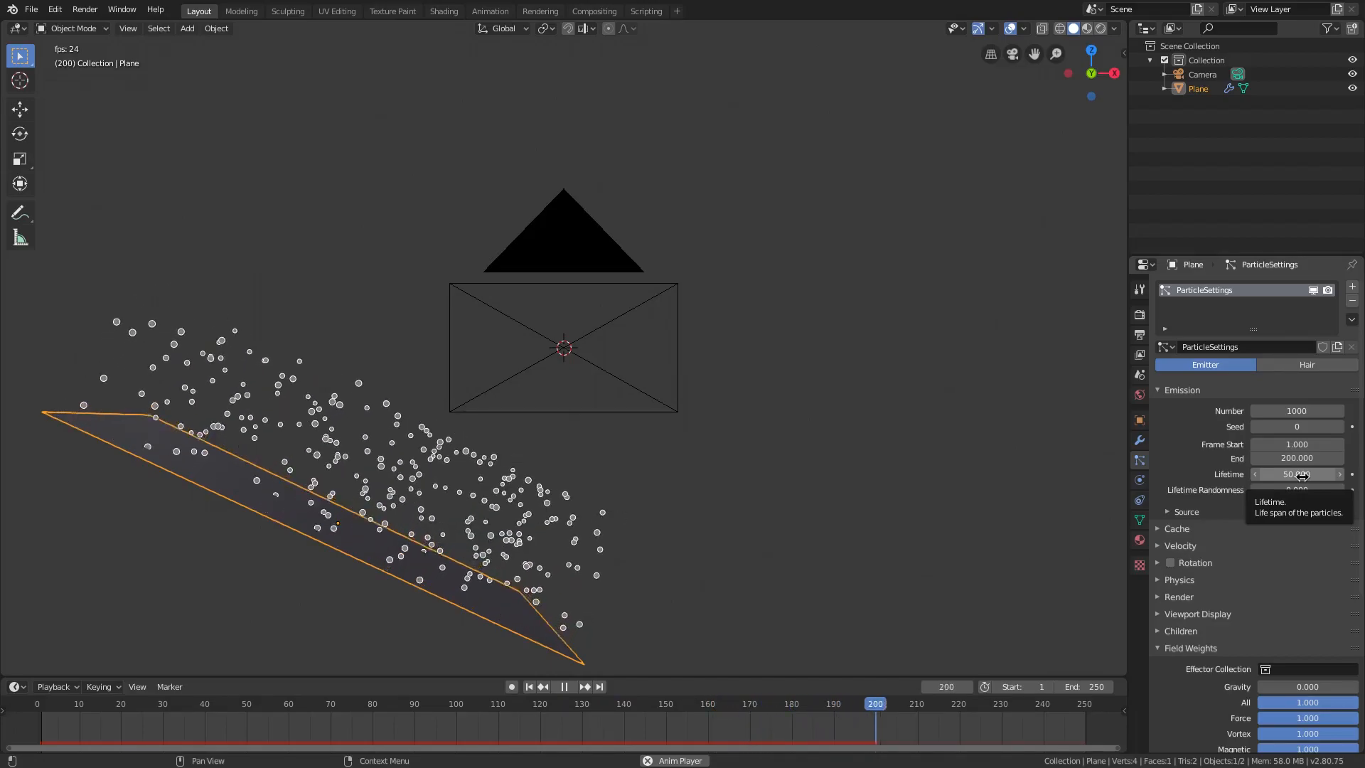
Set the particle lifetime to 250 frames and restart the animation from the first frame
click(1302, 475)
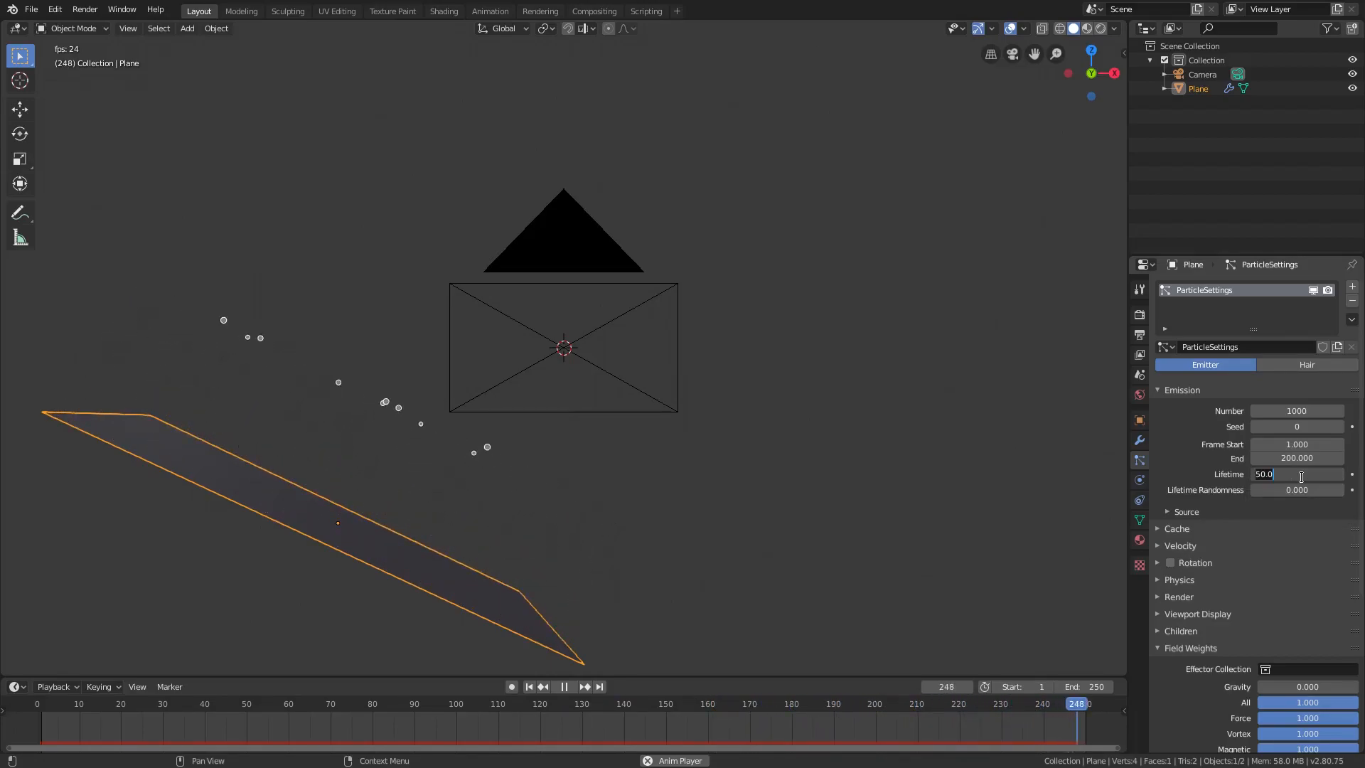
text(25)
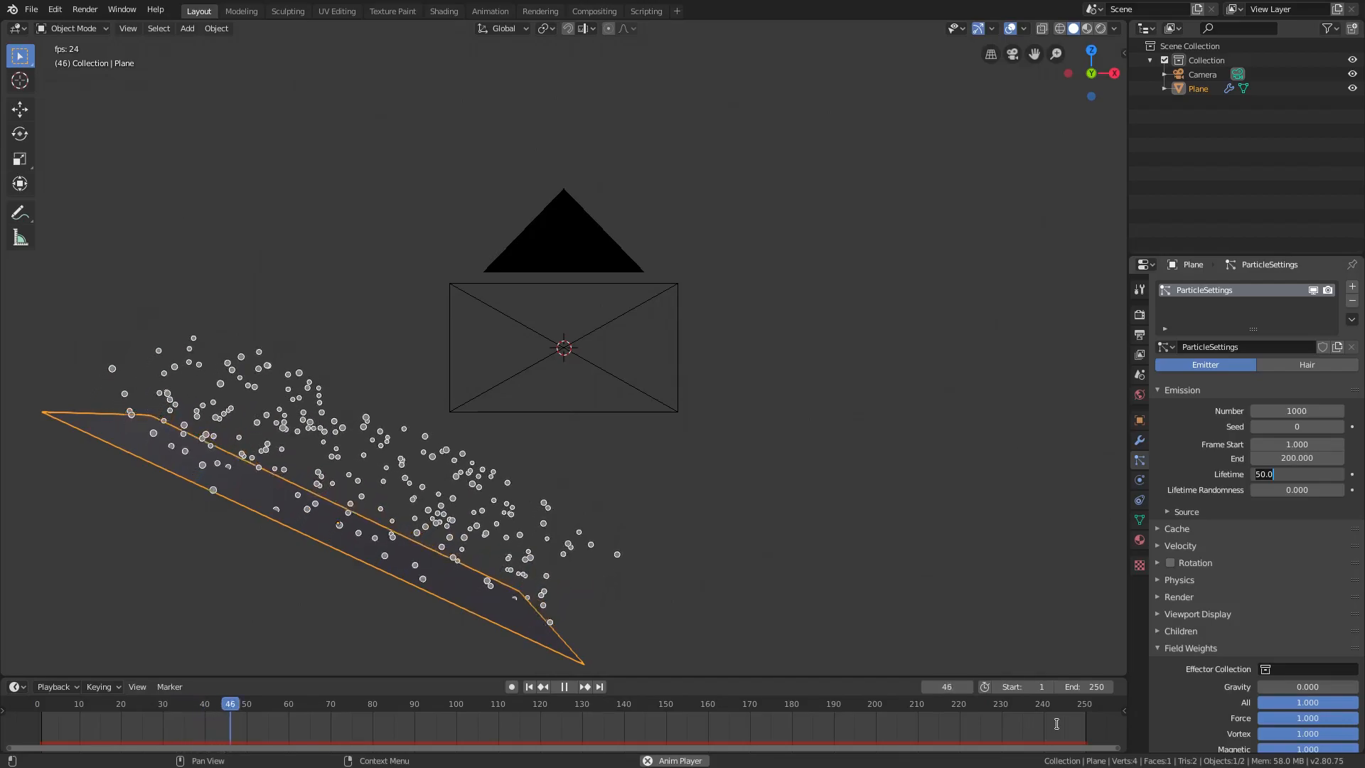
text(0)
key(Return)
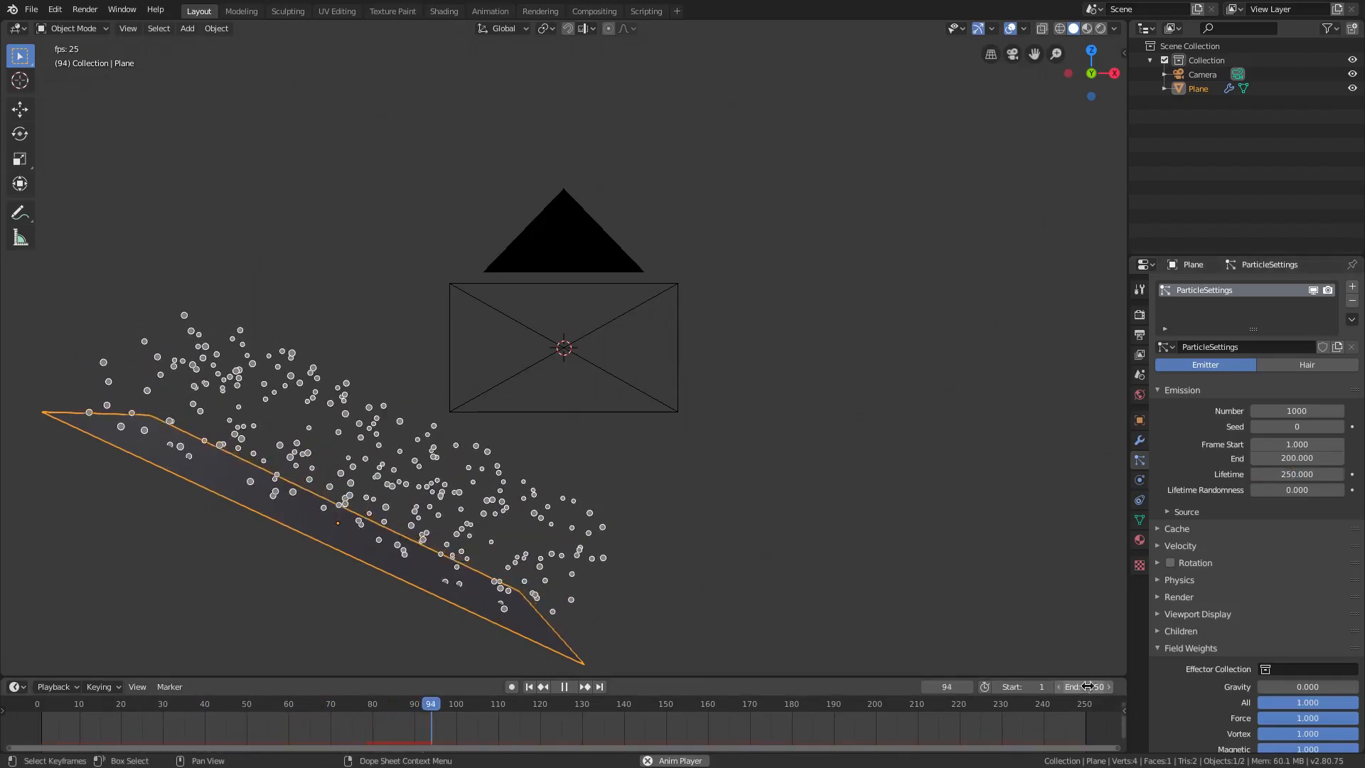
click(529, 687)
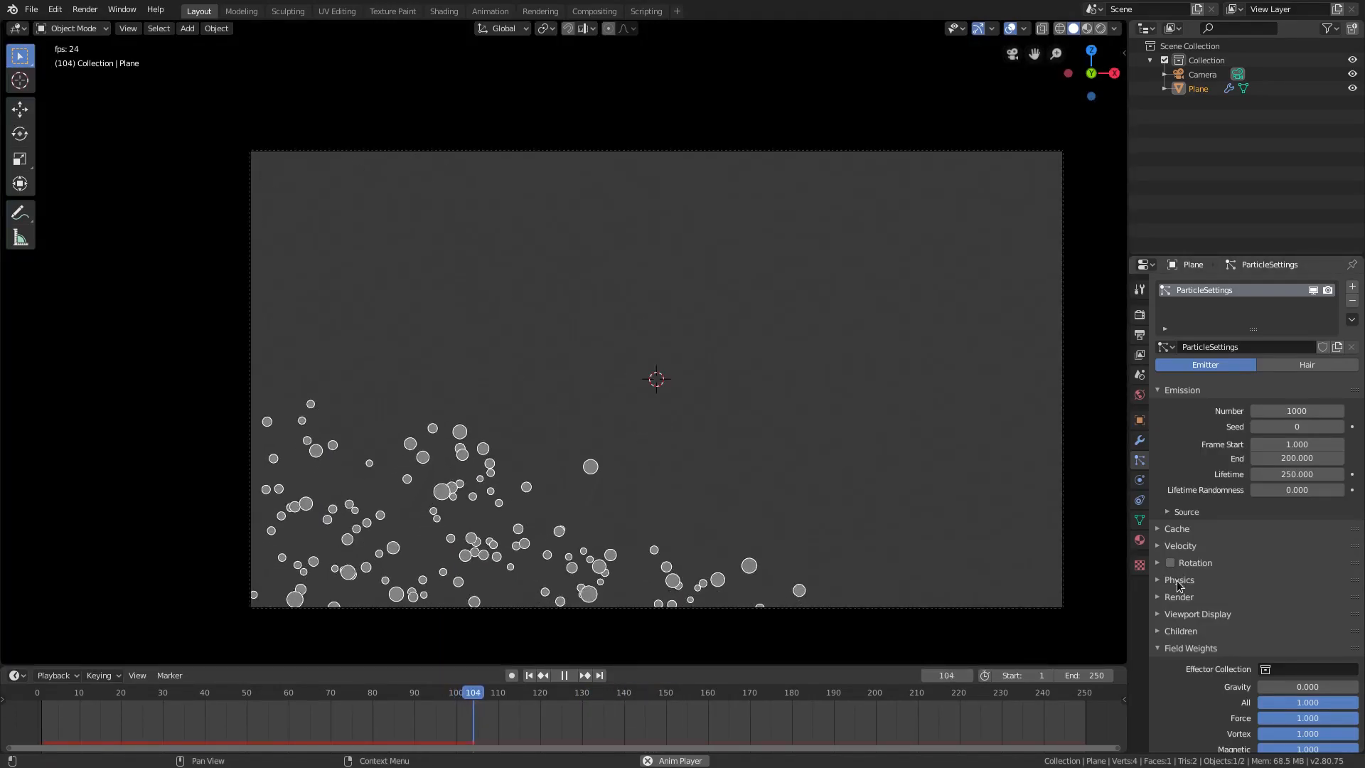
In the particle physics forces, try a Brownian value of 5 and settle on 2
click(1179, 580)
scroll(1209, 604, down, 4)
click(1308, 563)
text(0.05)
key(Return)
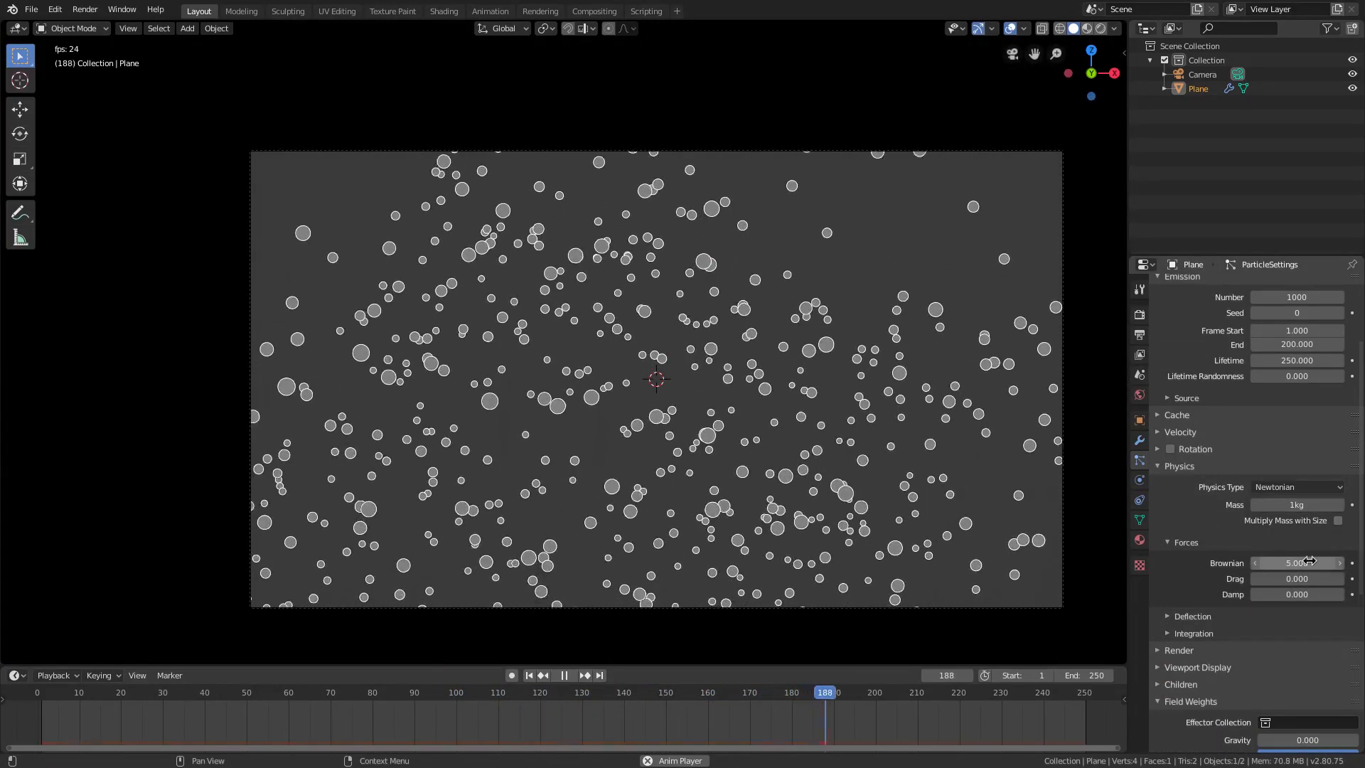
click(1309, 562)
text(2)
key(Return)
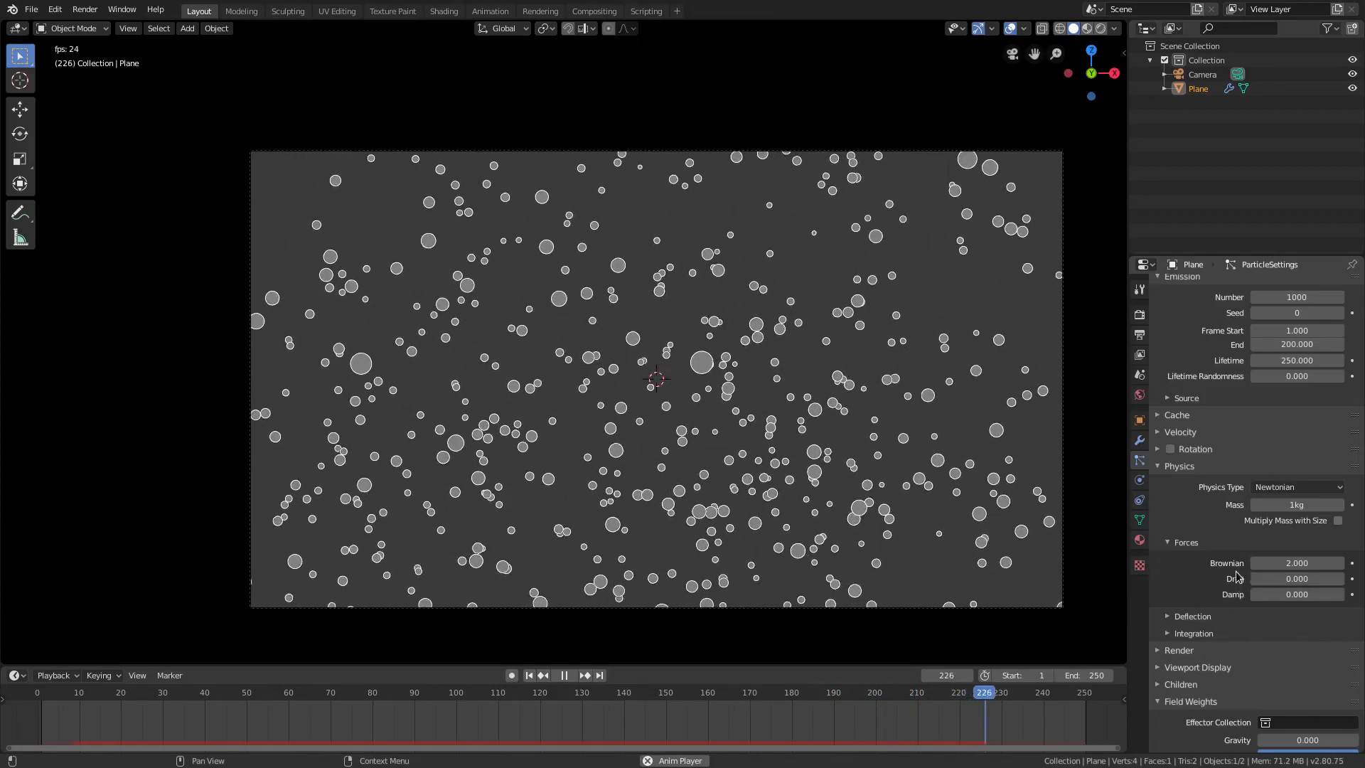
Collapse the particle system's Forces, Physics and Field Weights settings and expand its Velocity settings
click(1186, 543)
click(1180, 431)
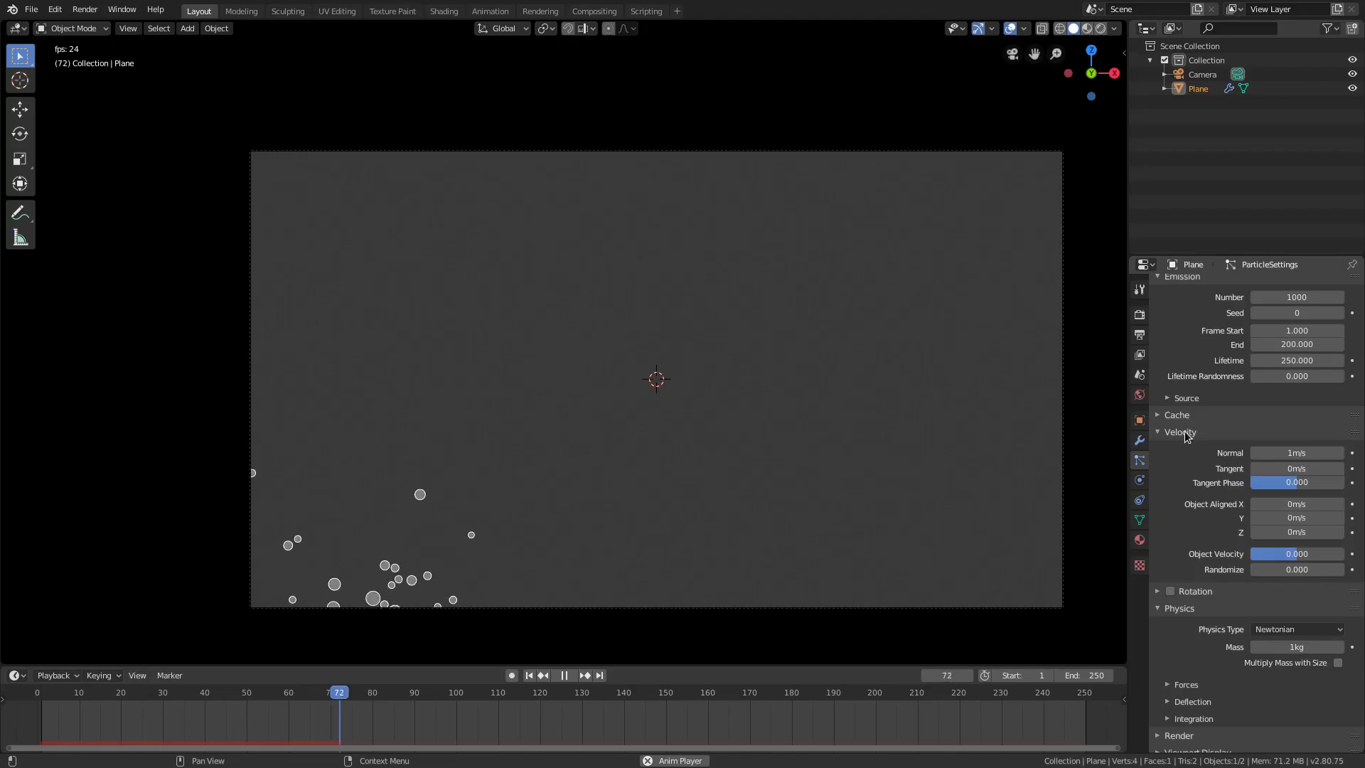
click(1178, 608)
click(1173, 678)
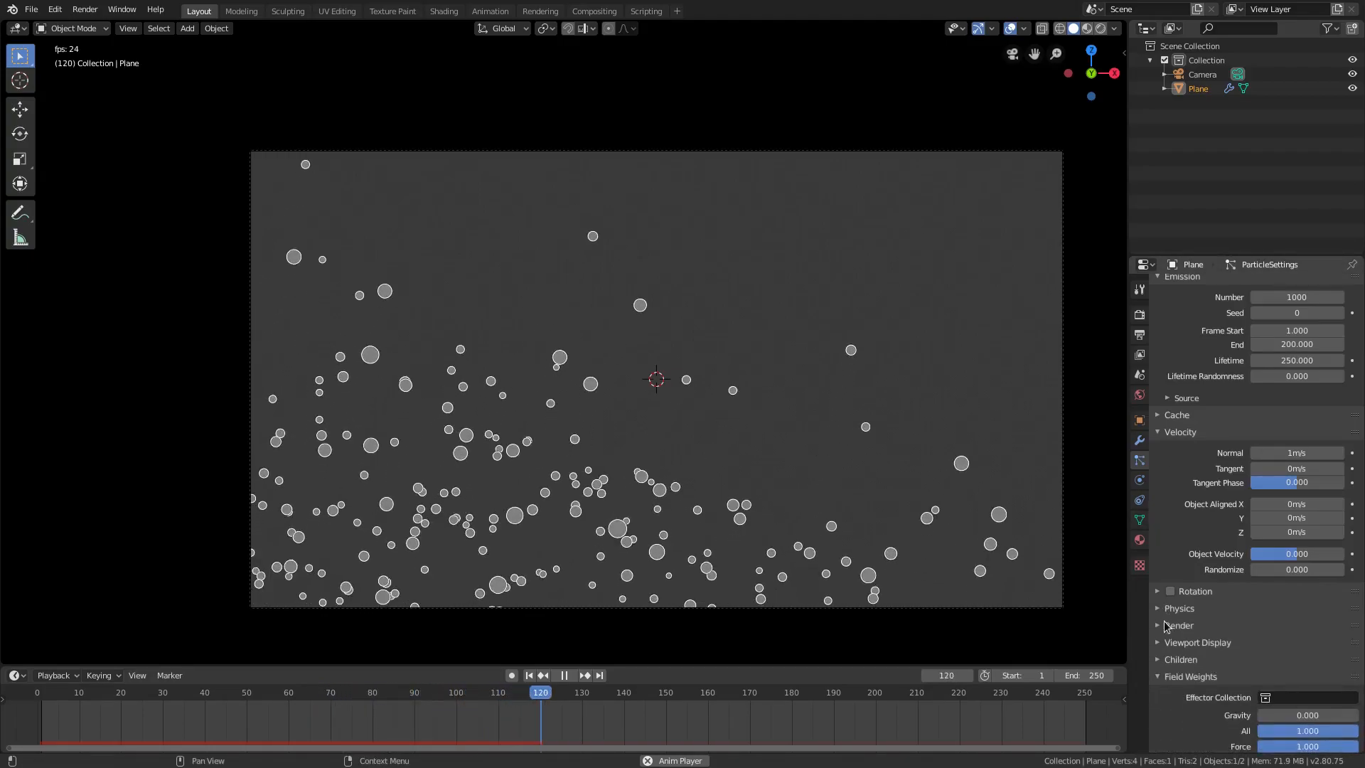
click(1171, 677)
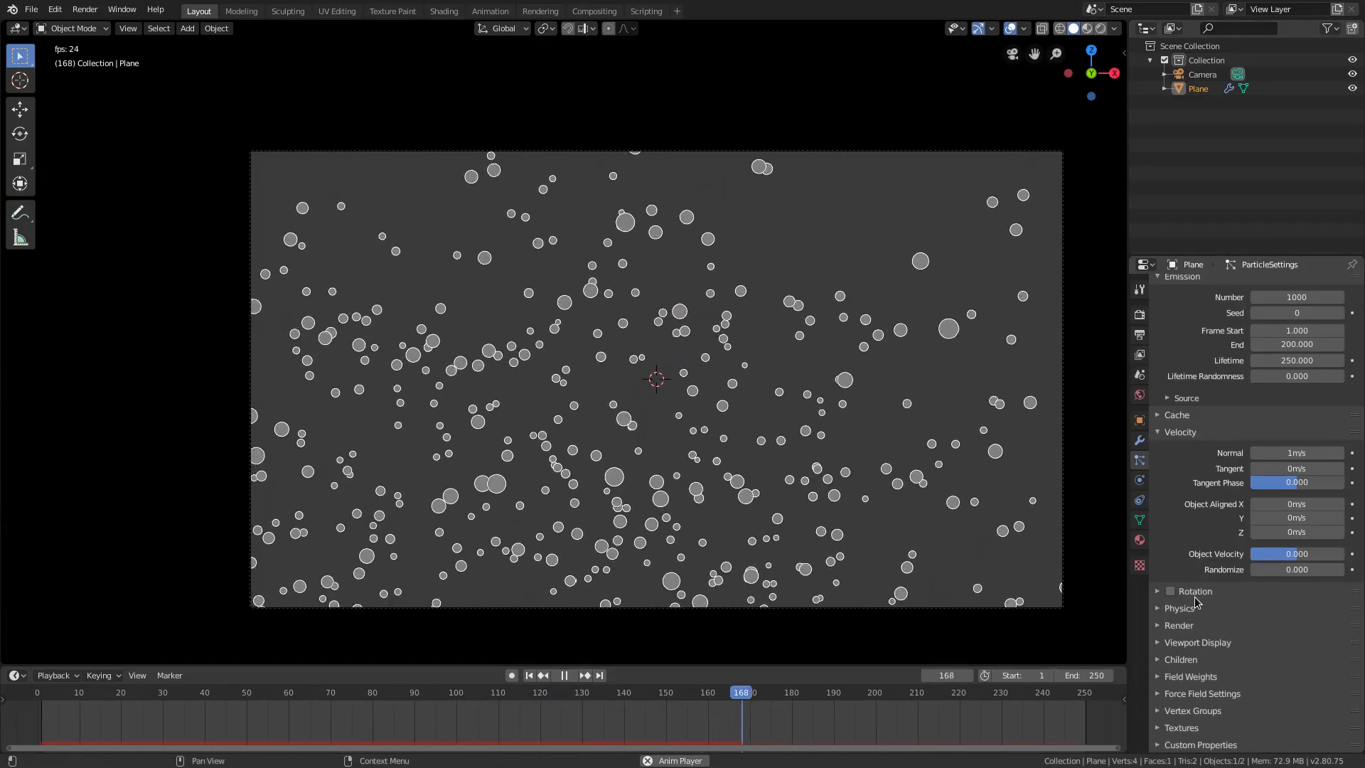
scroll(1209, 689, up, 5)
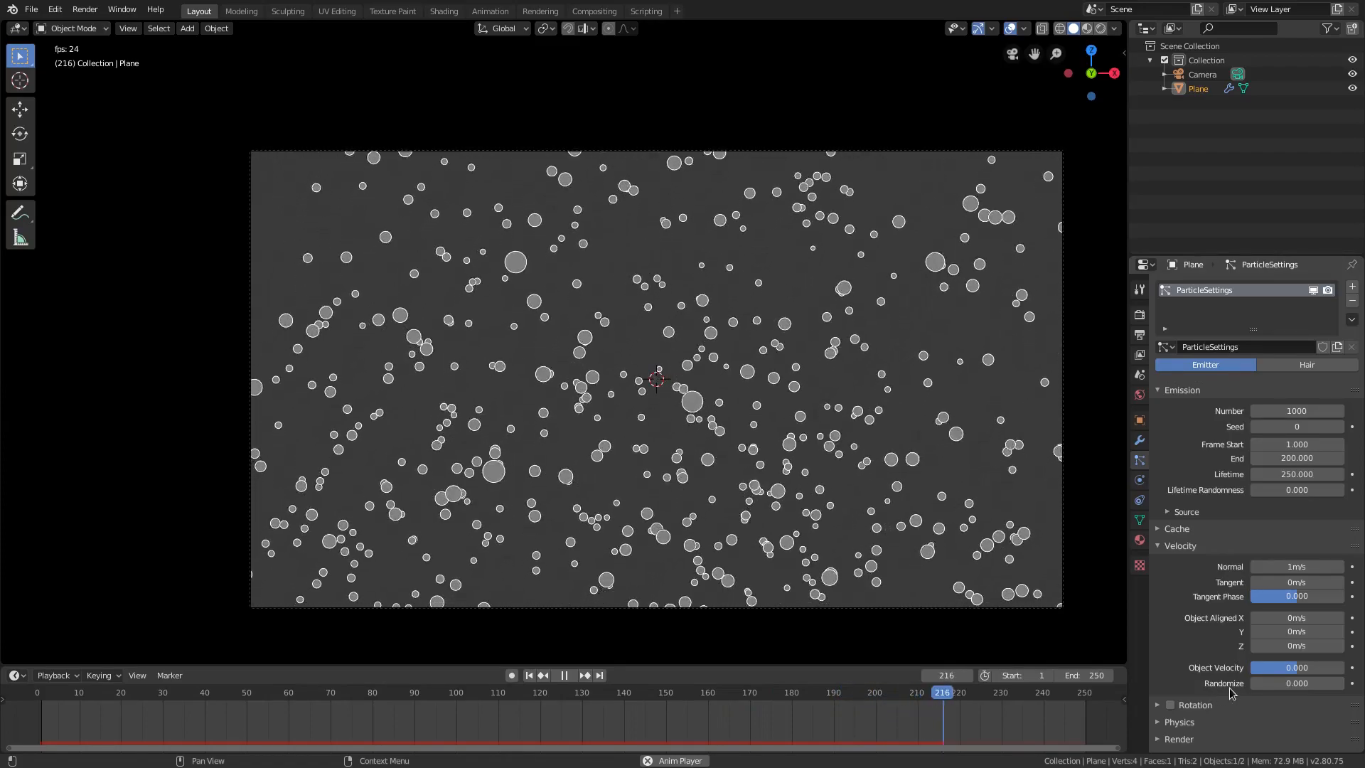
Try a particle velocity randomization of 2 and settle on 1
click(1298, 684)
text(2)
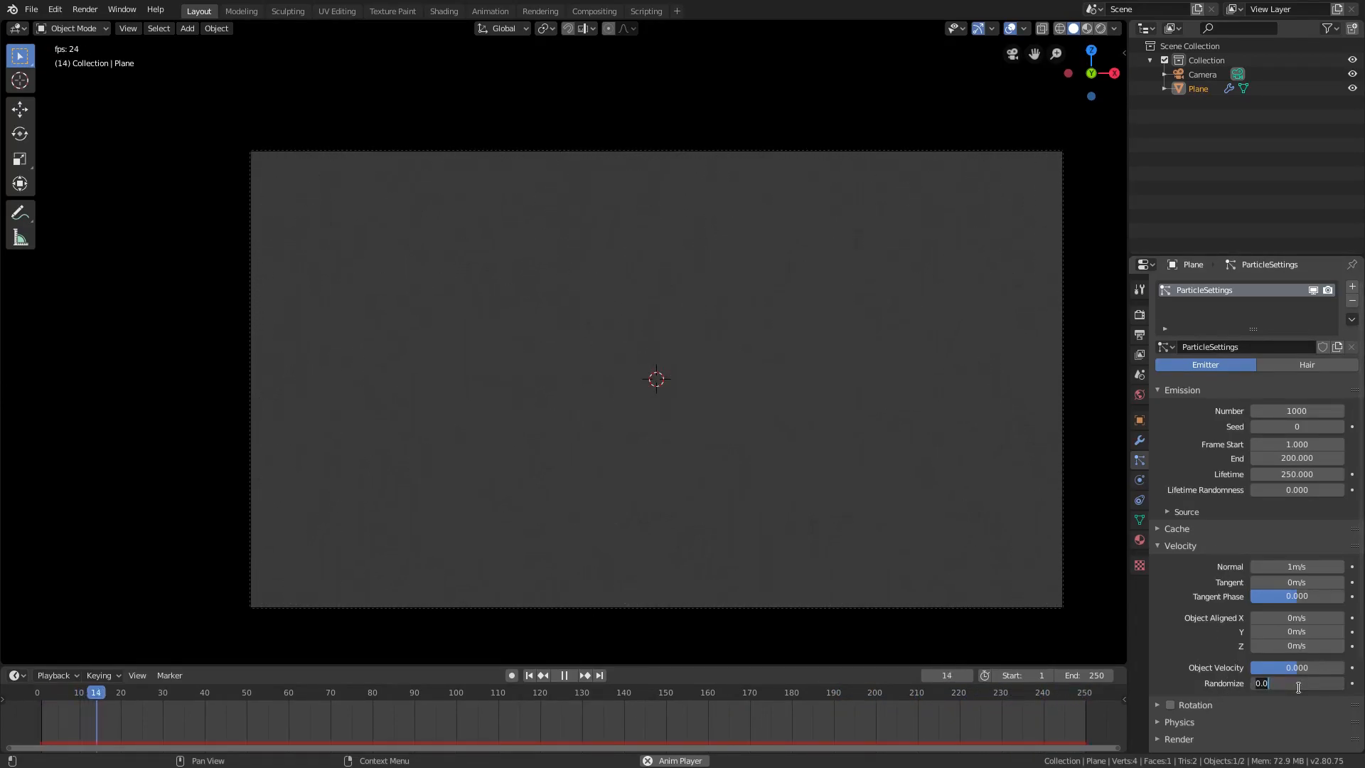
key(Return)
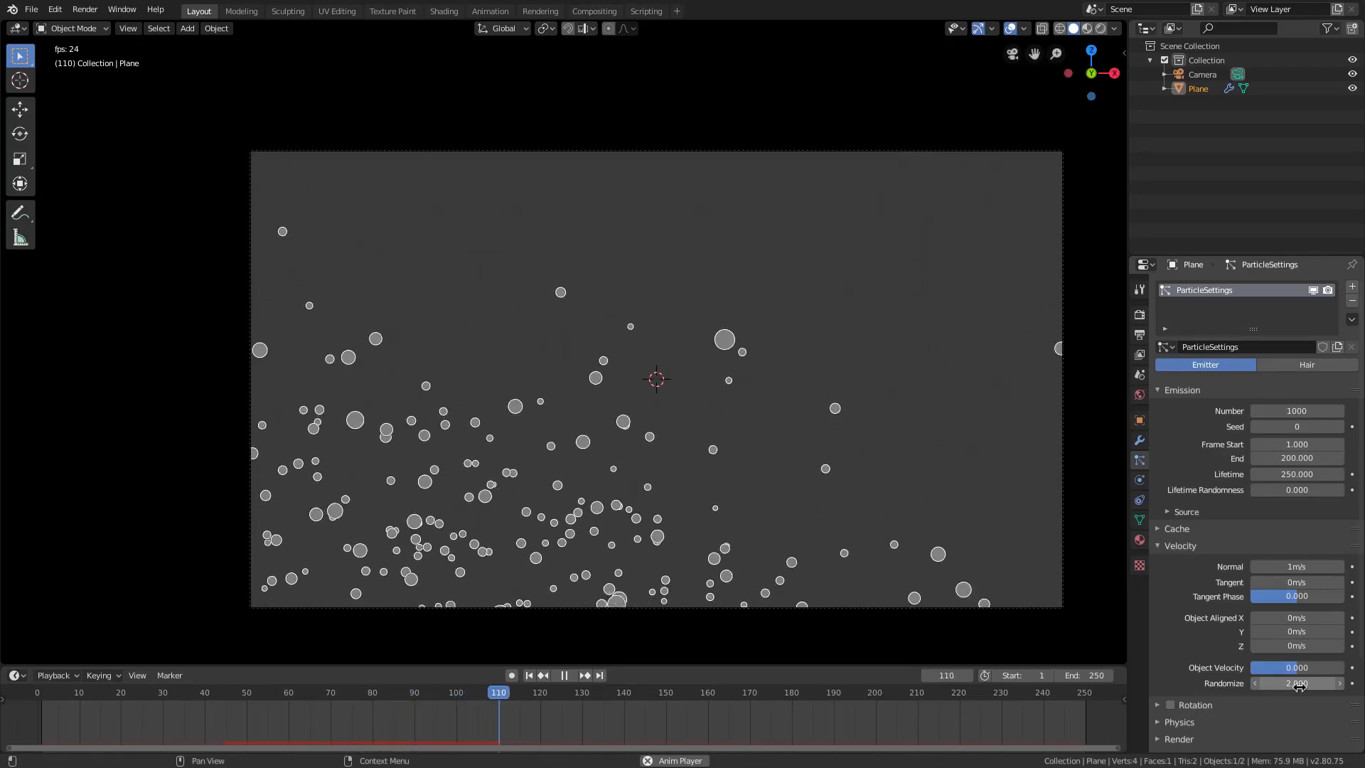
click(1298, 683)
text(1)
key(Return)
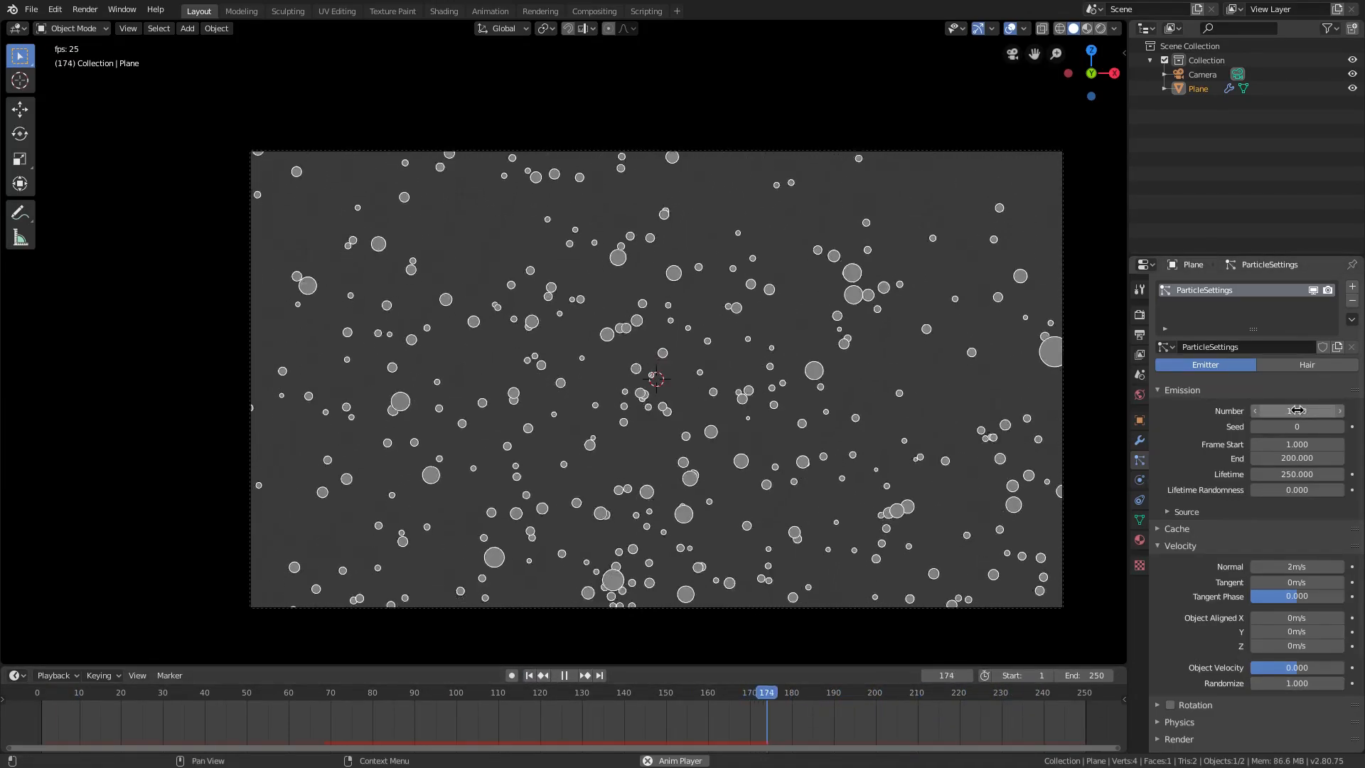
Set the number of emitted particles to 600
double_click(1296, 410)
text(600)
key(Return)
Shift the emitter plane slightly, scale it to about 0.41 along global X, and check the particles through the camera
middle_drag(671, 514, 721, 531)
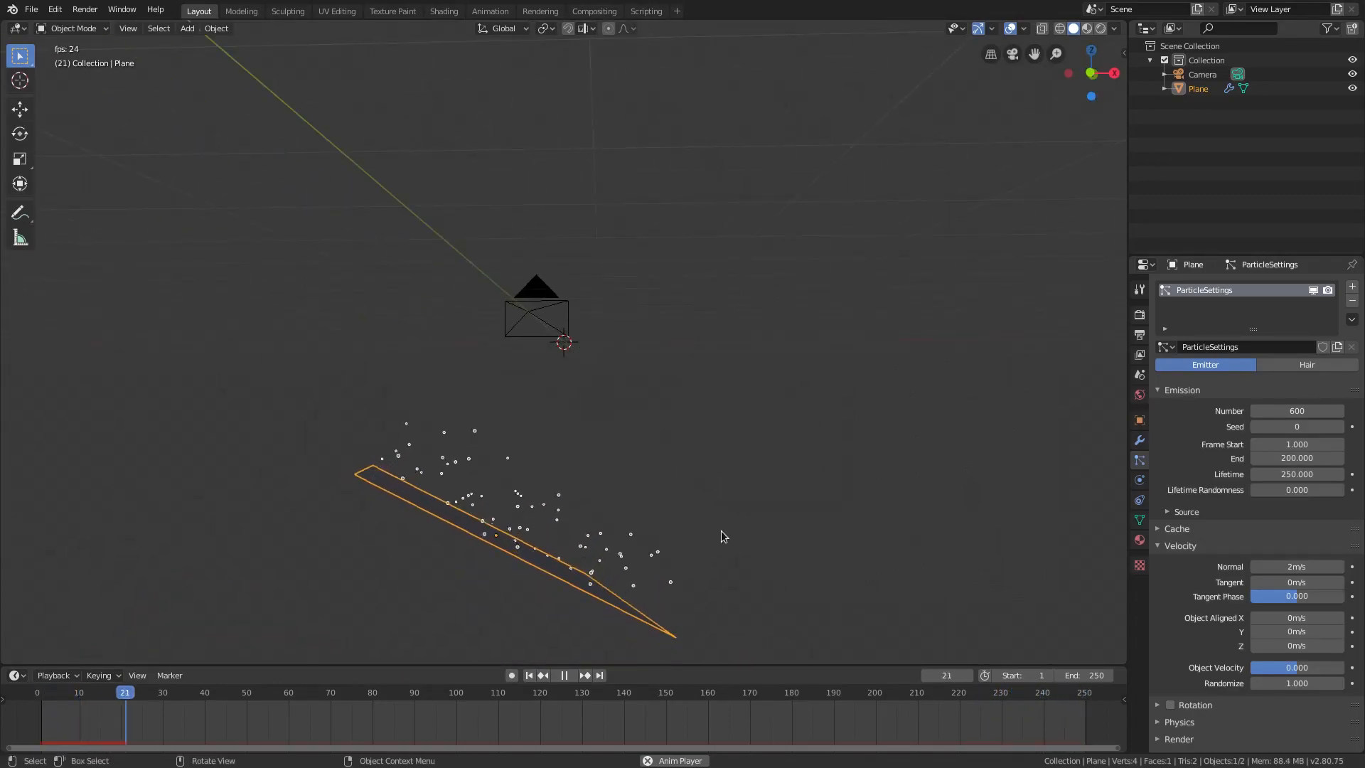
key(g)
click(740, 548)
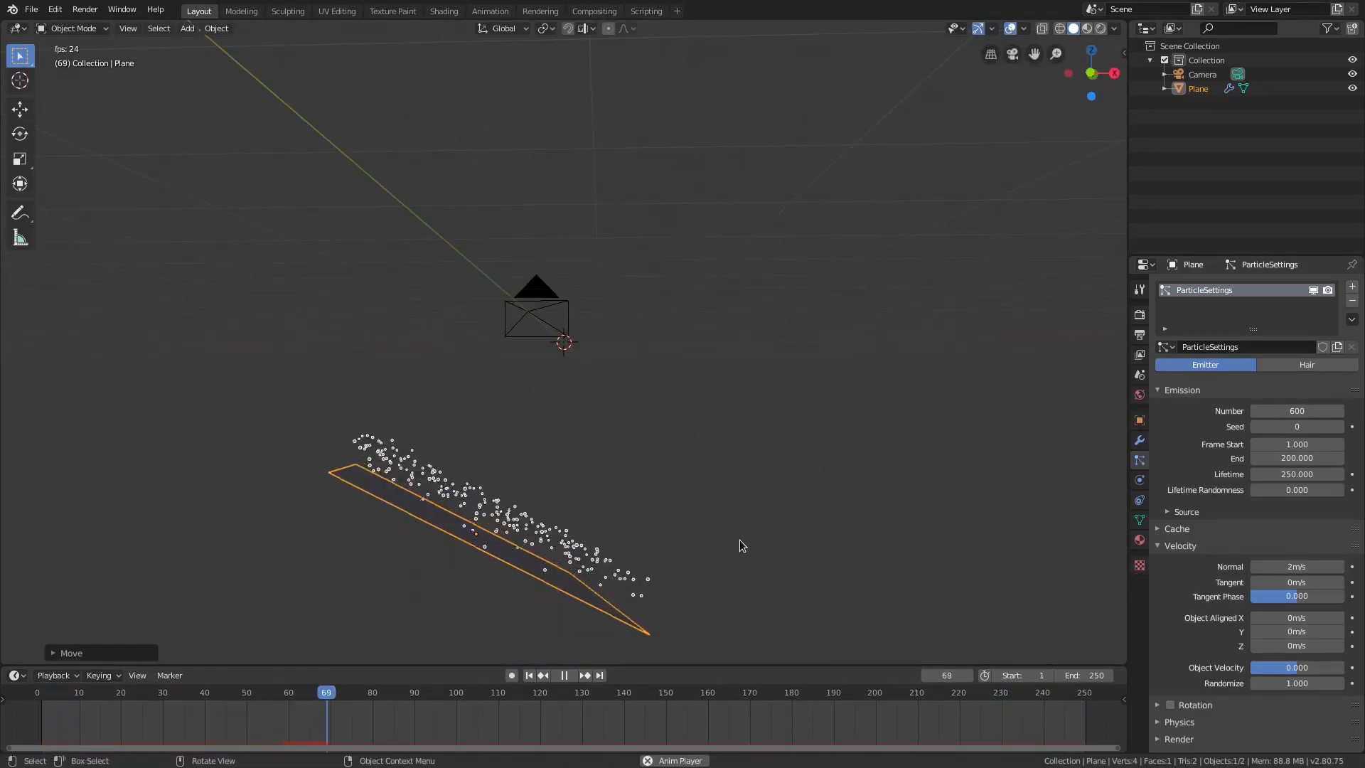
key(s)
key(x)
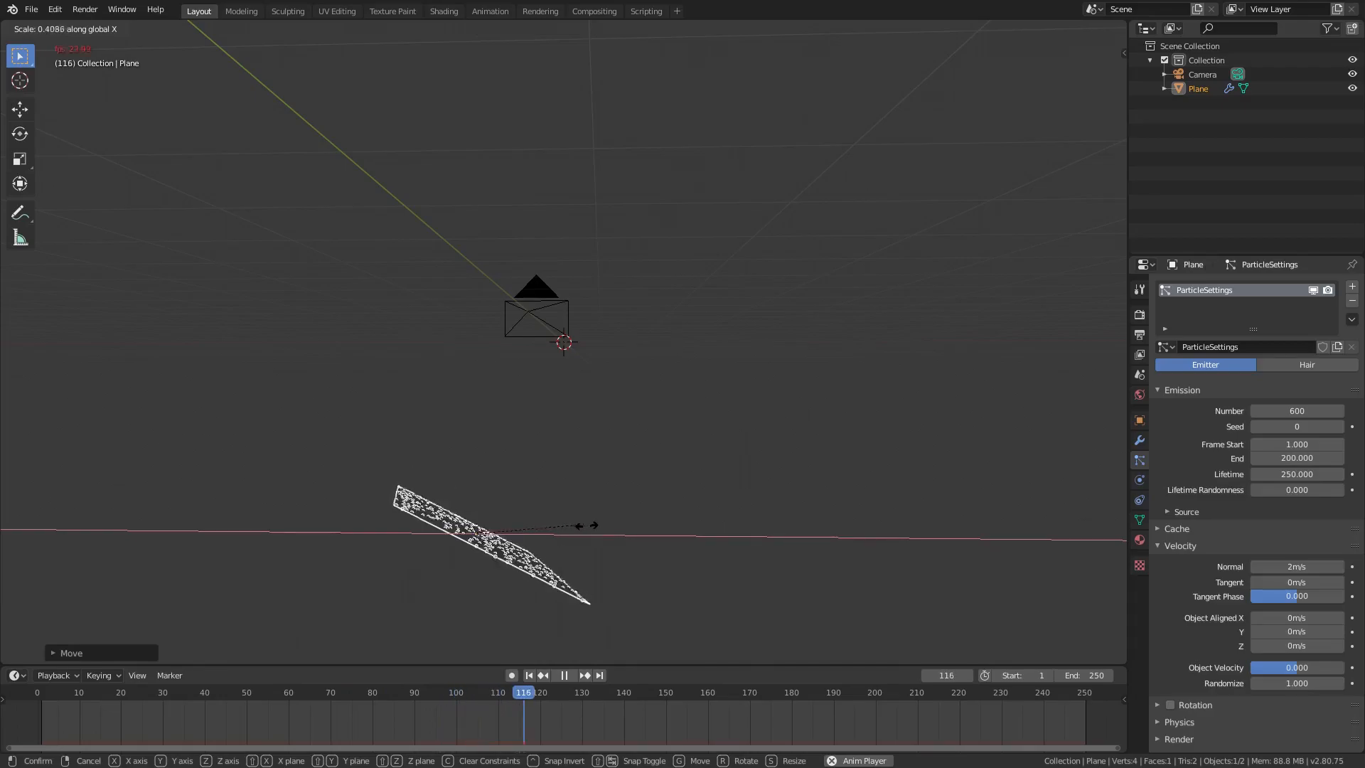
click(579, 525)
middle_drag(579, 524, 584, 531)
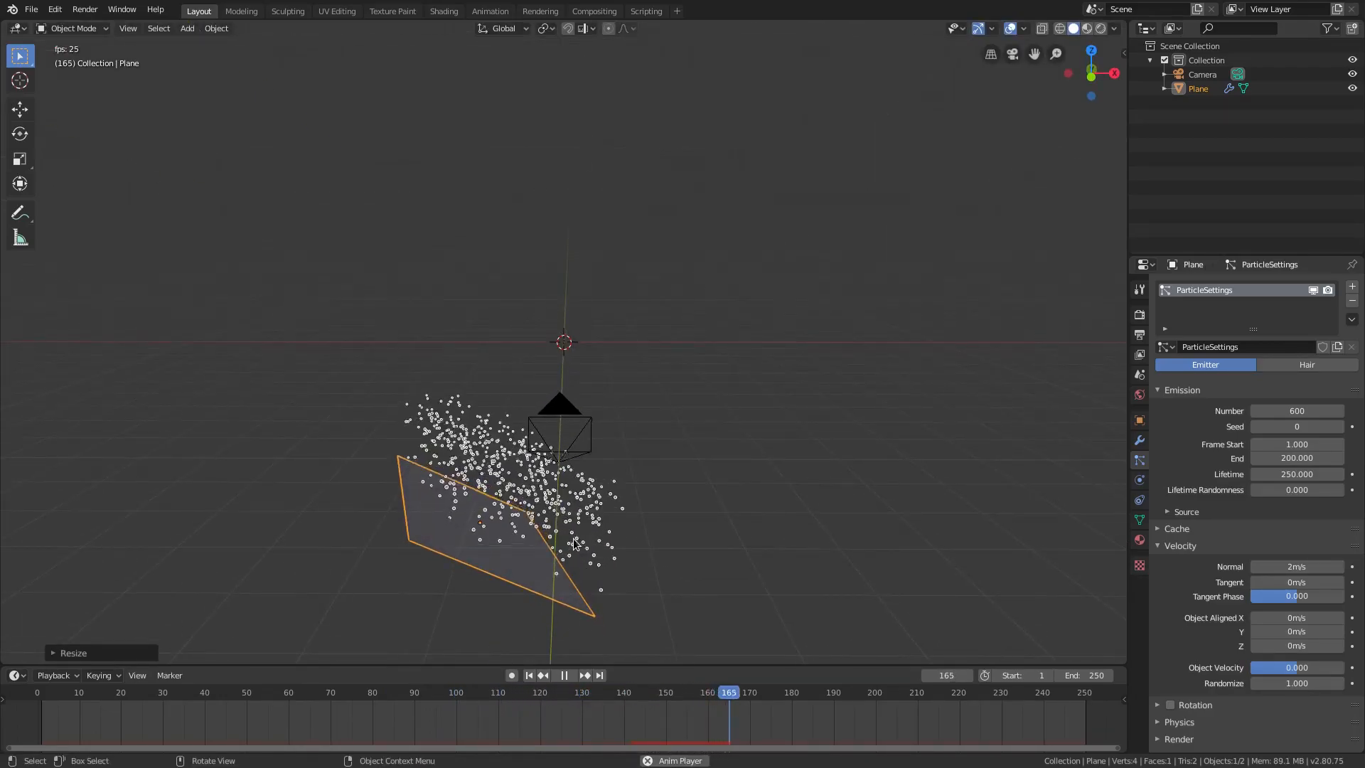
key(KP_0)
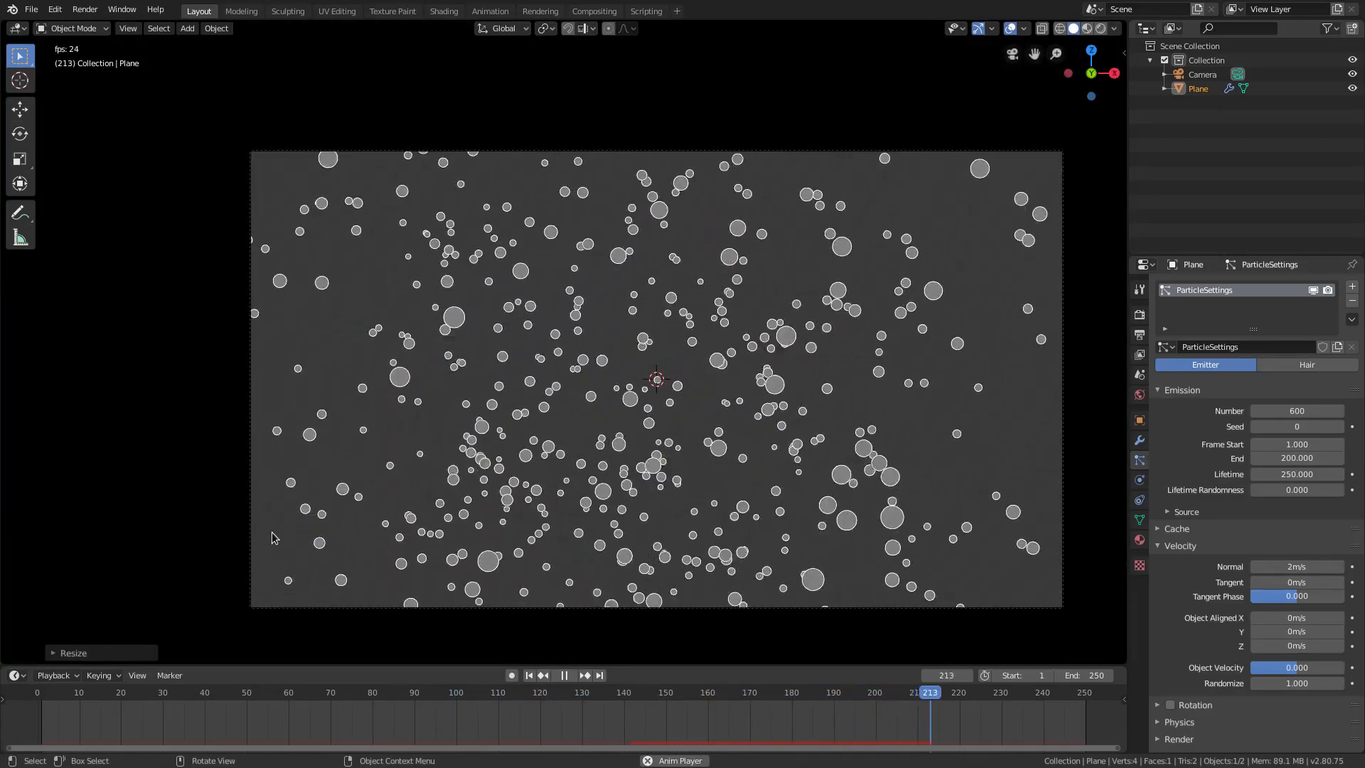
Set the number of emitted particles to 500 and restart the animation from the first frame
click(1274, 412)
text(4)
key(BackSpace)
text(300)
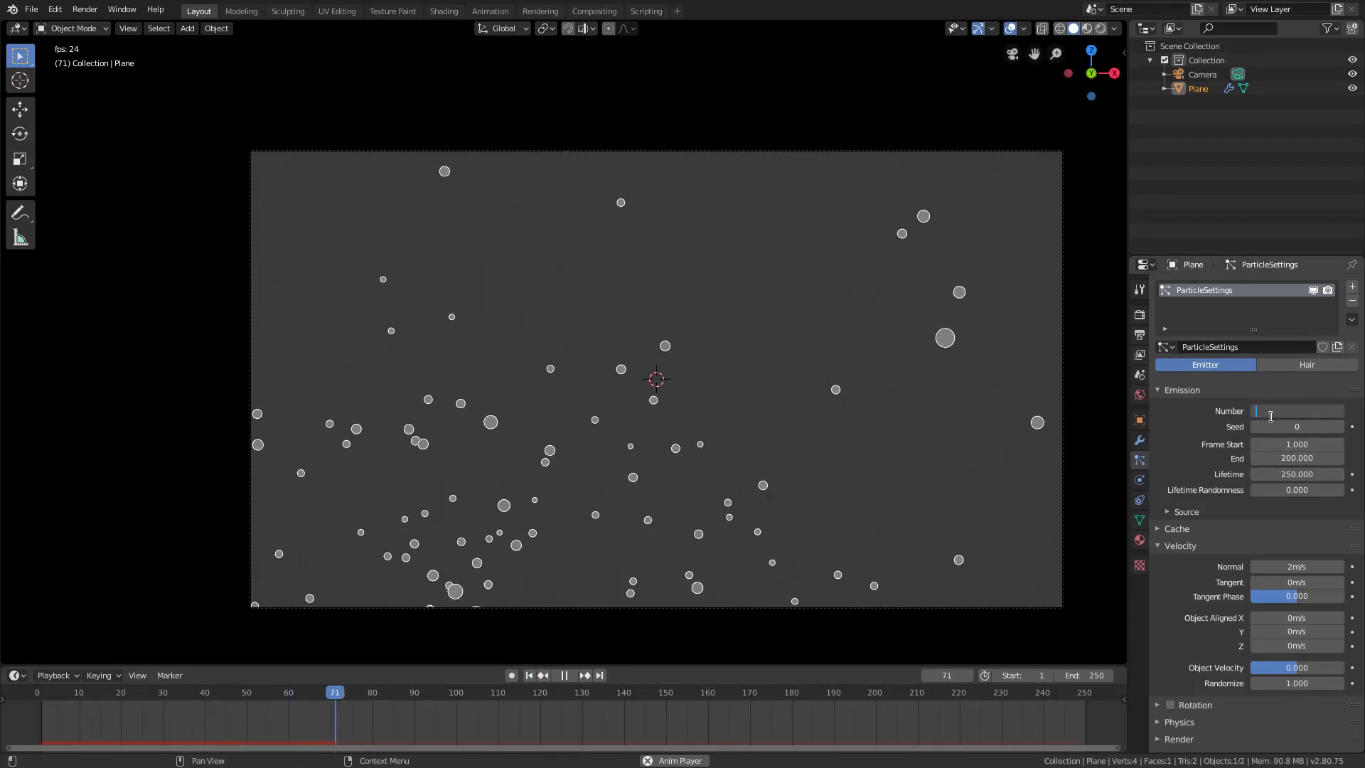
key(Return)
key(shift+Left)
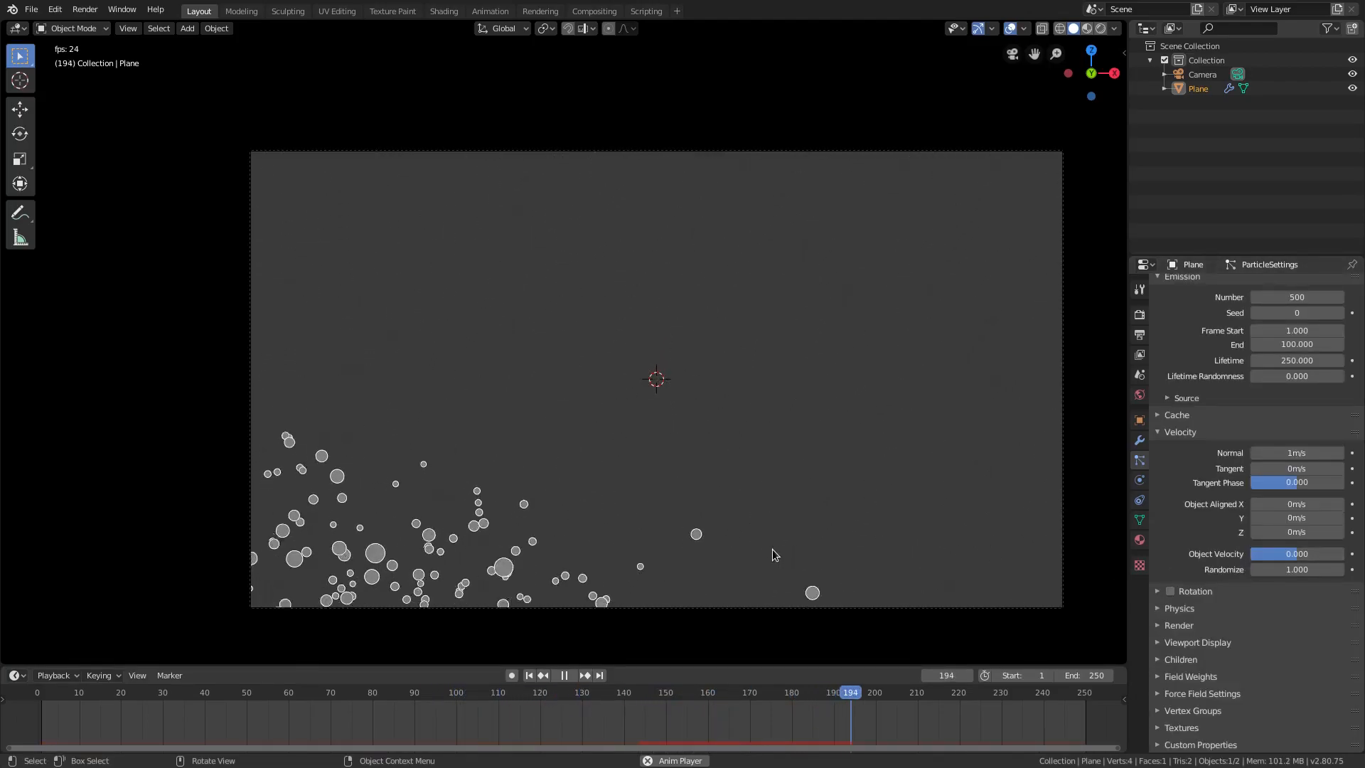
Pause the particle animation and examine the particle cloud around the camera and emitter plane from outside the camera view
key(KP_0)
click(567, 681)
middle_drag(558, 604, 548, 533)
middle_drag(469, 387, 558, 477)
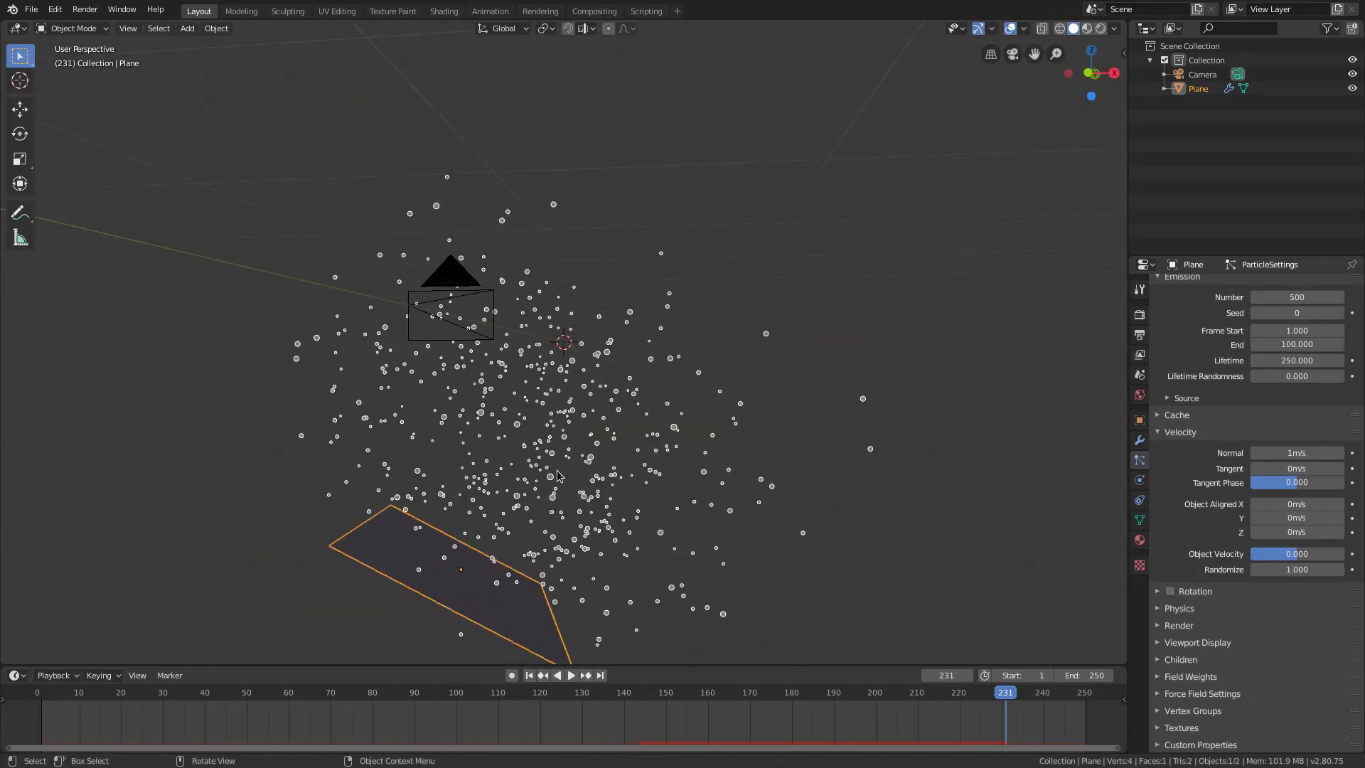
middle_drag(629, 432, 615, 473)
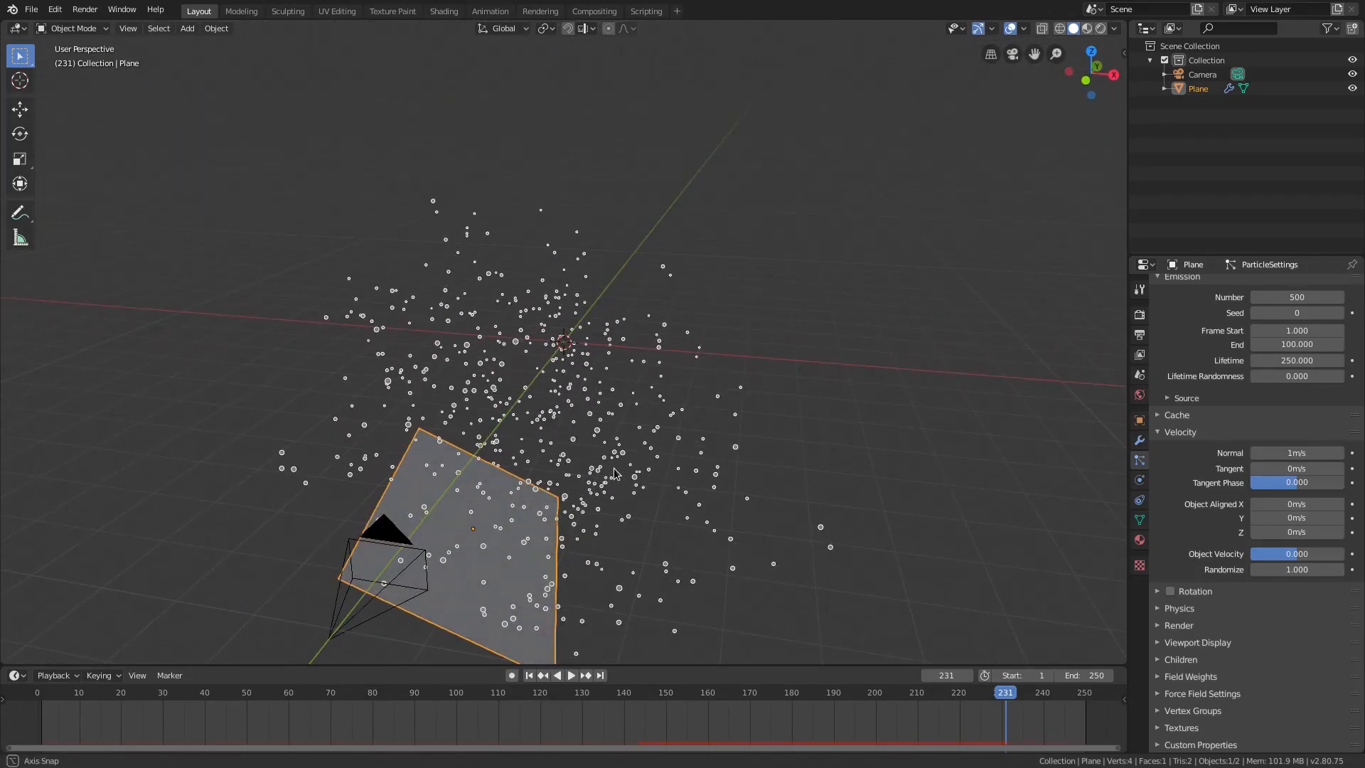
Add a mesh circle at the world origin and set its fill type to Ngon
key(shift+a)
mouse_move(588, 366)
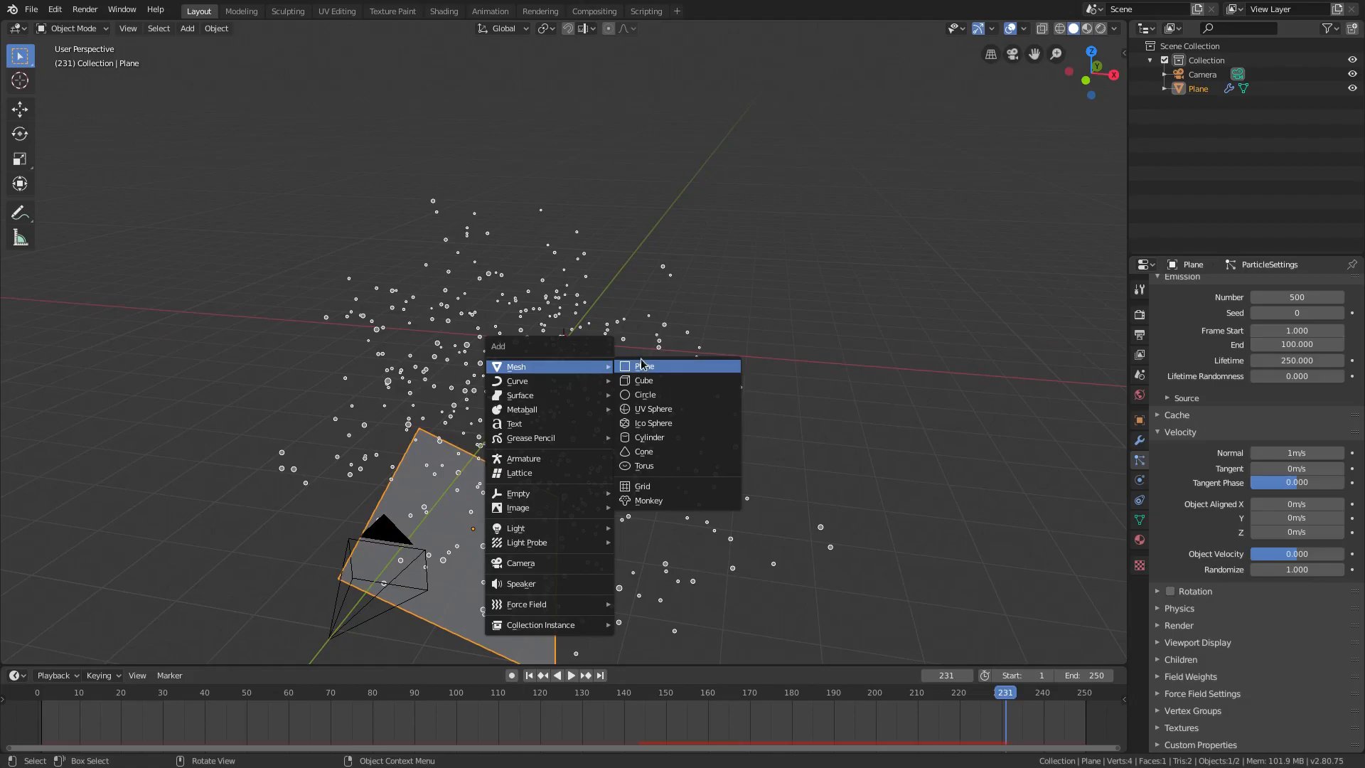
click(650, 395)
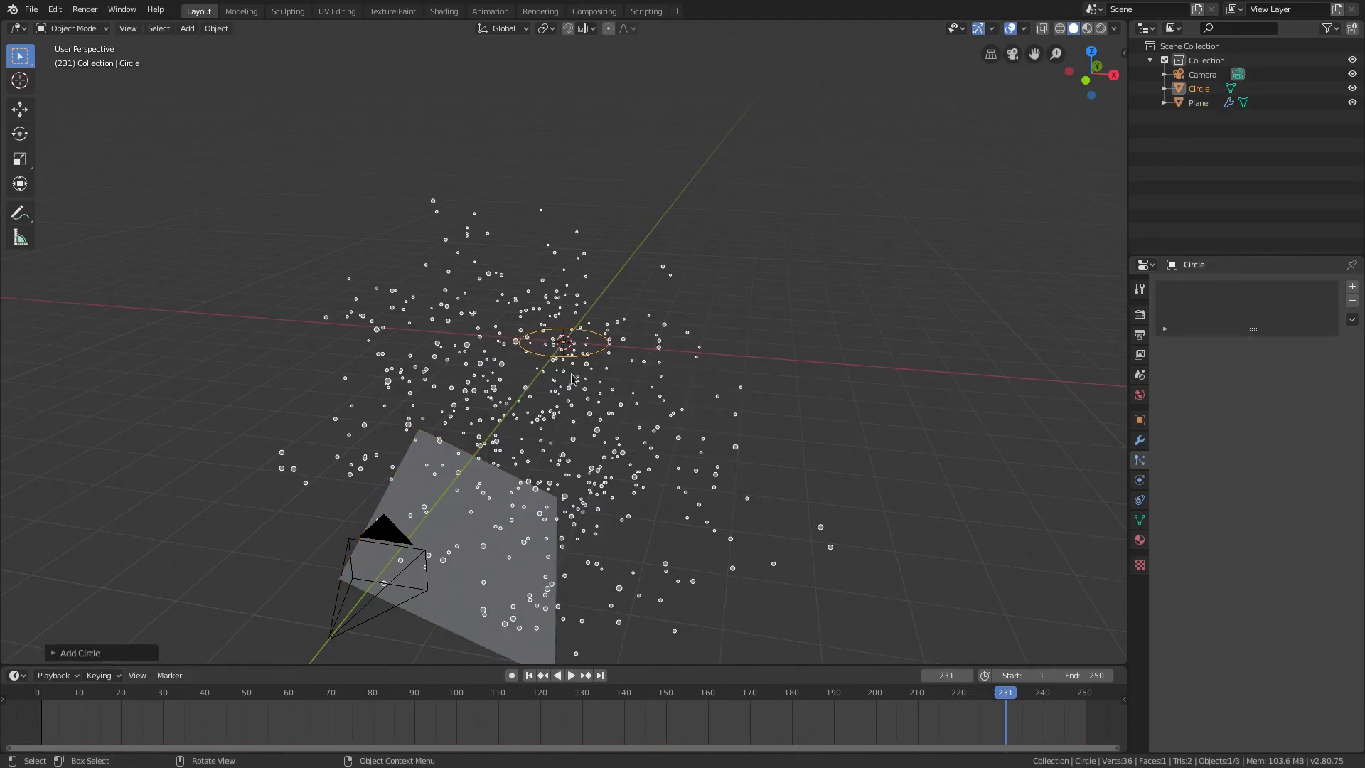
click(110, 653)
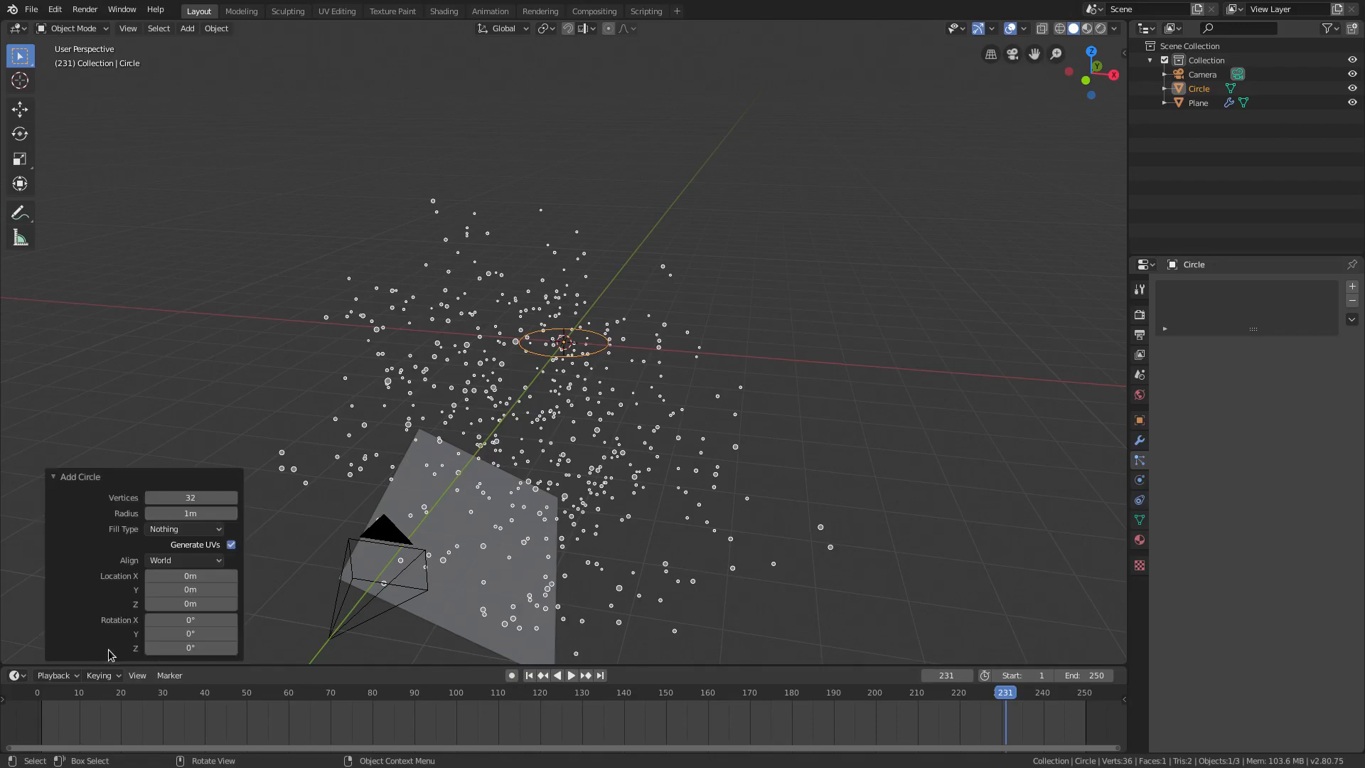
click(194, 531)
click(183, 559)
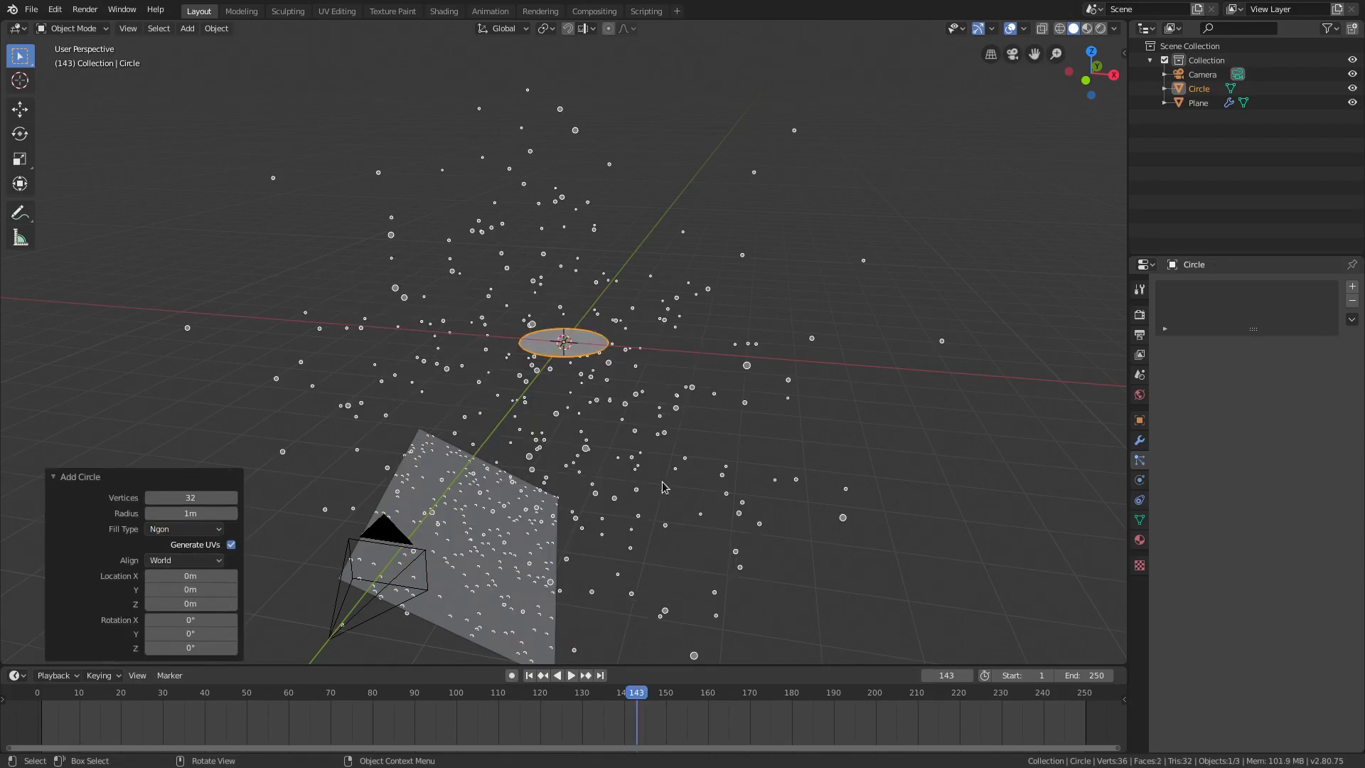
Switch the new circle's fill type to Nothing and back to Ngon to compare the two
click(167, 529)
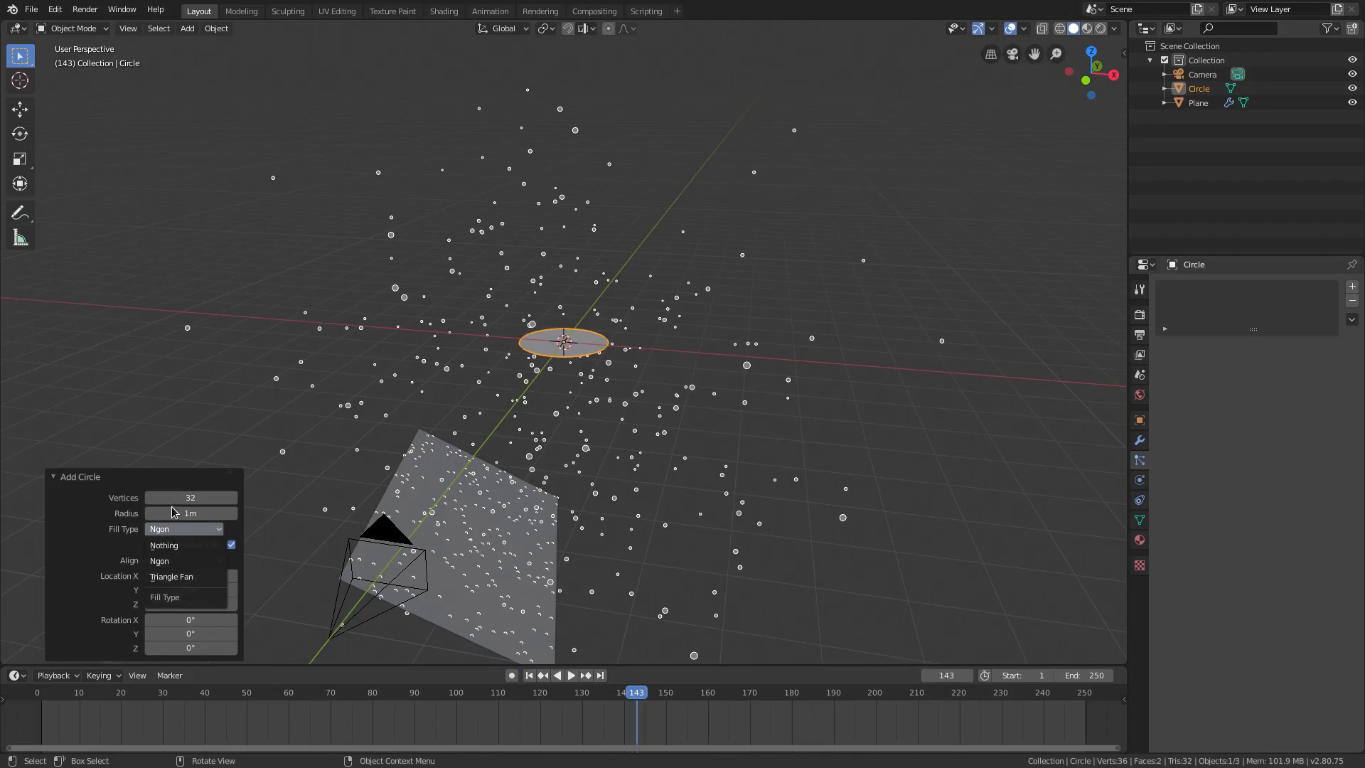
click(170, 545)
click(174, 530)
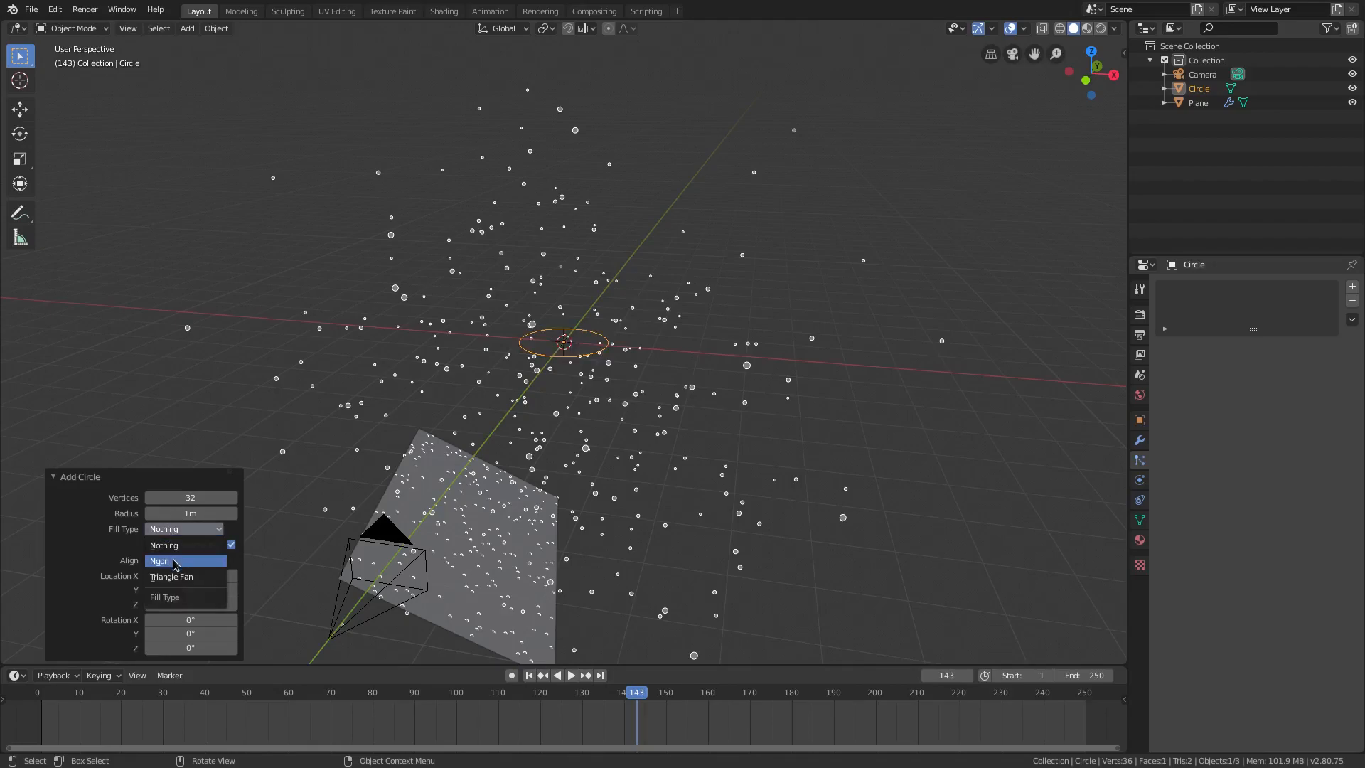
click(167, 560)
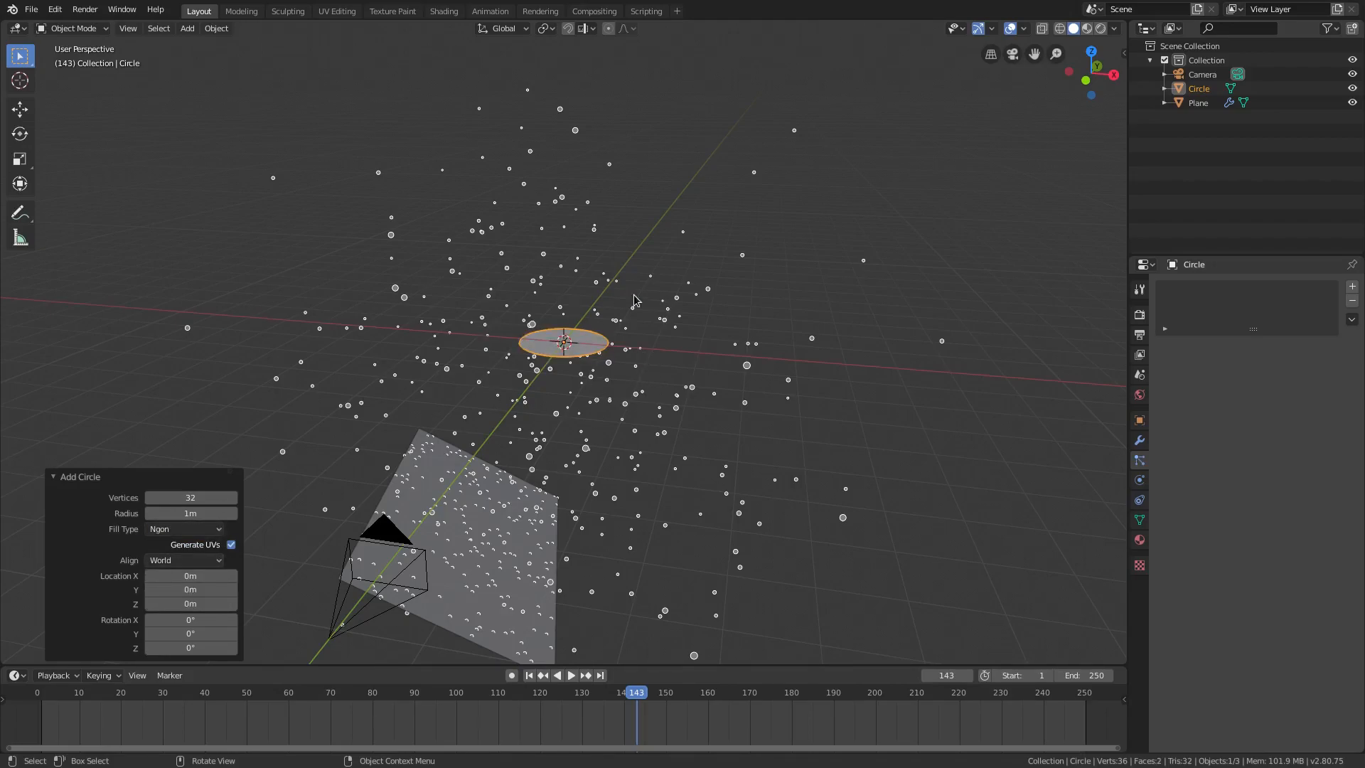
Move the filled circle about -14.4 m along Y so it sits behind the camera
scroll(737, 488, down, 3)
middle_drag(737, 487, 716, 390)
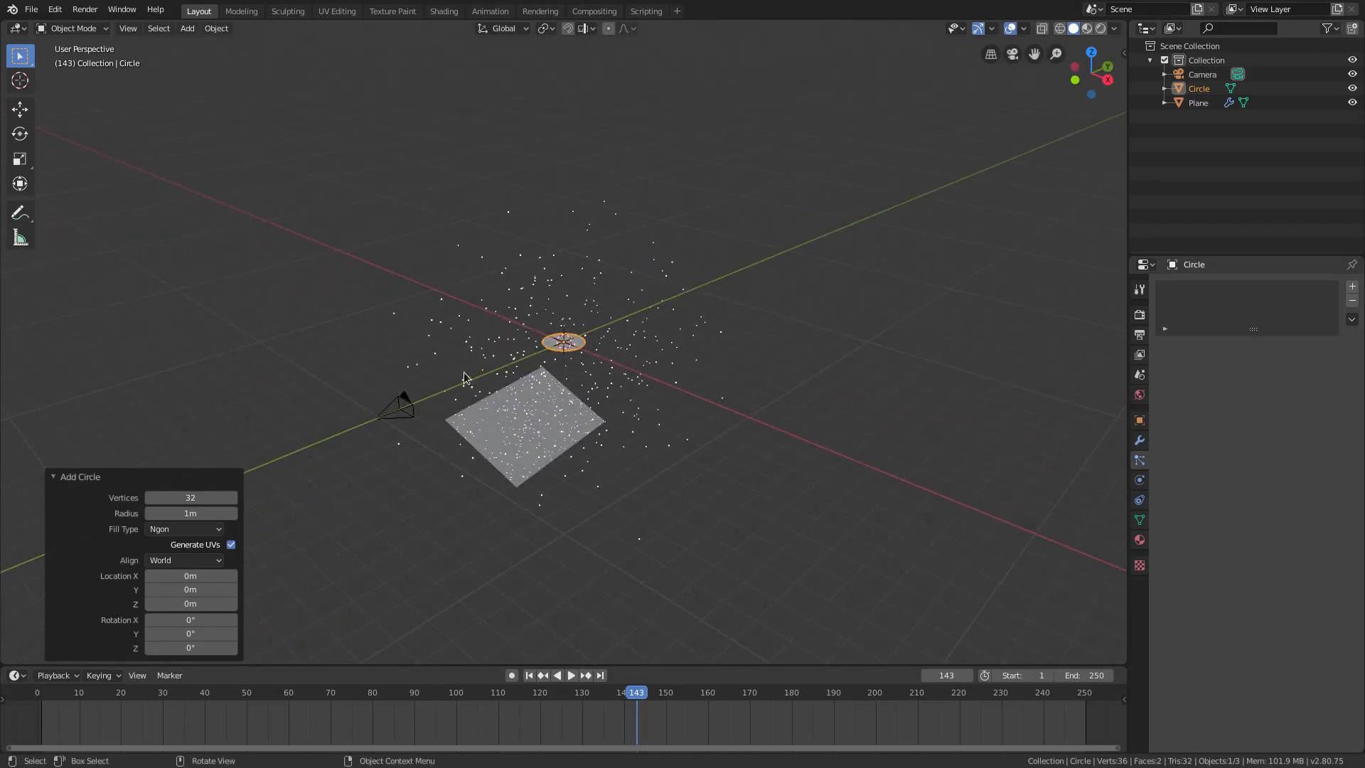
key(g)
key(y)
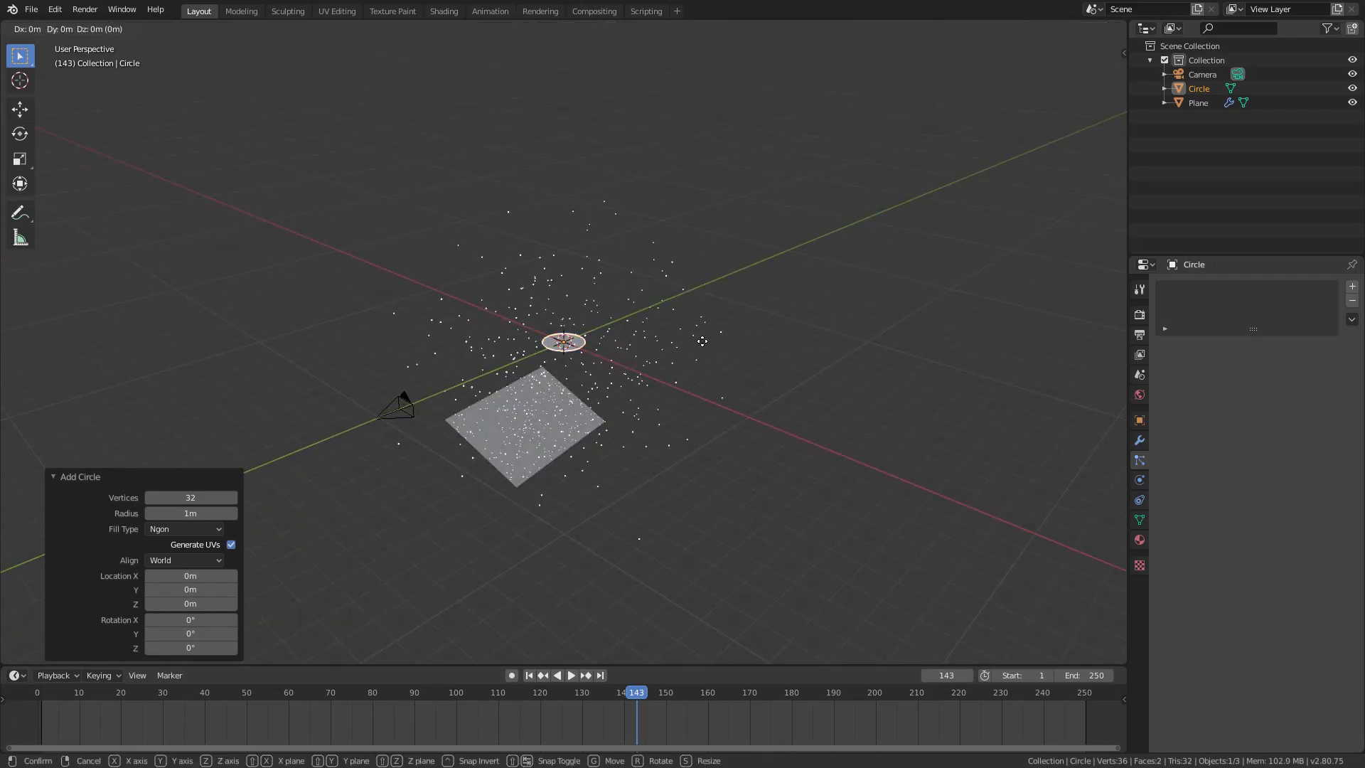
click(414, 450)
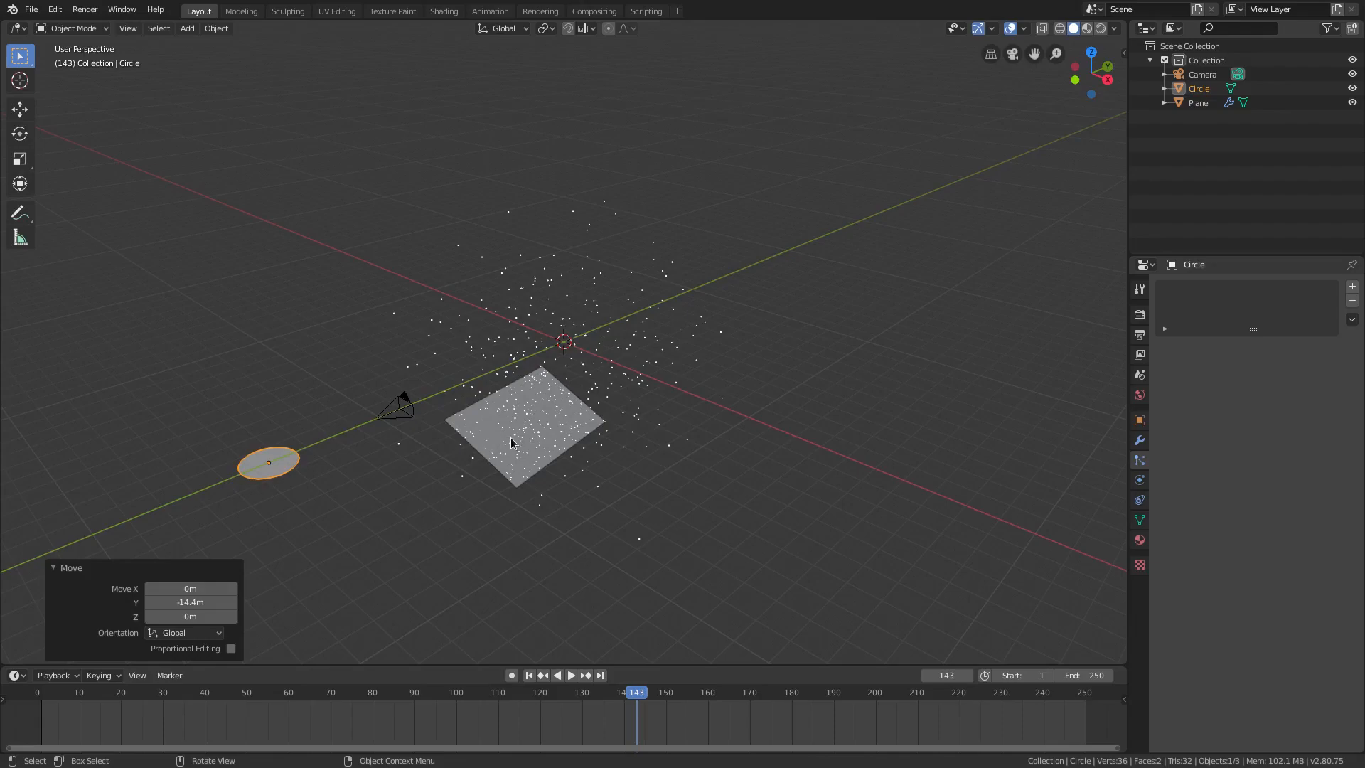
Select the emitter plane, collapse its particle Velocity and Emission settings, and expand the Render settings
click(554, 420)
middle_drag(554, 419, 630, 432)
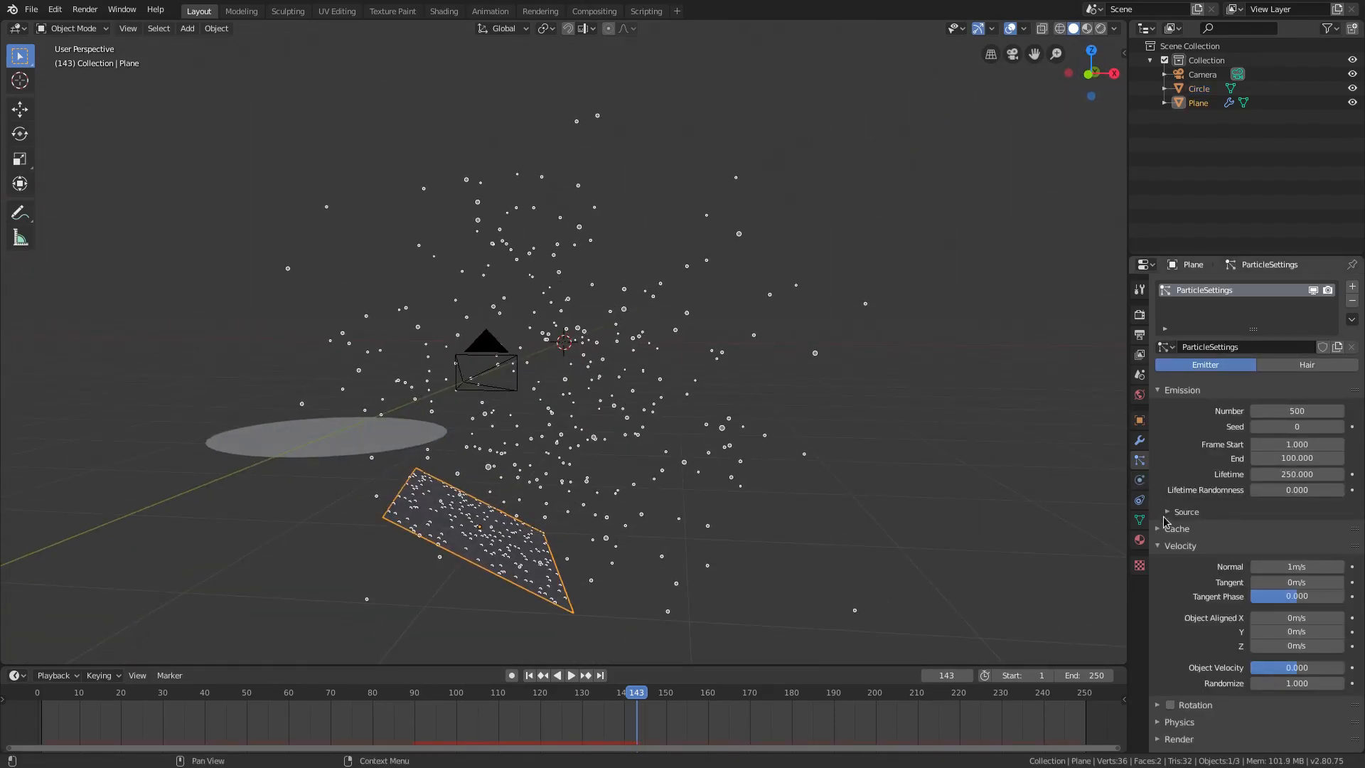
click(1171, 546)
click(1180, 392)
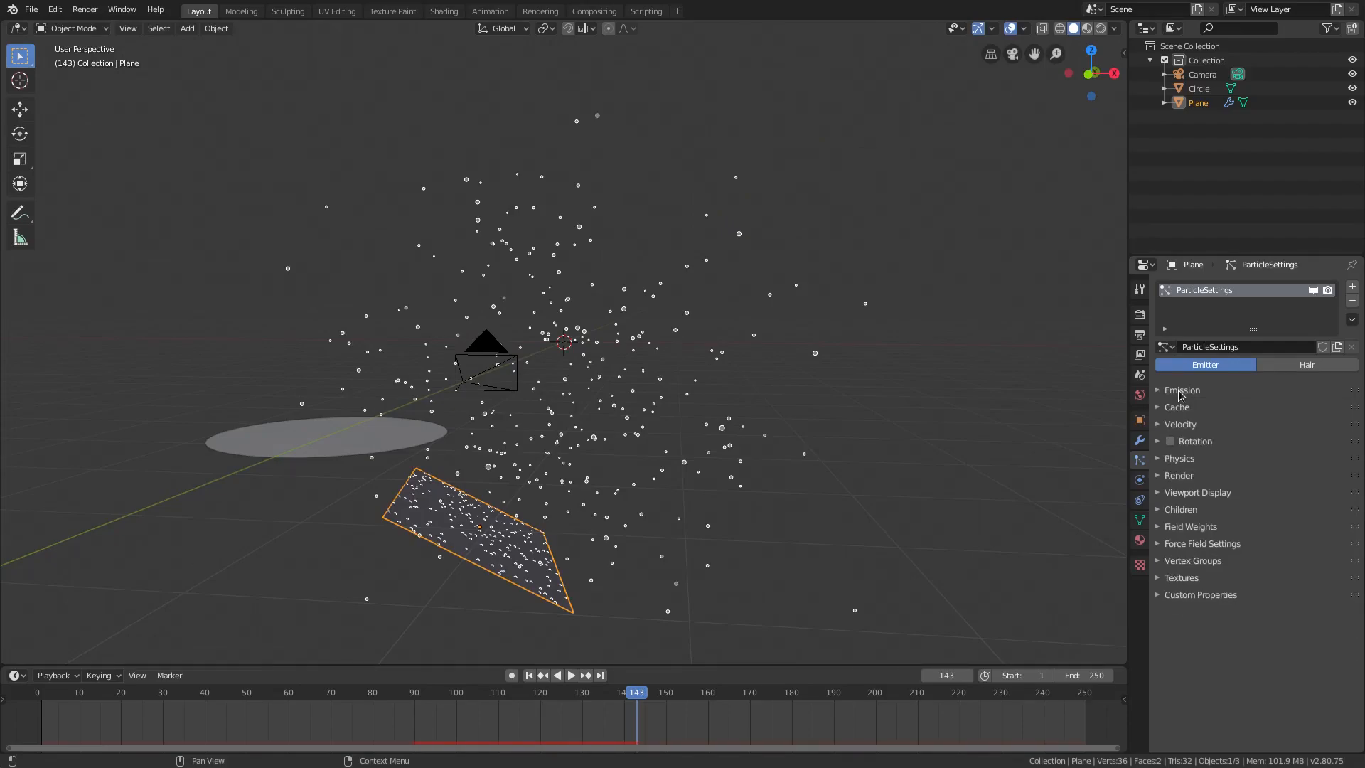
click(1201, 480)
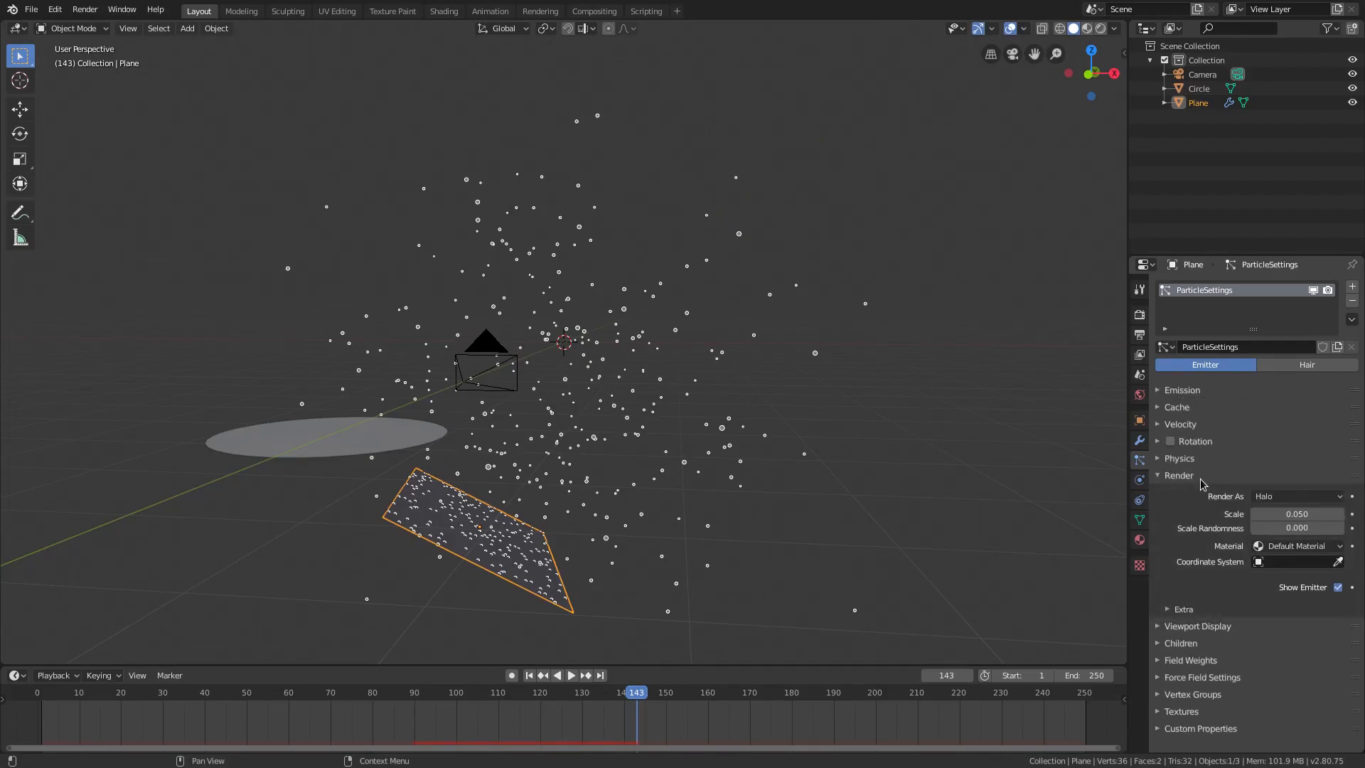
Render the emitter plane's particles as Object and assign Circle as the instance object
click(1287, 500)
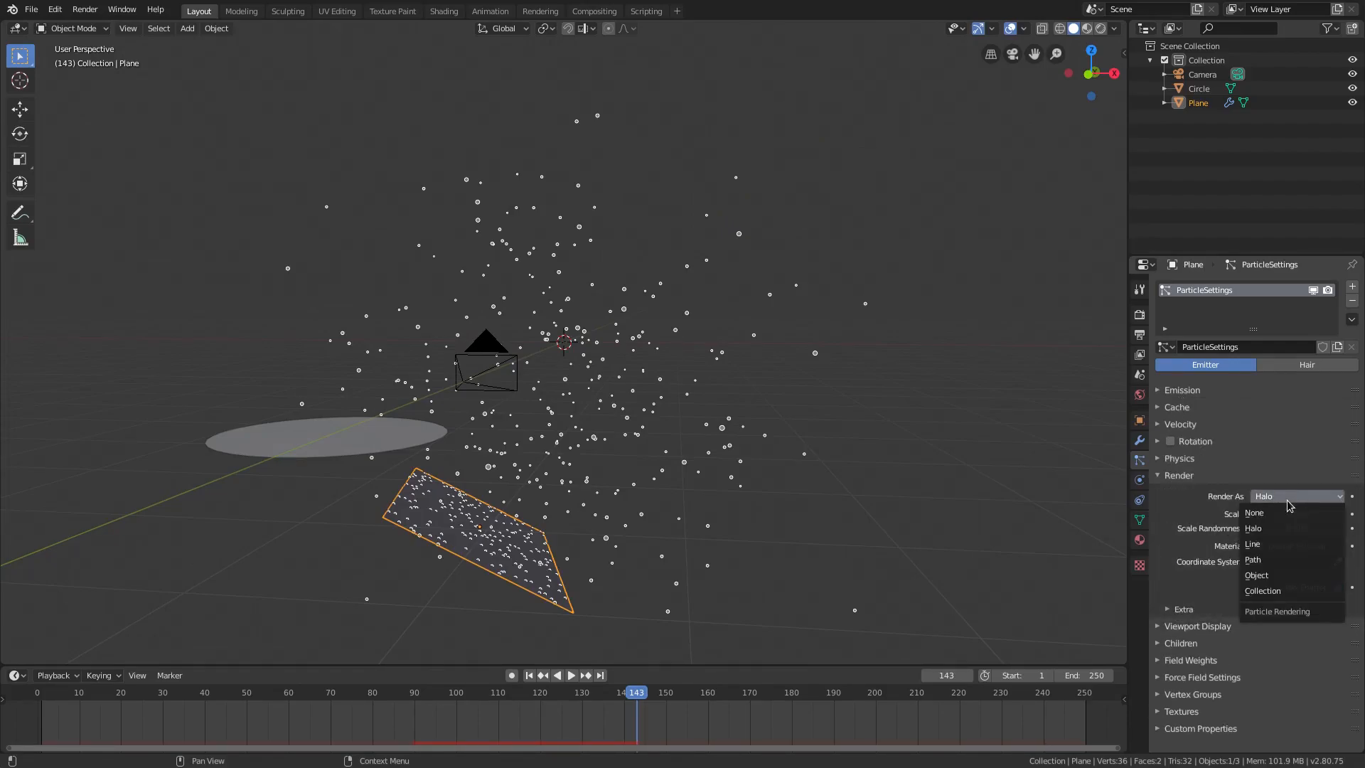
click(1273, 575)
middle_drag(660, 484, 566, 459)
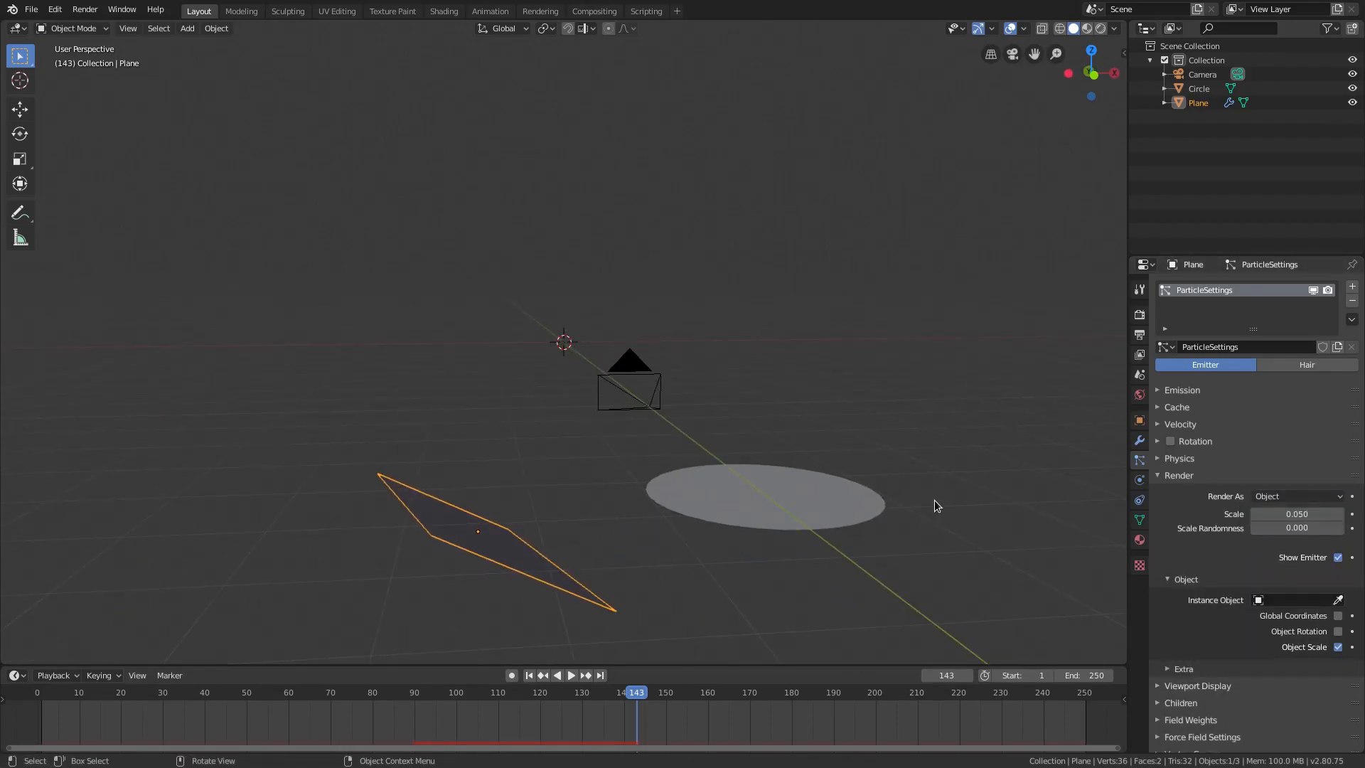
click(1270, 603)
click(1215, 633)
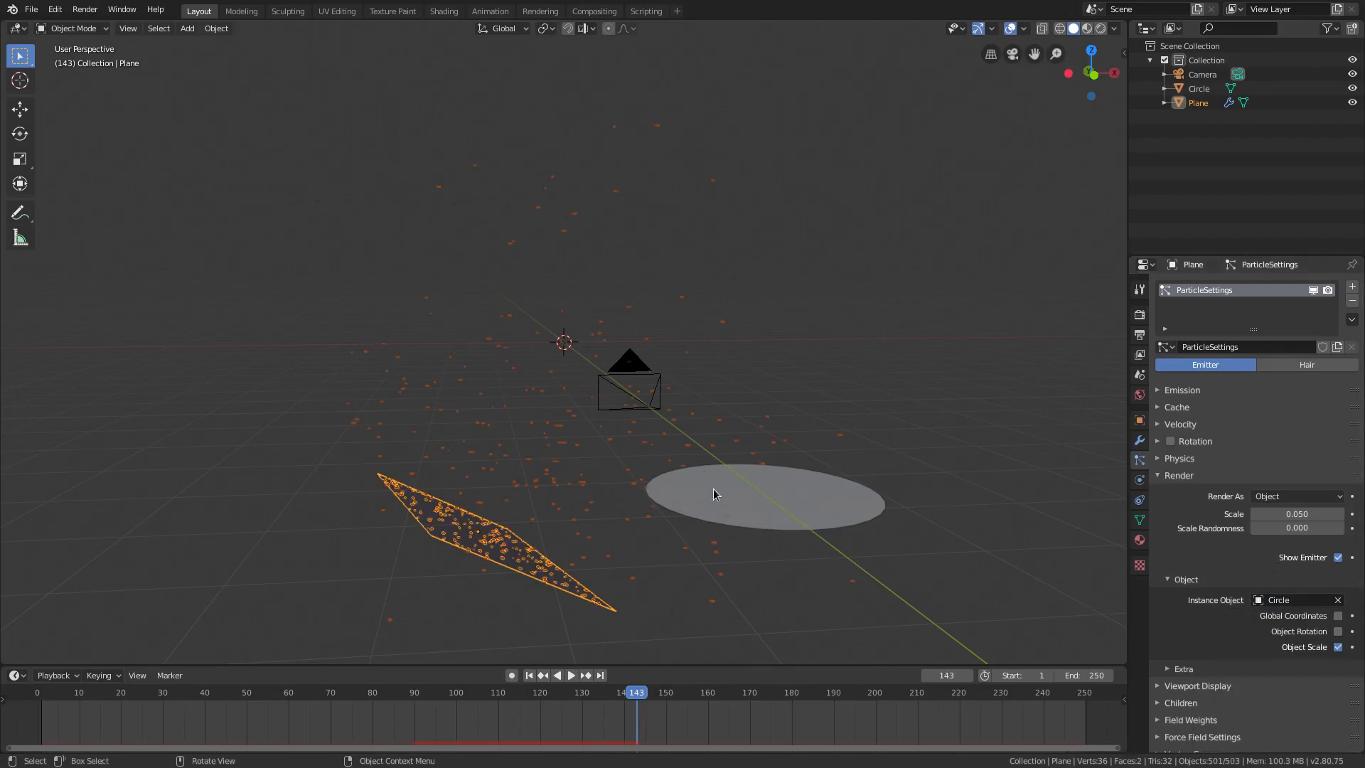
Enable Object Rotation for the emitter plane's particle instances and rotate the source circle 90° about the global X axis
click(780, 497)
click(486, 556)
middle_drag(486, 556, 733, 404)
scroll(732, 404, down, 5)
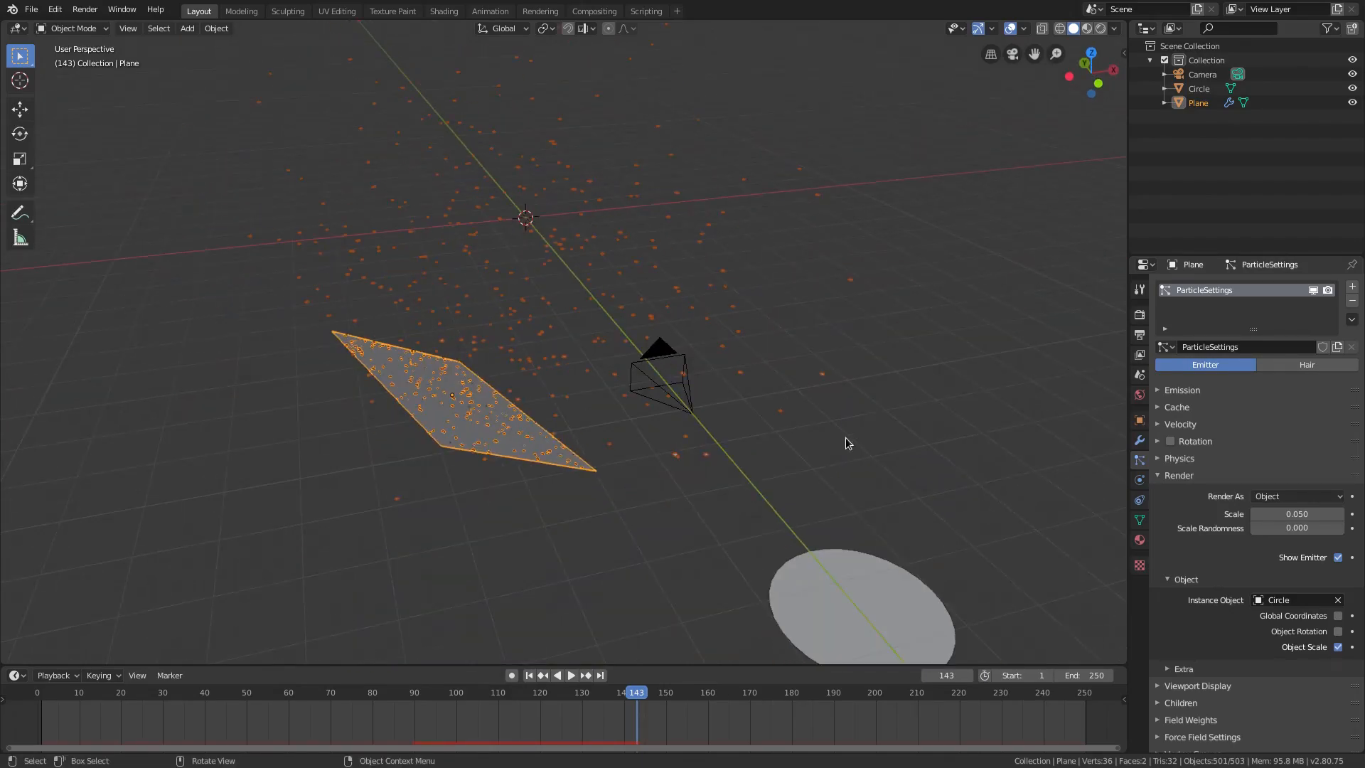
shift+middle_drag(792, 486, 708, 389)
click(709, 408)
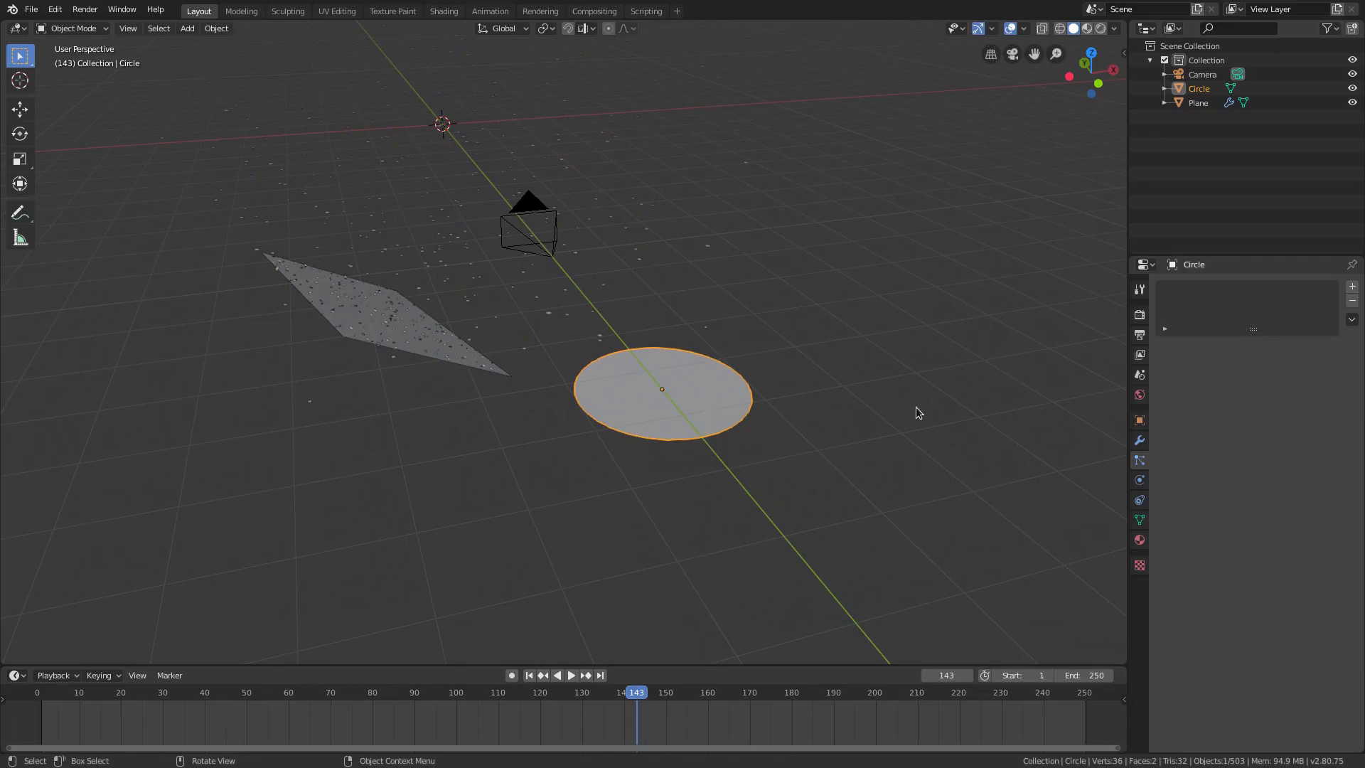
text(rx90)
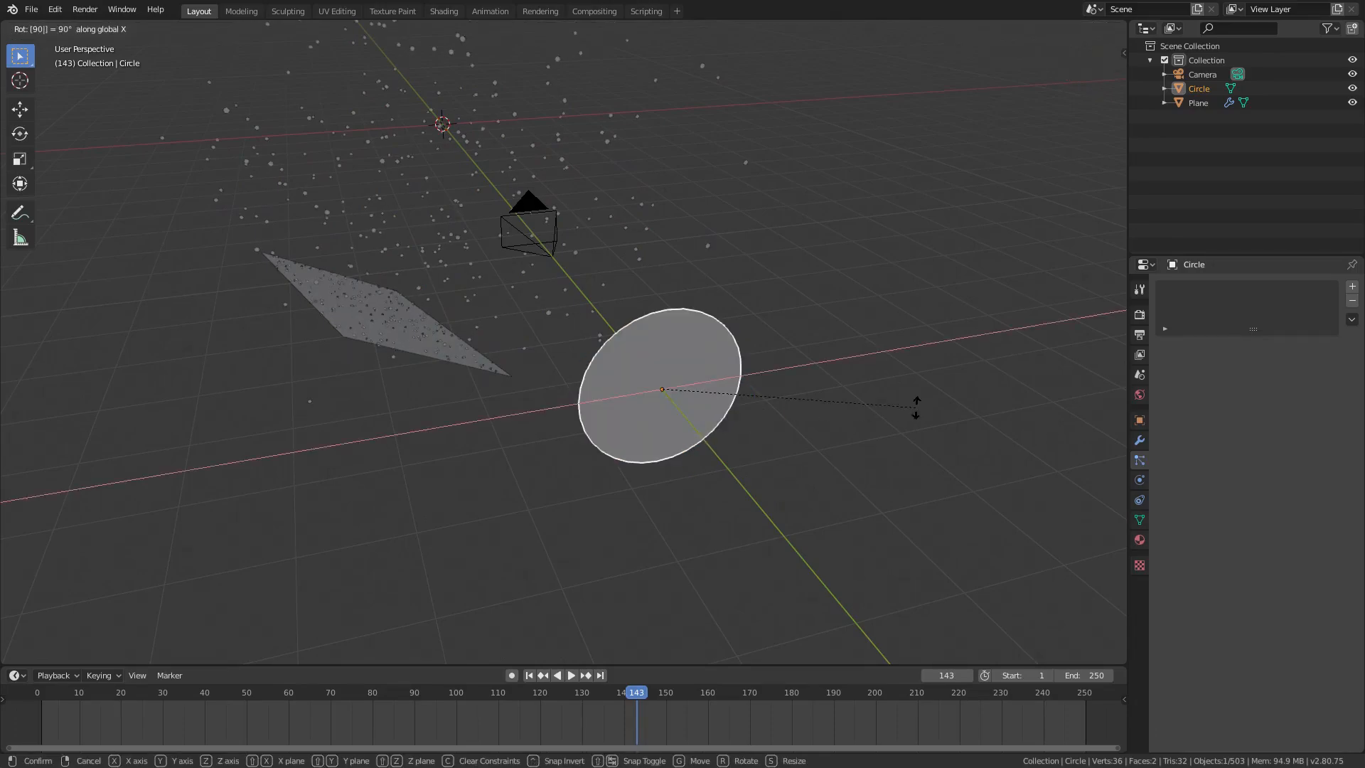
key(Return)
Try rotating the circle about X and inspect the particles around the selected emitter plane
middle_drag(916, 407, 631, 448)
key(r)
key(x)
key(Escape)
middle_drag(838, 606, 661, 195)
click(405, 441)
middle_drag(405, 442, 468, 264)
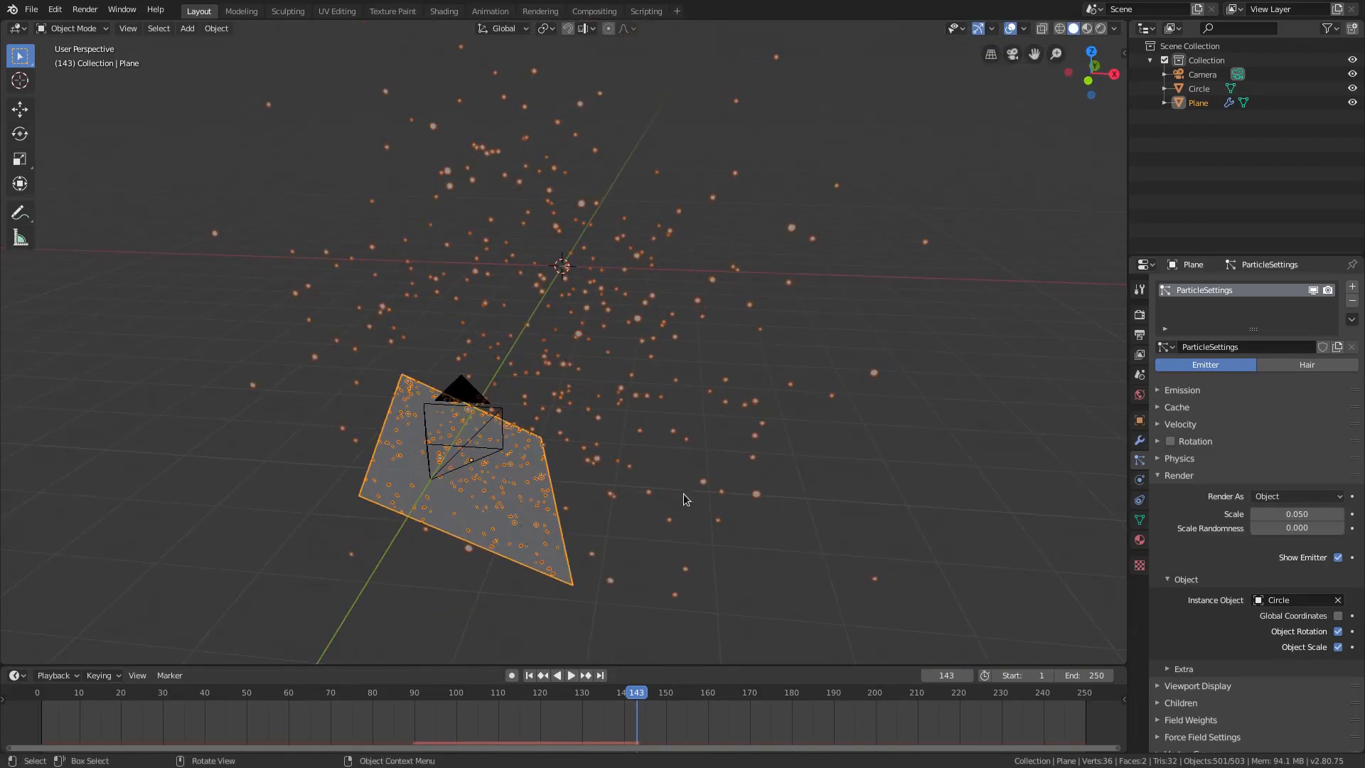
middle_drag(700, 473, 660, 526)
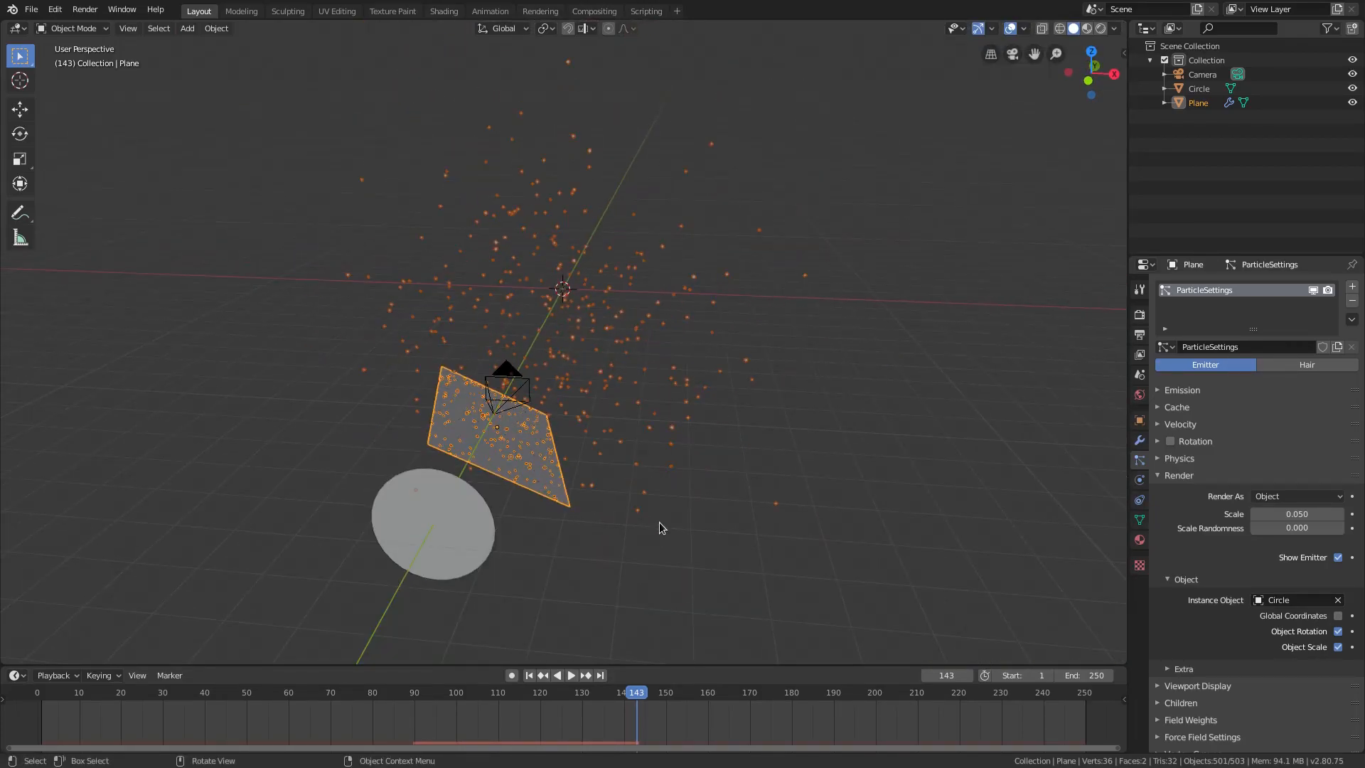
Duplicate the filled circle and move the copy about 2.74 m along X
click(462, 514)
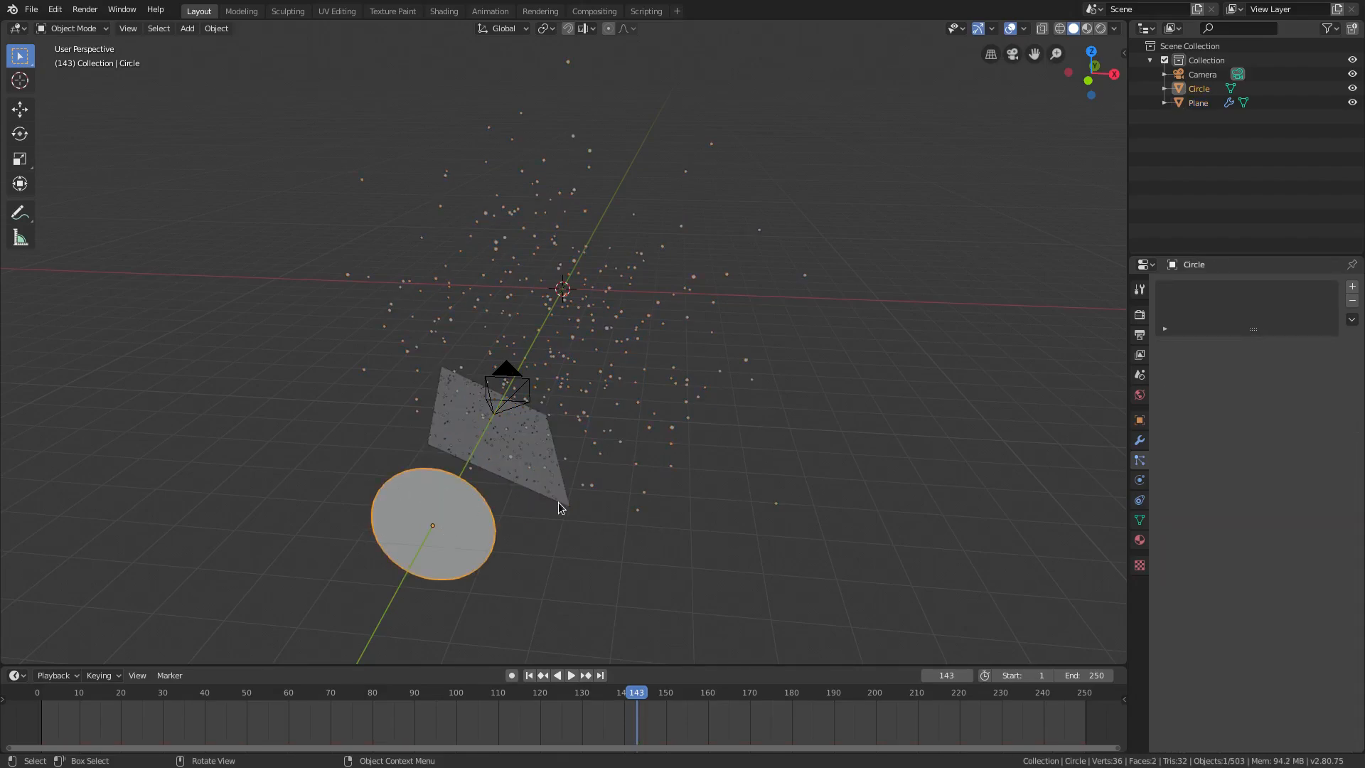
key(shift+d)
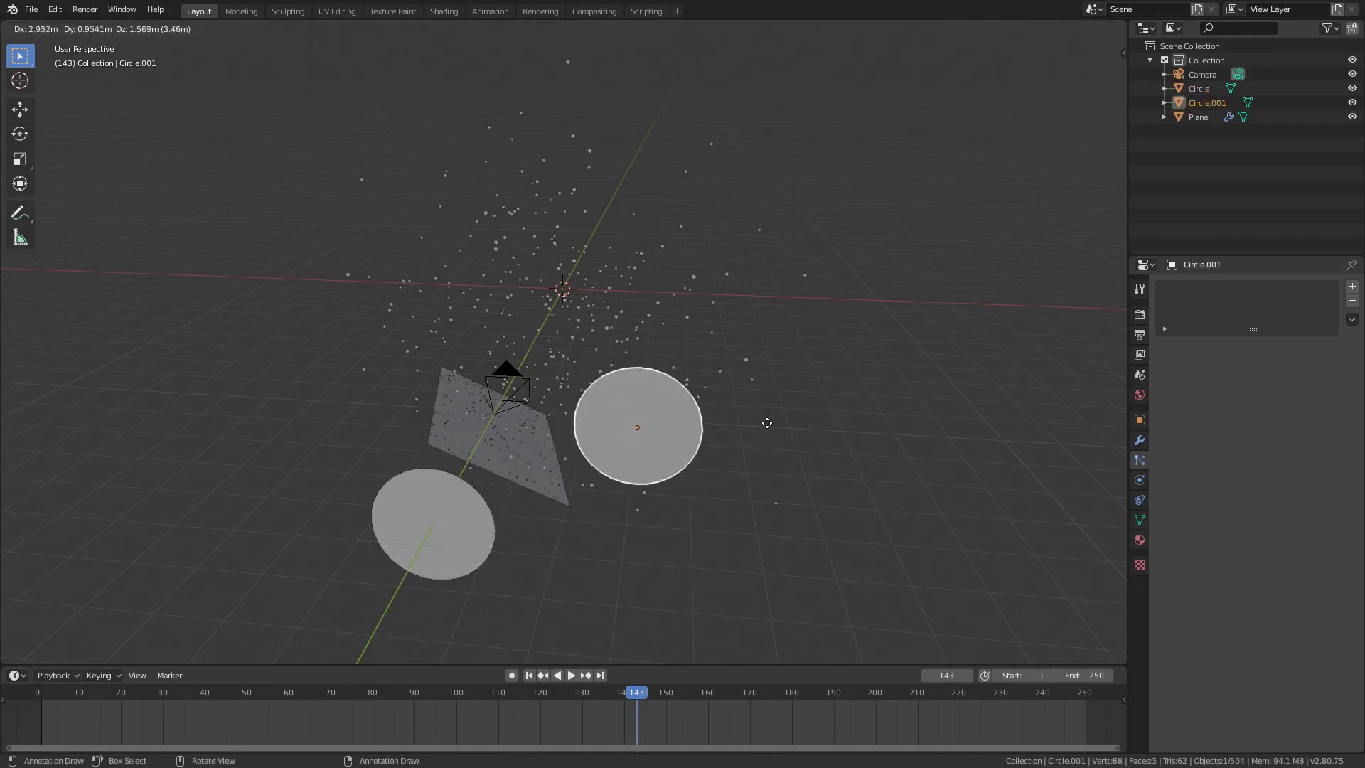
key(Escape)
key(g)
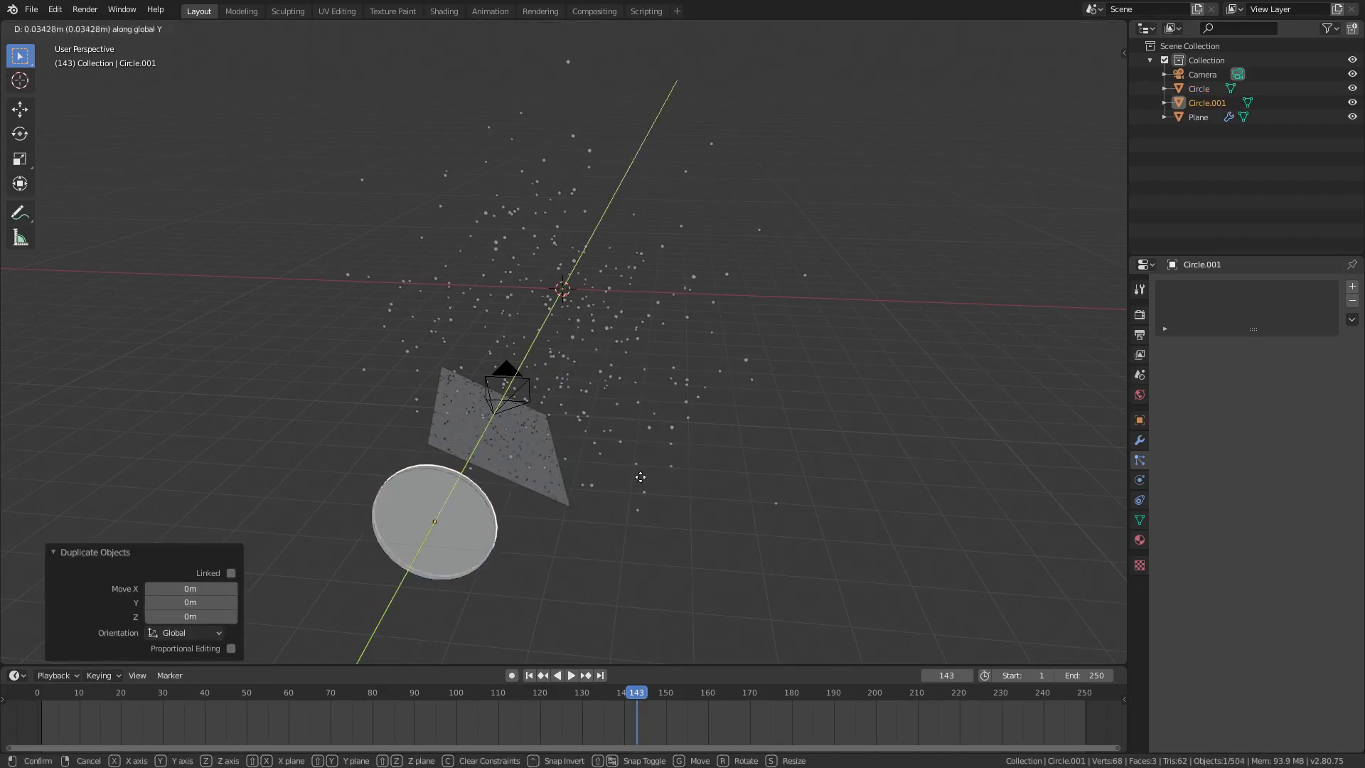
key(x)
click(761, 549)
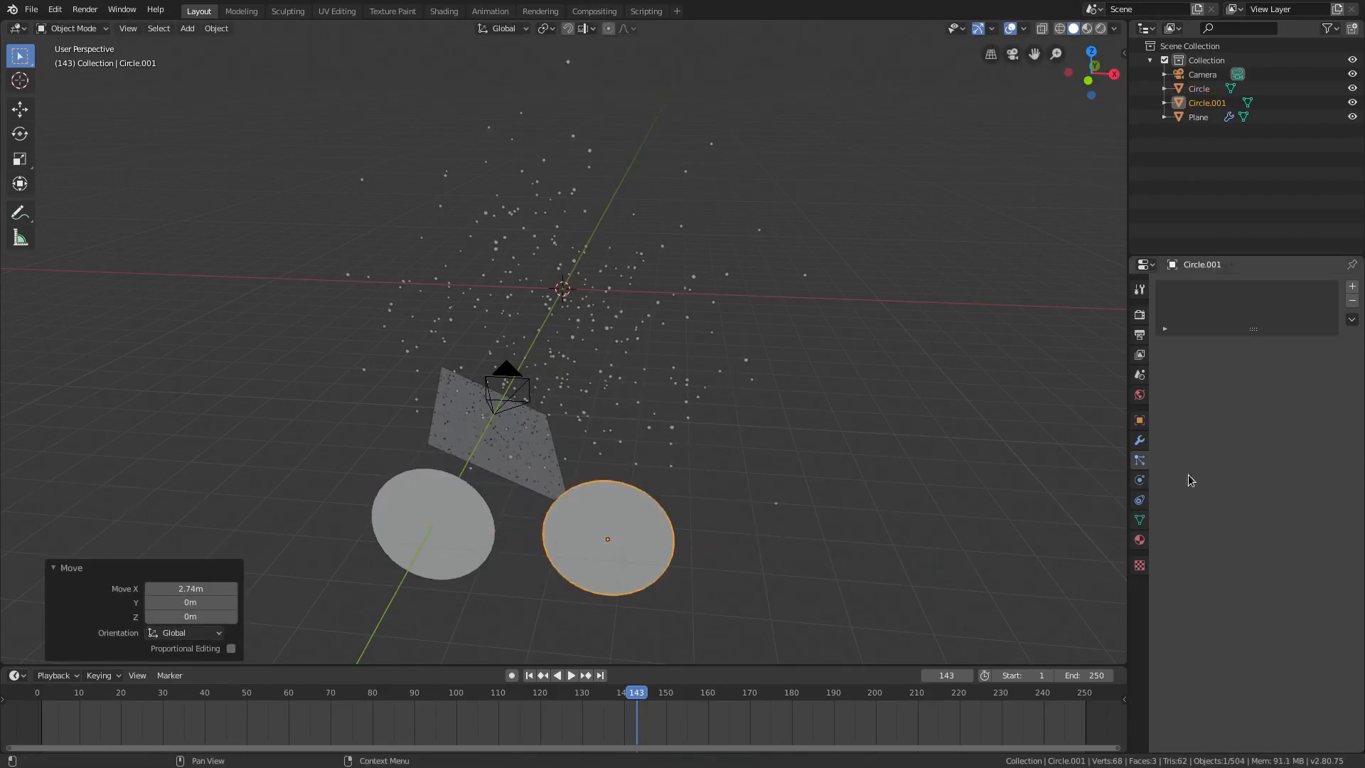
Create a new material on the first circle and set its base color to yellow-orange, hue 0.110 and saturation 1.000
click(1139, 539)
click(387, 547)
click(618, 547)
click(424, 544)
click(1252, 348)
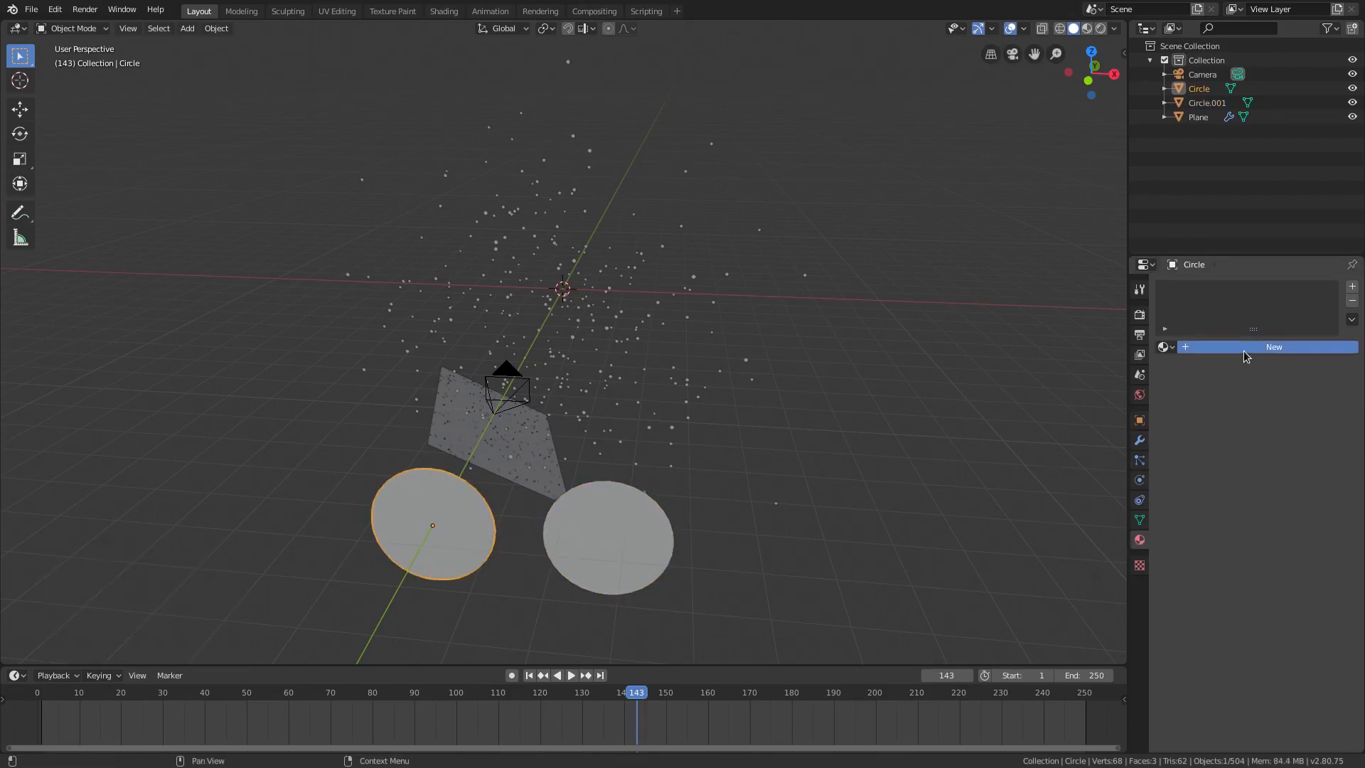
click(1302, 498)
drag(1262, 372, 1237, 380)
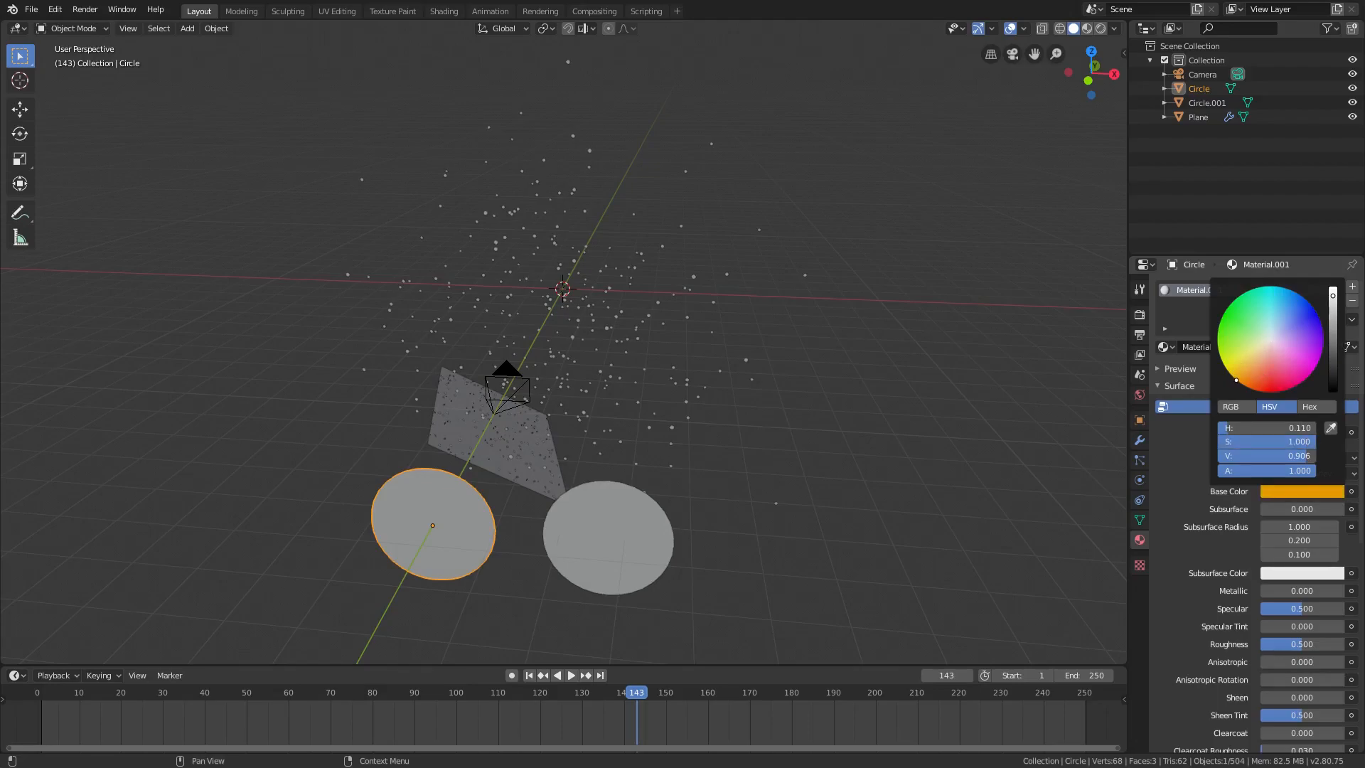
Assign the existing Material to the second circle and set its base color to orange, hue 0.087 and saturation 1.000
click(625, 517)
click(1167, 346)
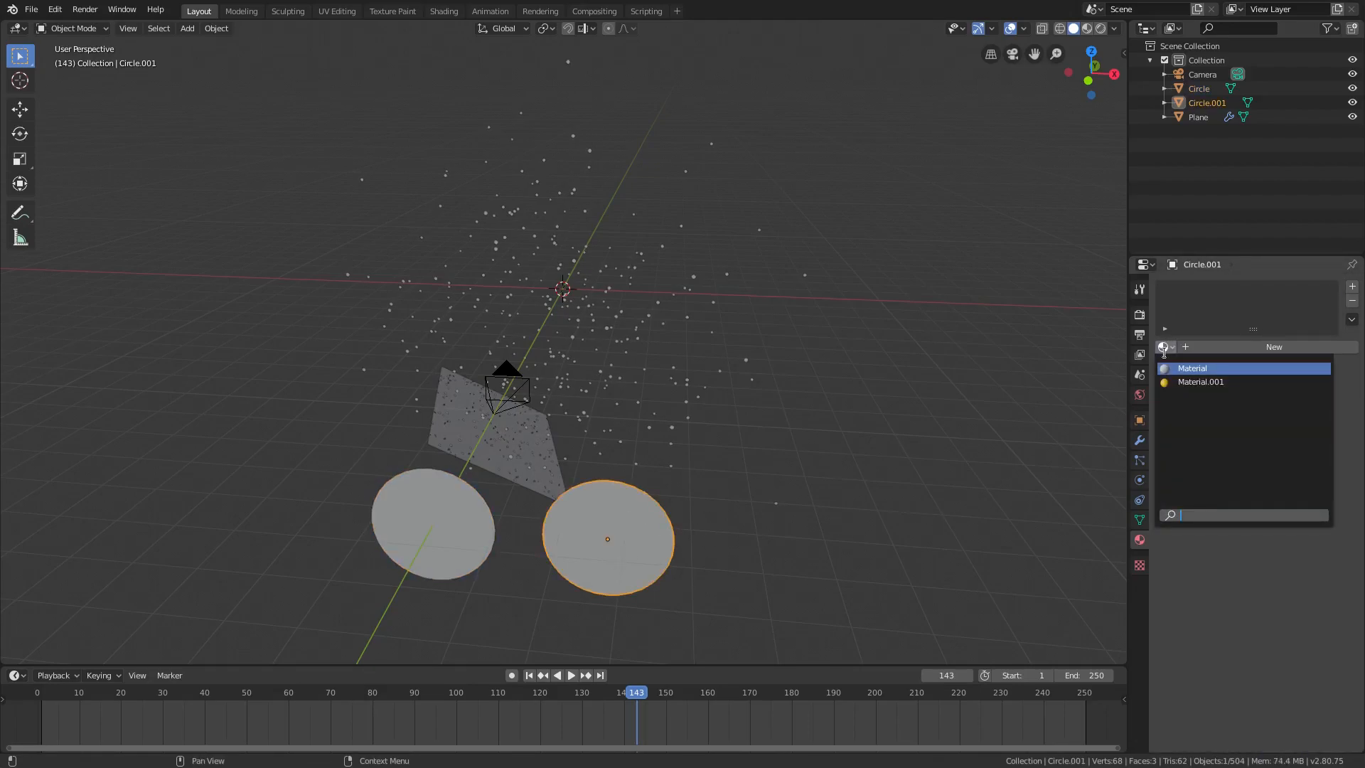
click(1197, 367)
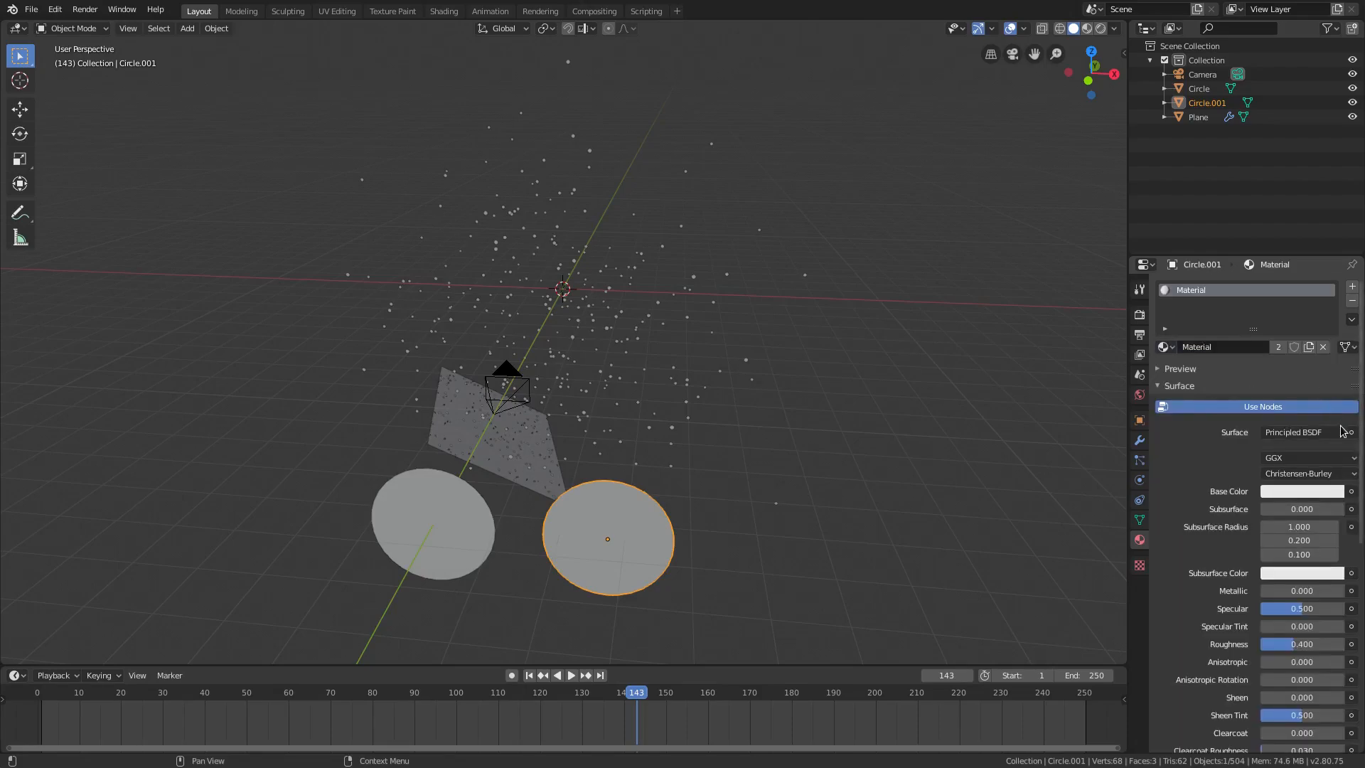
click(1301, 491)
click(1256, 390)
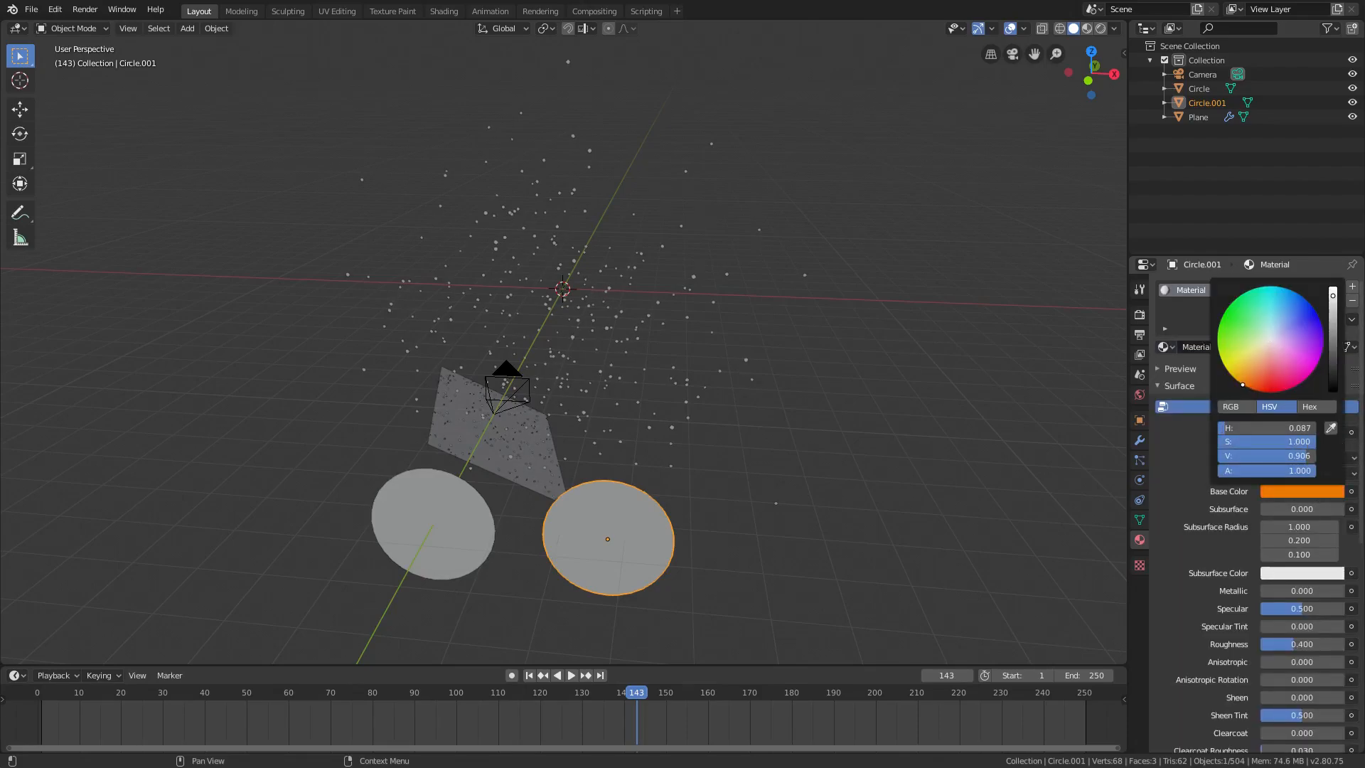
Duplicate the orange circle and place the third circle about 3 m further along X
middle_drag(615, 546, 625, 498)
key(shift+d)
key(x)
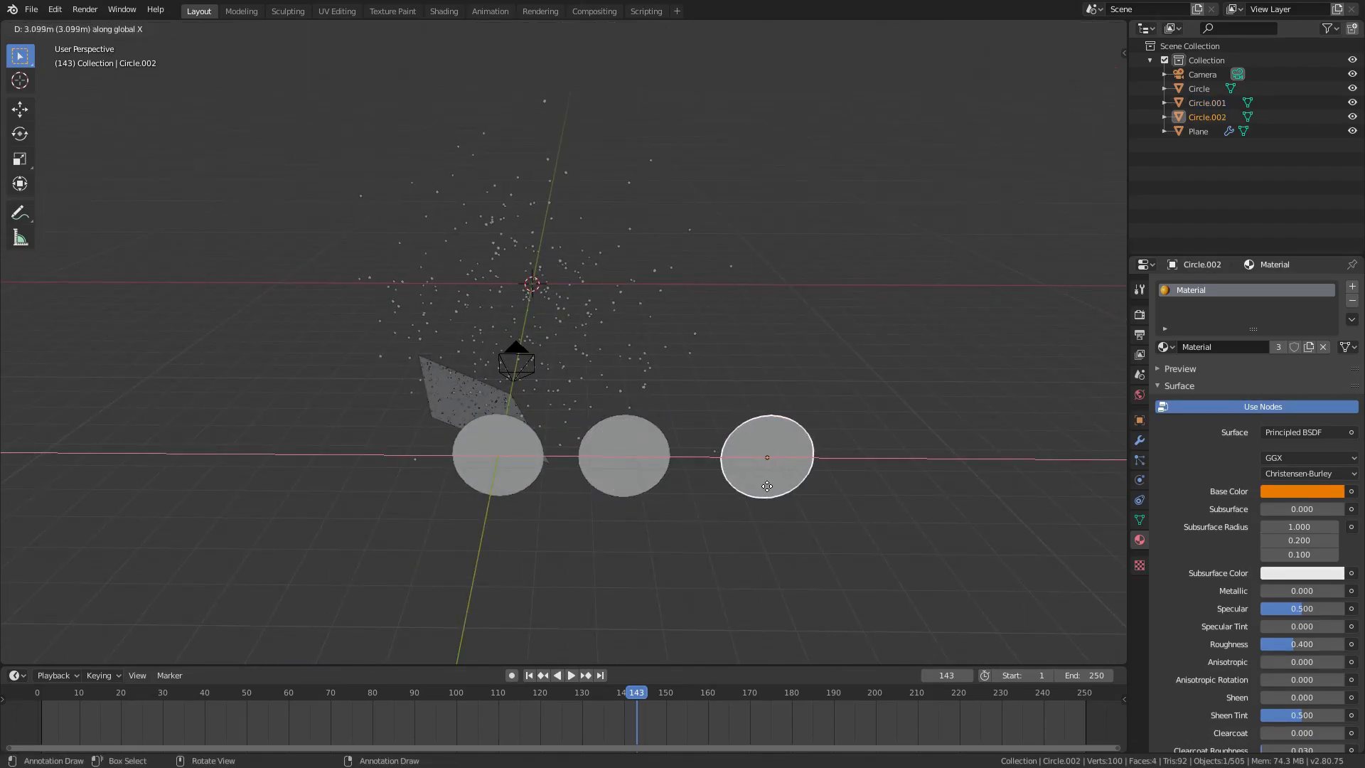
click(759, 491)
Give the third circle its own material with a red base color, and name the circles' materials yellow, orange and red
click(1280, 347)
click(1293, 493)
drag(1277, 381, 1274, 389)
middle_drag(570, 406, 586, 415)
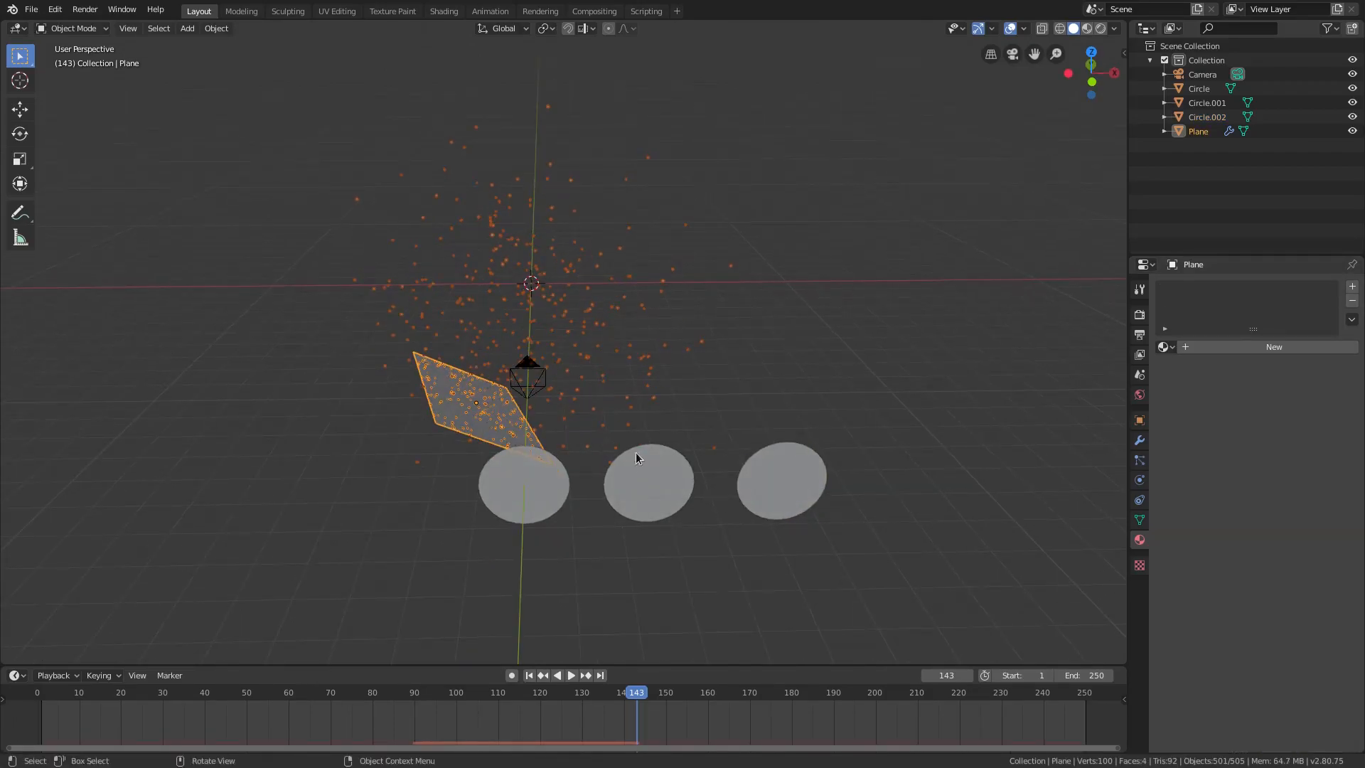
Select all three circles and move them into a new collection named embers
click(527, 502)
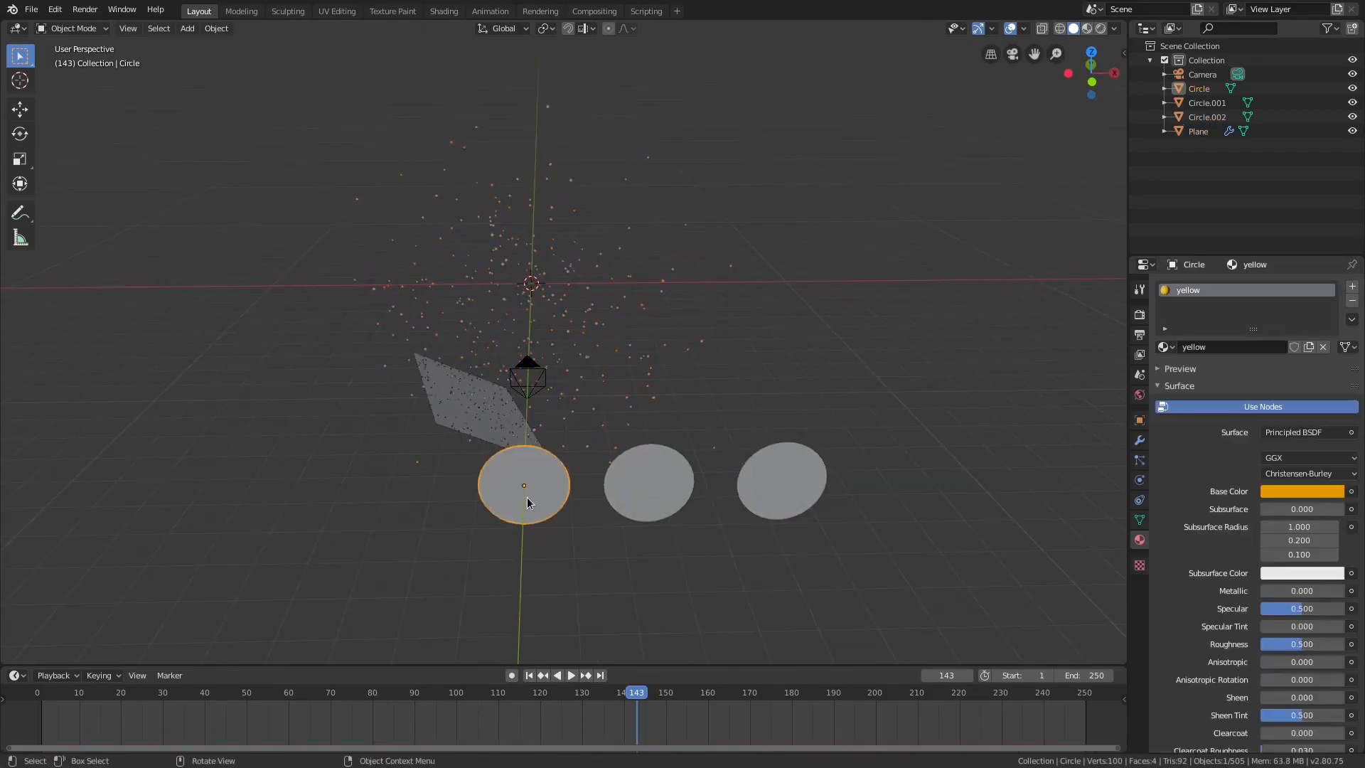
shift+click(646, 502)
shift+click(788, 481)
key(m)
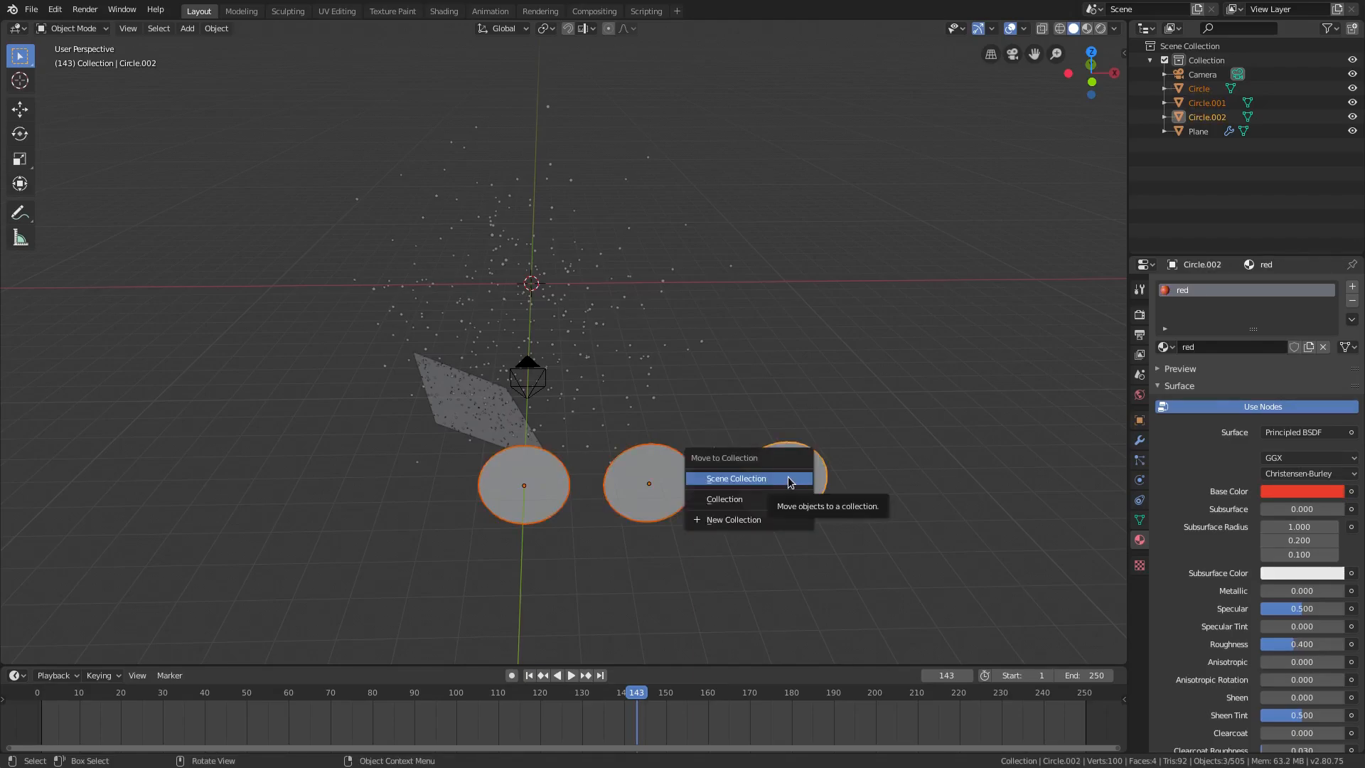
click(752, 522)
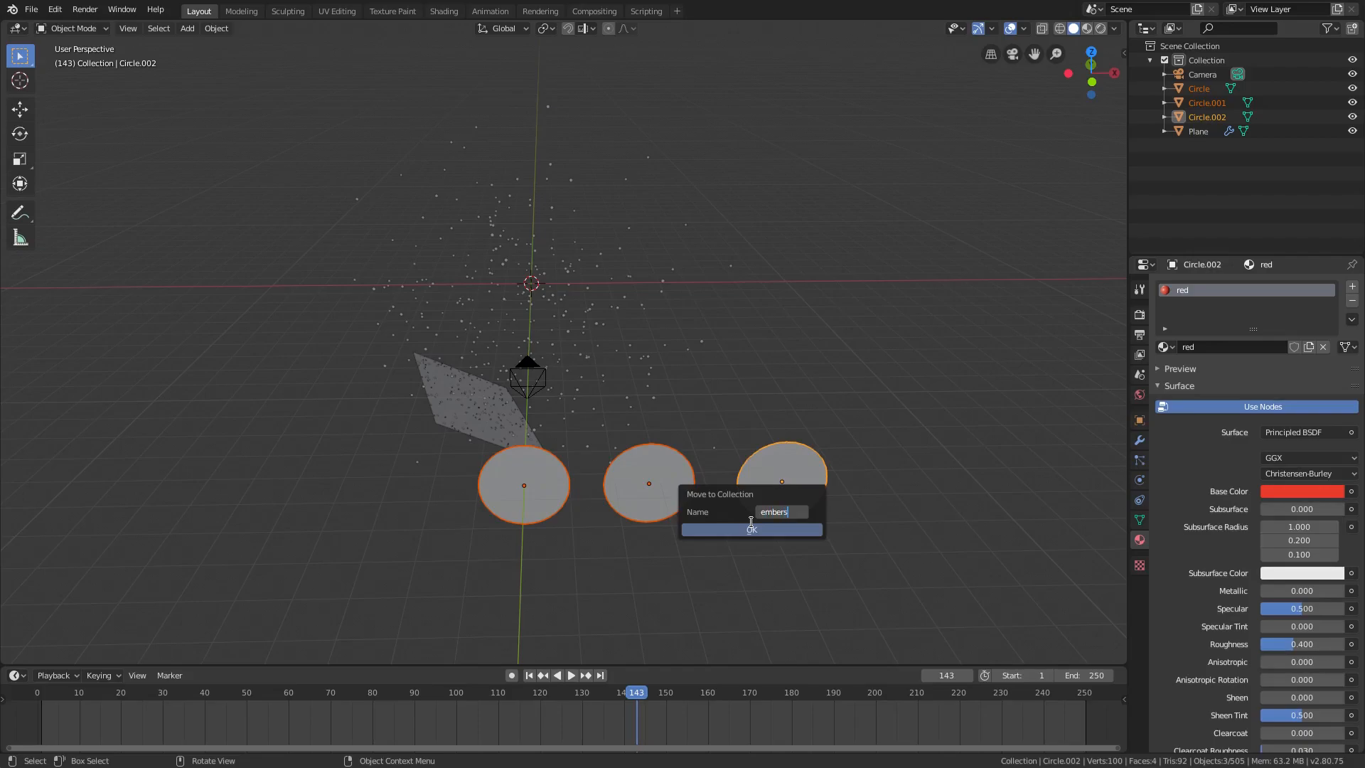
click(757, 531)
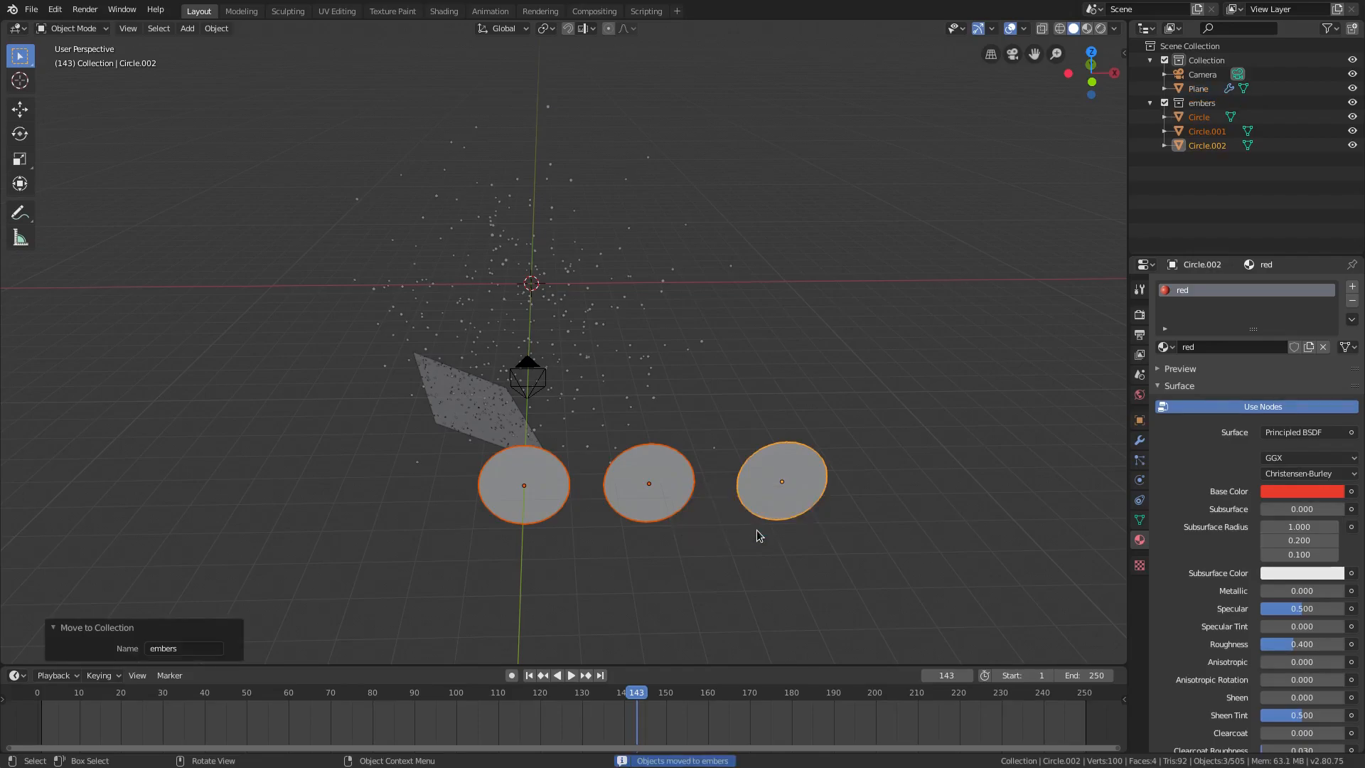
Select the emitter plane and preview its particles with rendered viewport shading
click(466, 419)
middle_drag(524, 422, 586, 417)
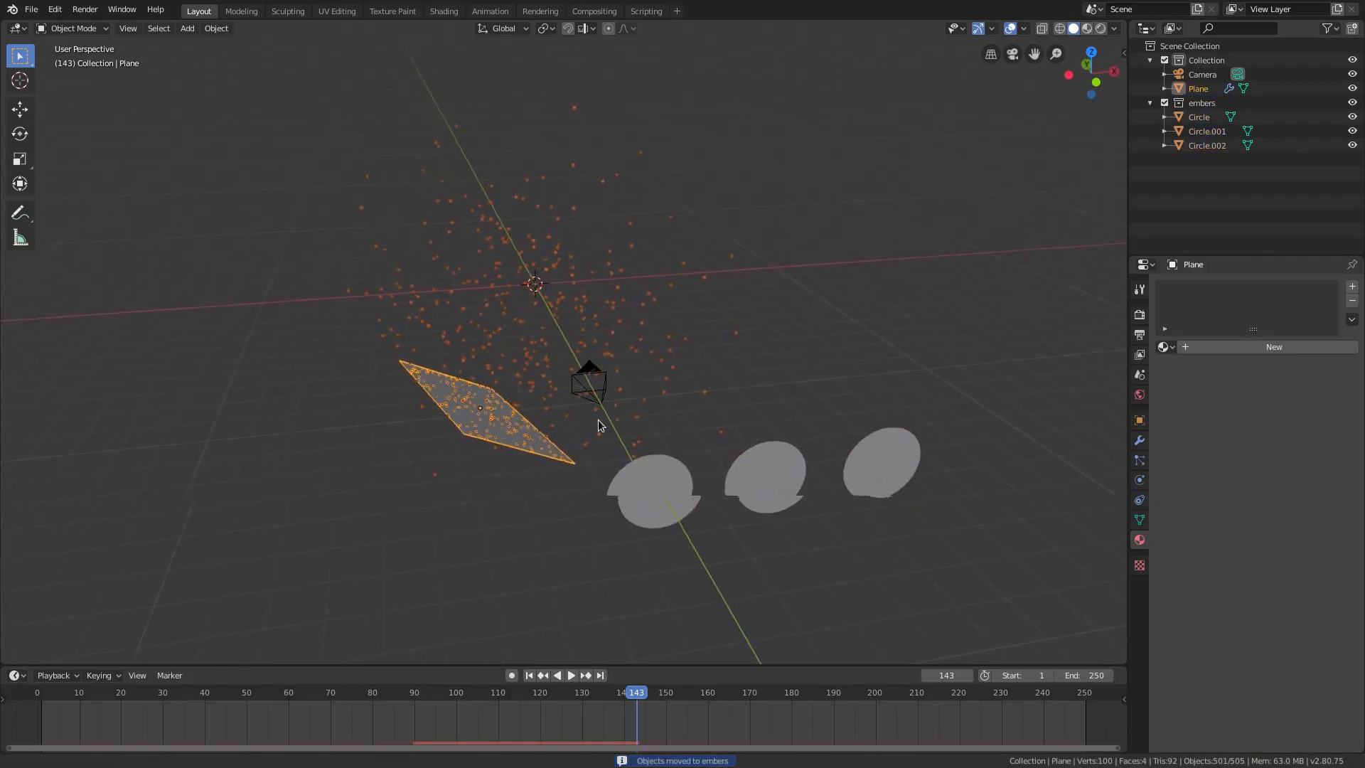
scroll(622, 429, up, 5)
middle_drag(686, 509, 709, 452)
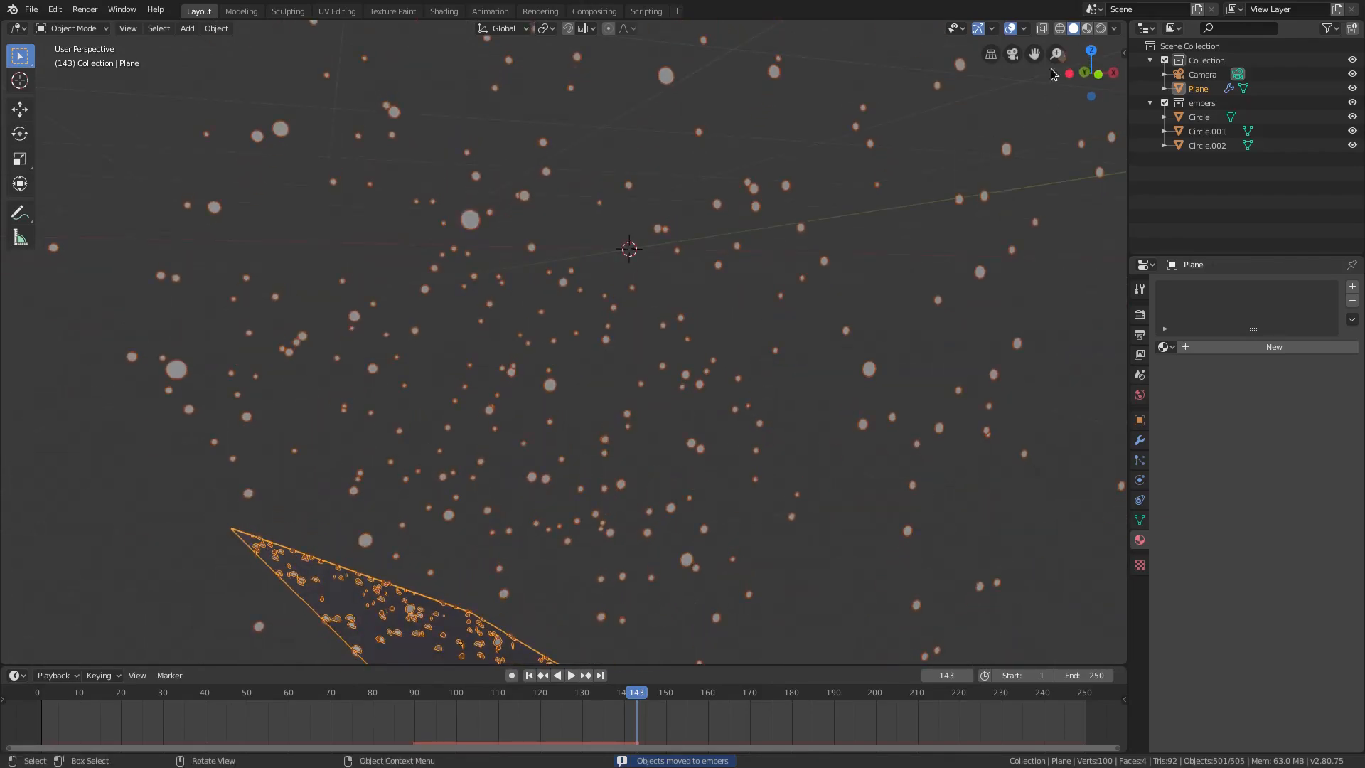
click(1100, 28)
scroll(920, 460, down, 3)
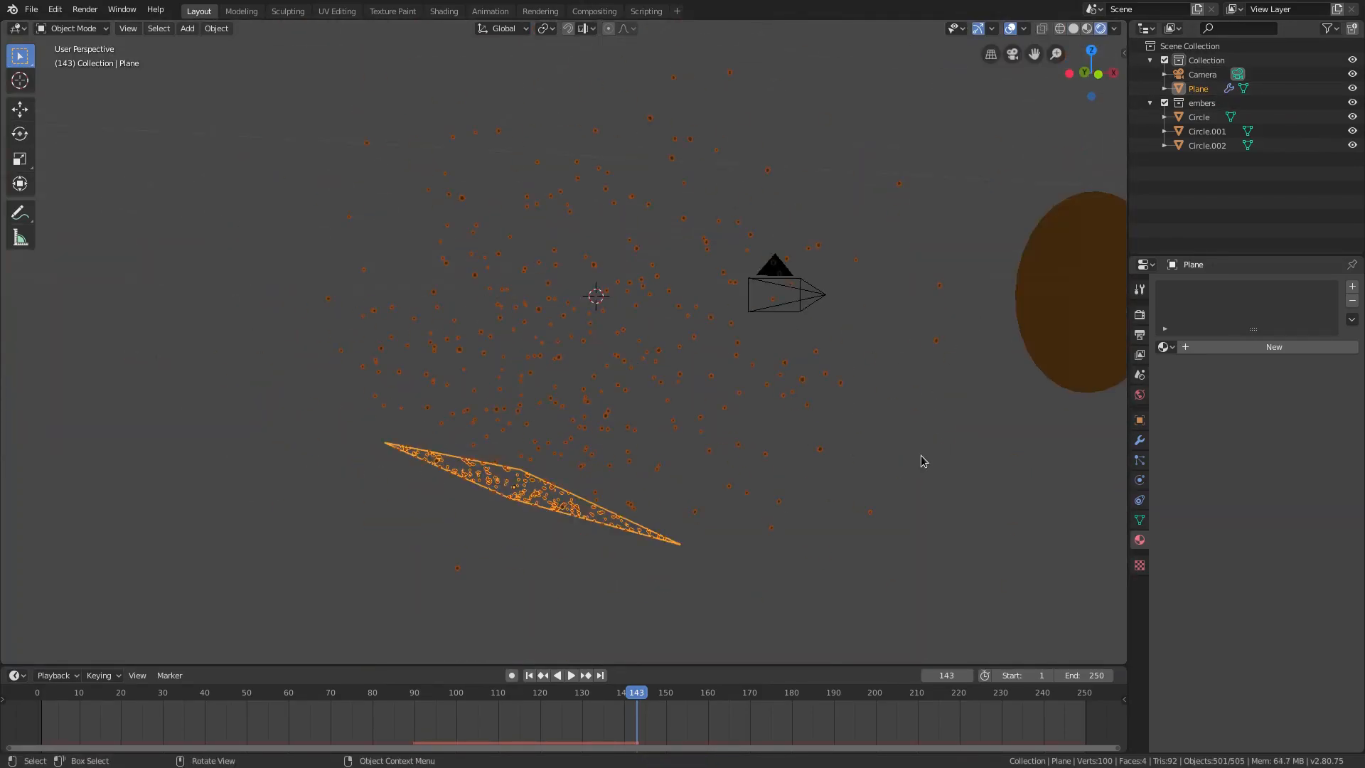
middle_drag(921, 456, 743, 447)
scroll(743, 446, down, 1)
Change the surface shader of the first circle's yellow material to Emission
click(736, 405)
middle_drag(1090, 459, 1077, 459)
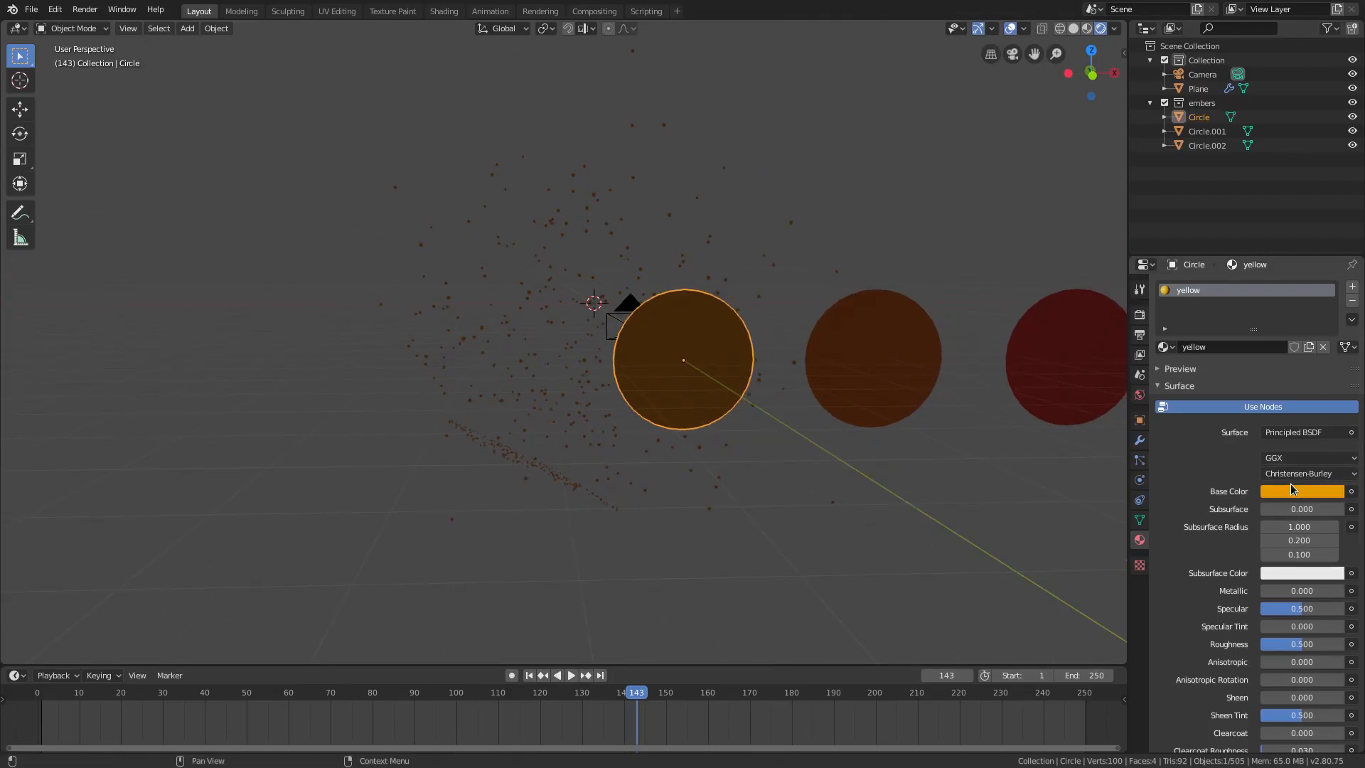
right_click(1295, 487)
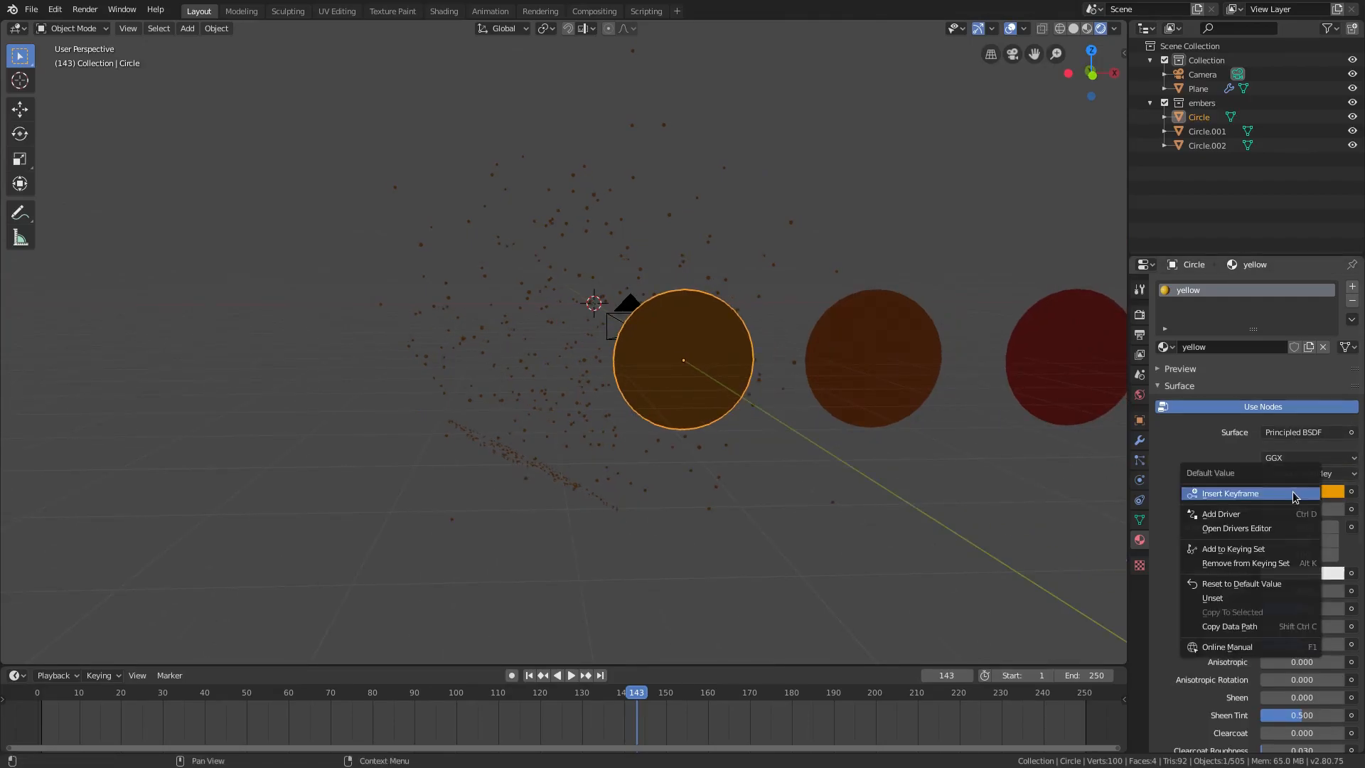
click(1298, 431)
click(1219, 150)
Switch the orange and red circles' materials to Emission and set the emission colors to match each circle's former base color
click(862, 398)
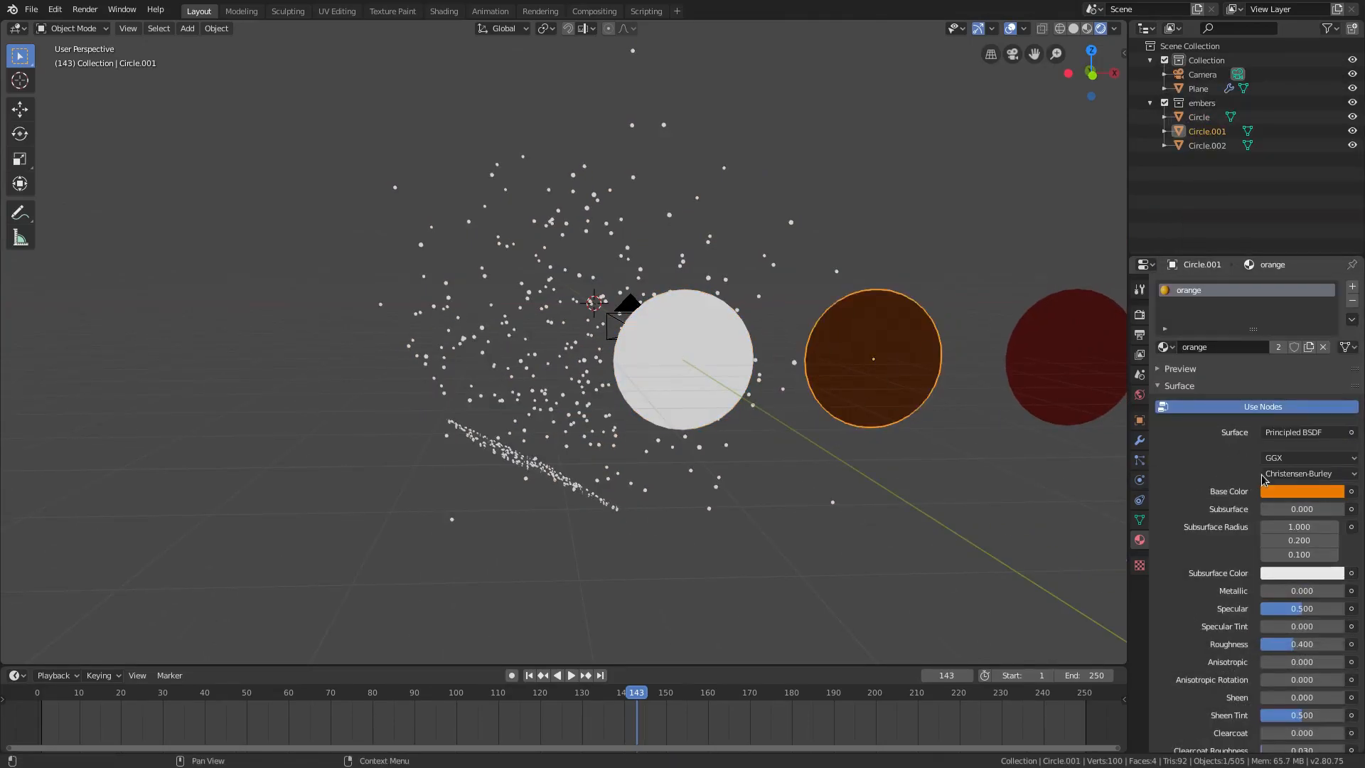
click(1309, 433)
click(1191, 150)
click(1067, 363)
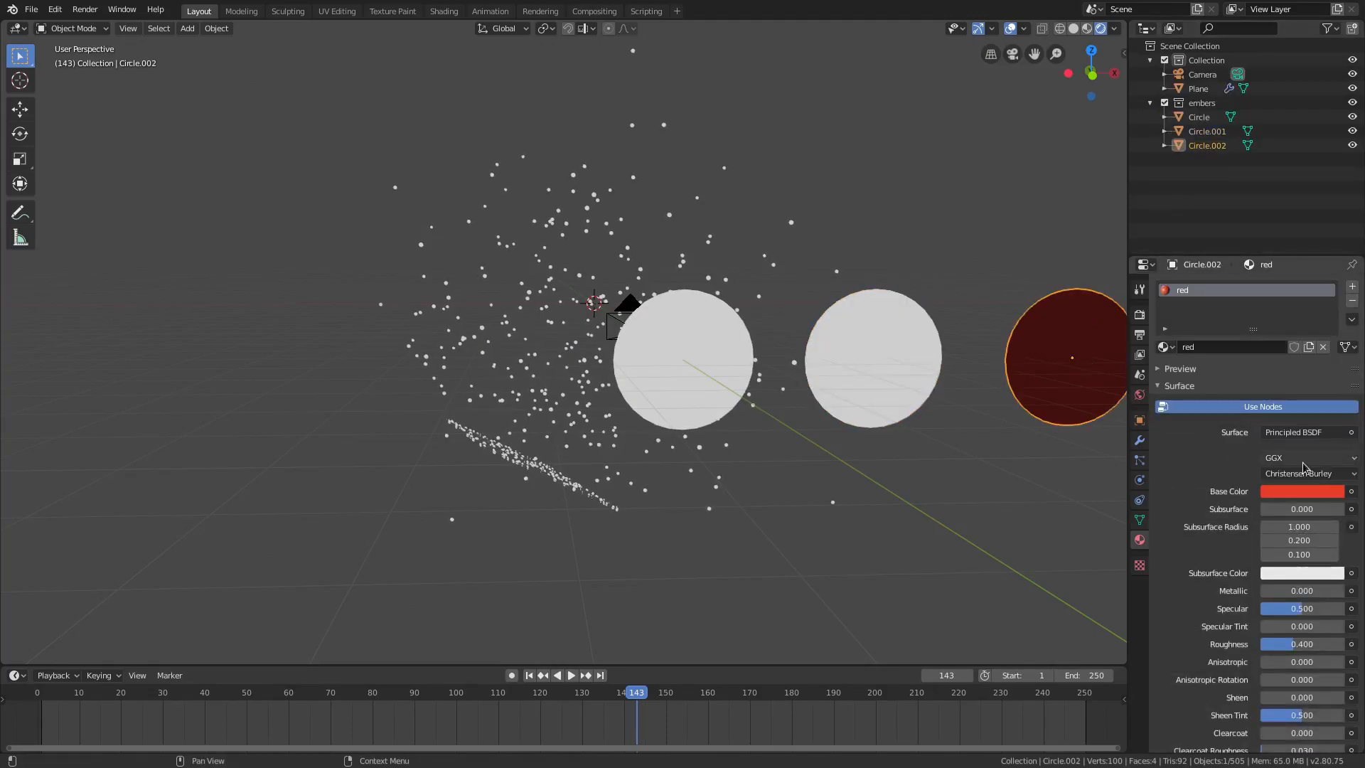
click(1313, 435)
click(1218, 150)
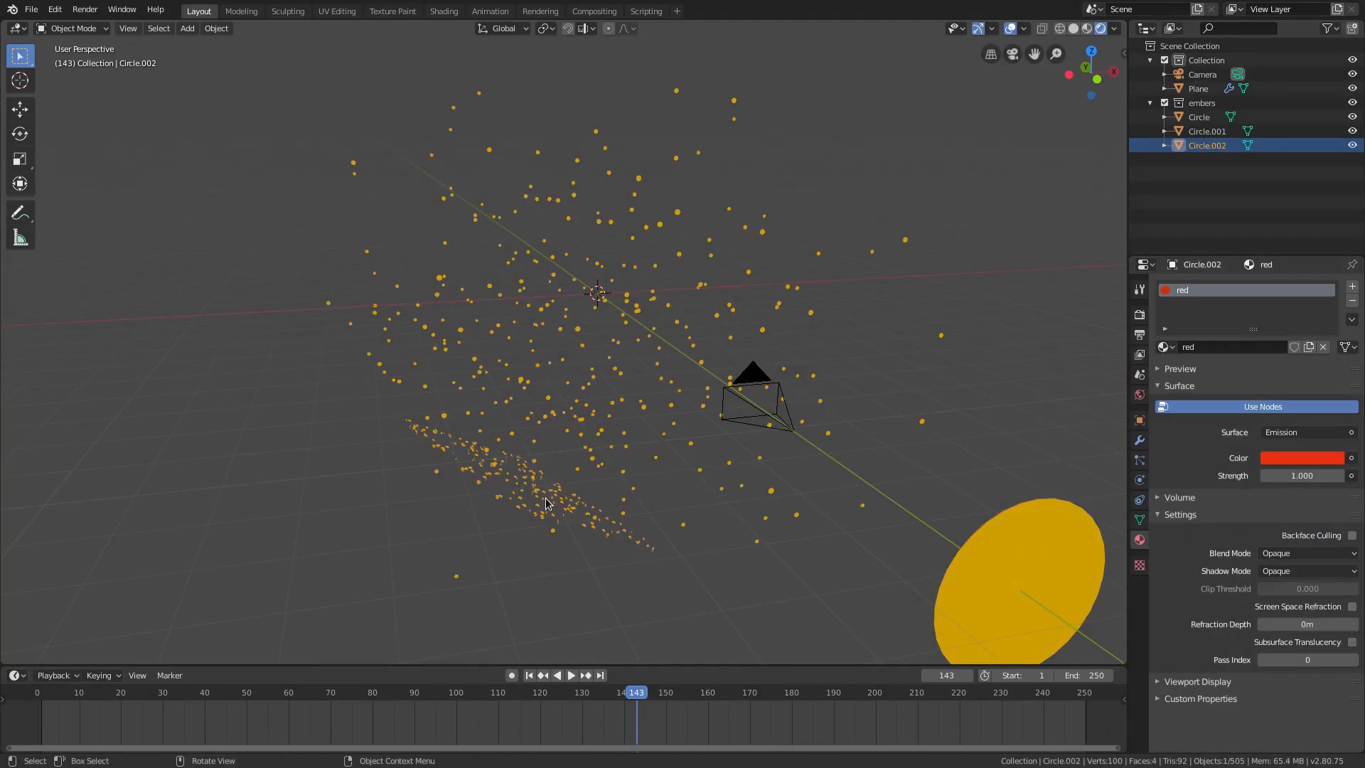
Select the emitter plane and set its particles to render as Collection
click(689, 373)
scroll(690, 373, up, 4)
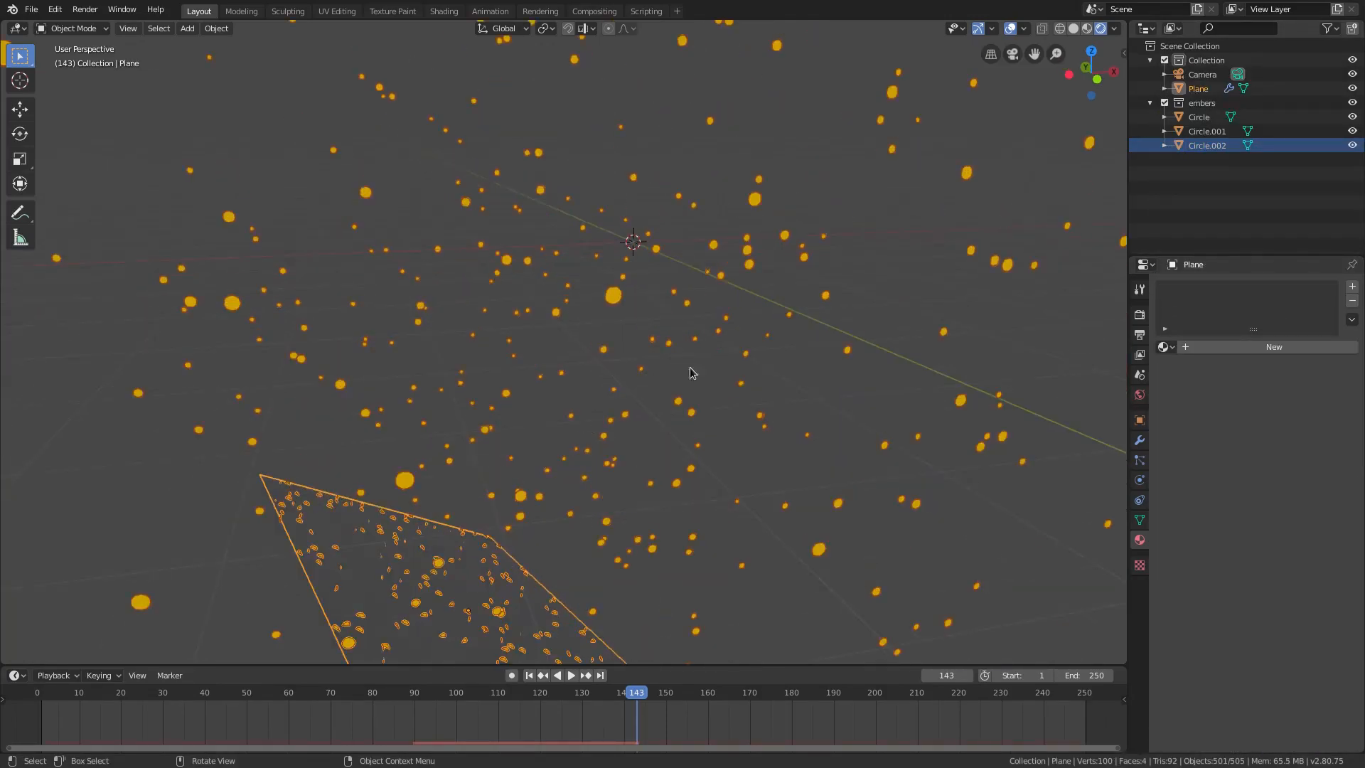
middle_drag(690, 374, 673, 366)
middle_drag(647, 450, 655, 433)
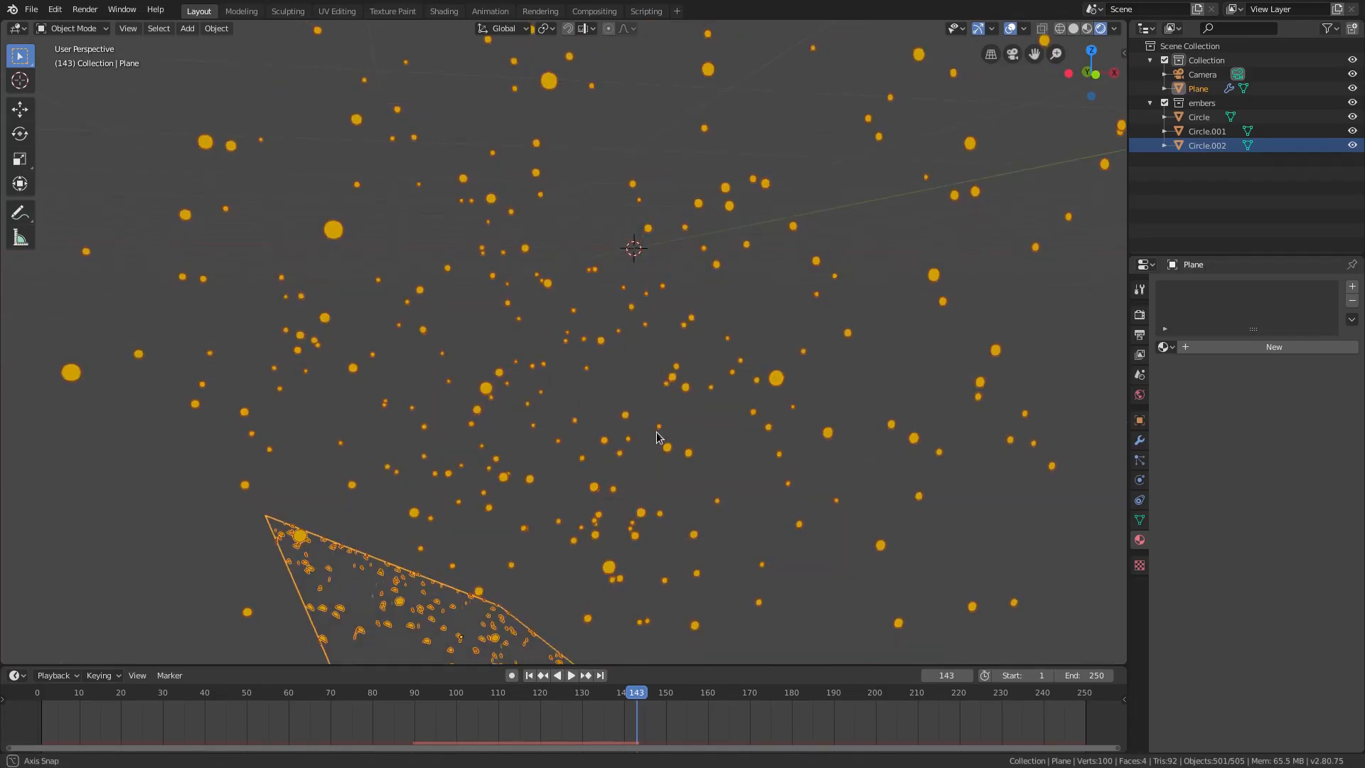
click(1137, 462)
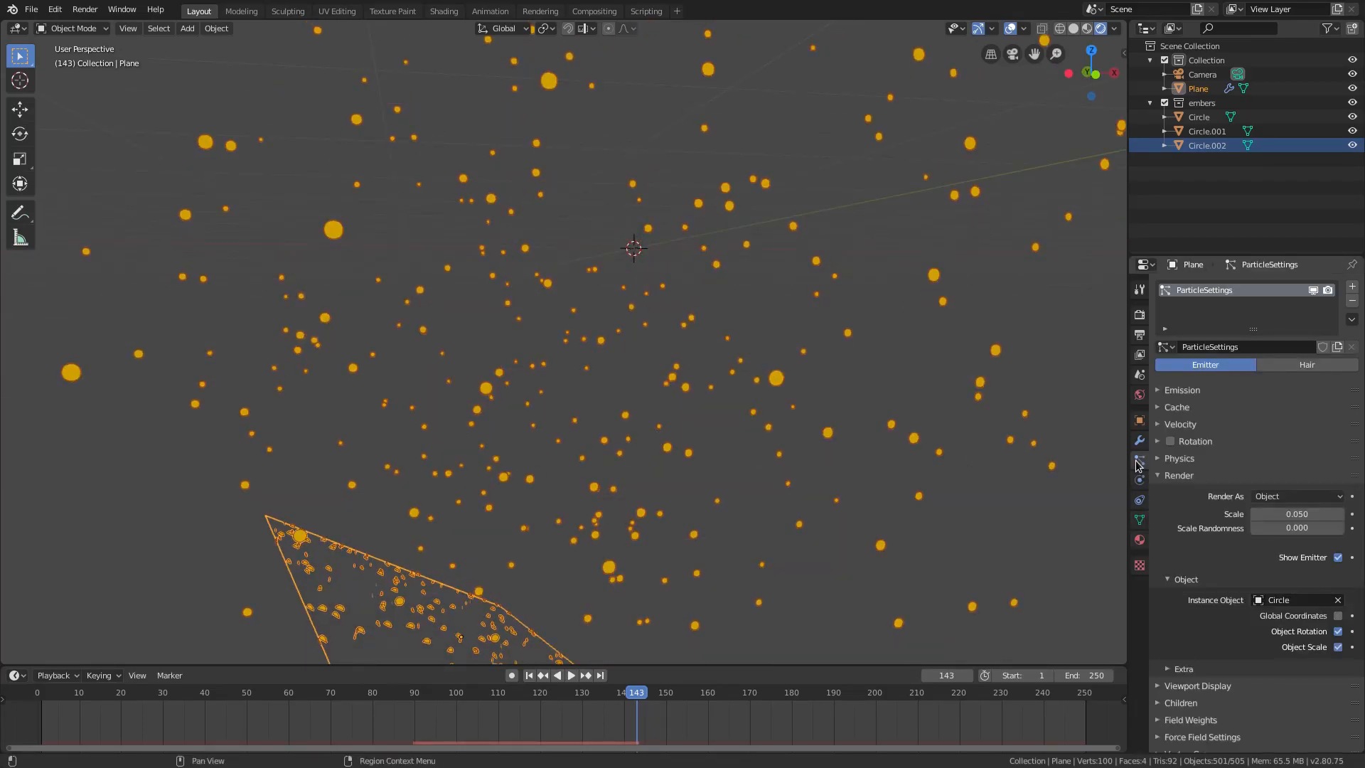
click(1277, 498)
click(1263, 592)
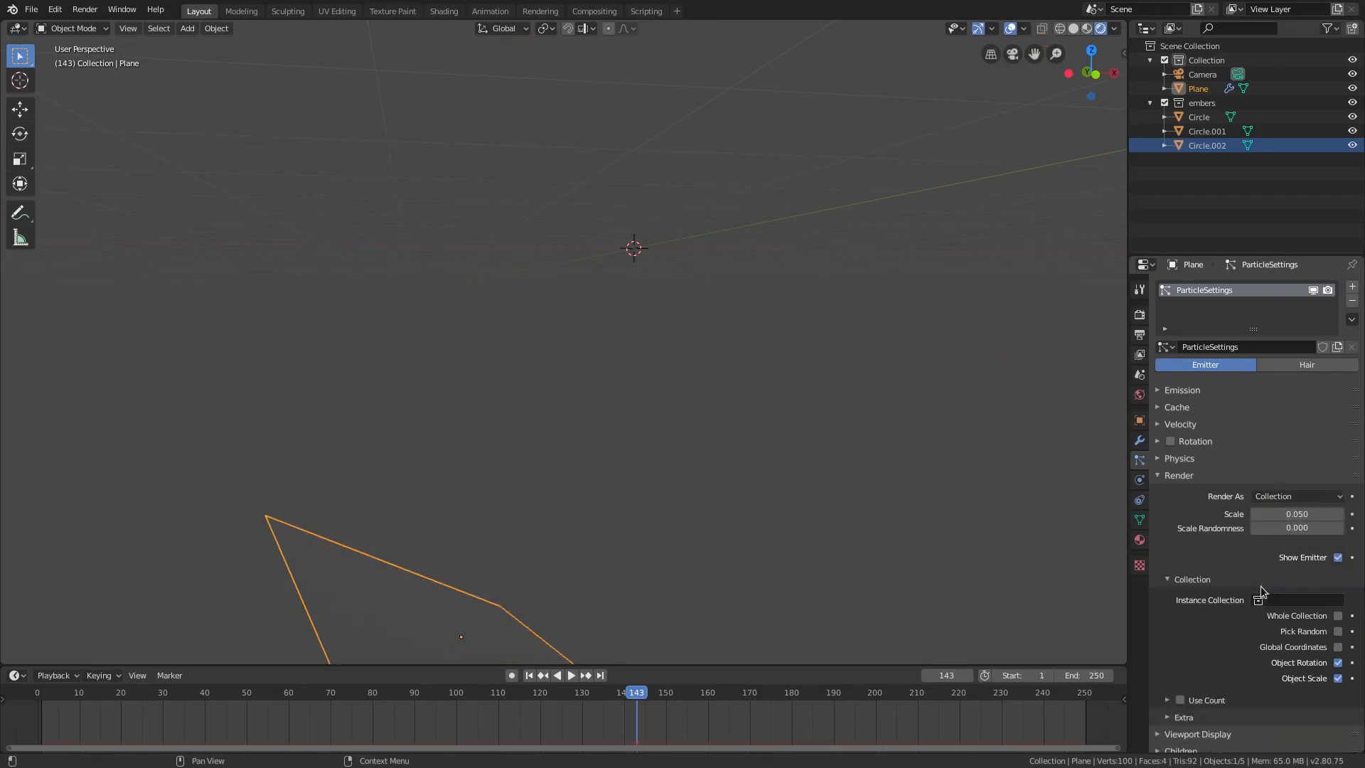
Assign the embers collection as the instance collection for the emitter plane's particles
click(1280, 600)
click(1235, 635)
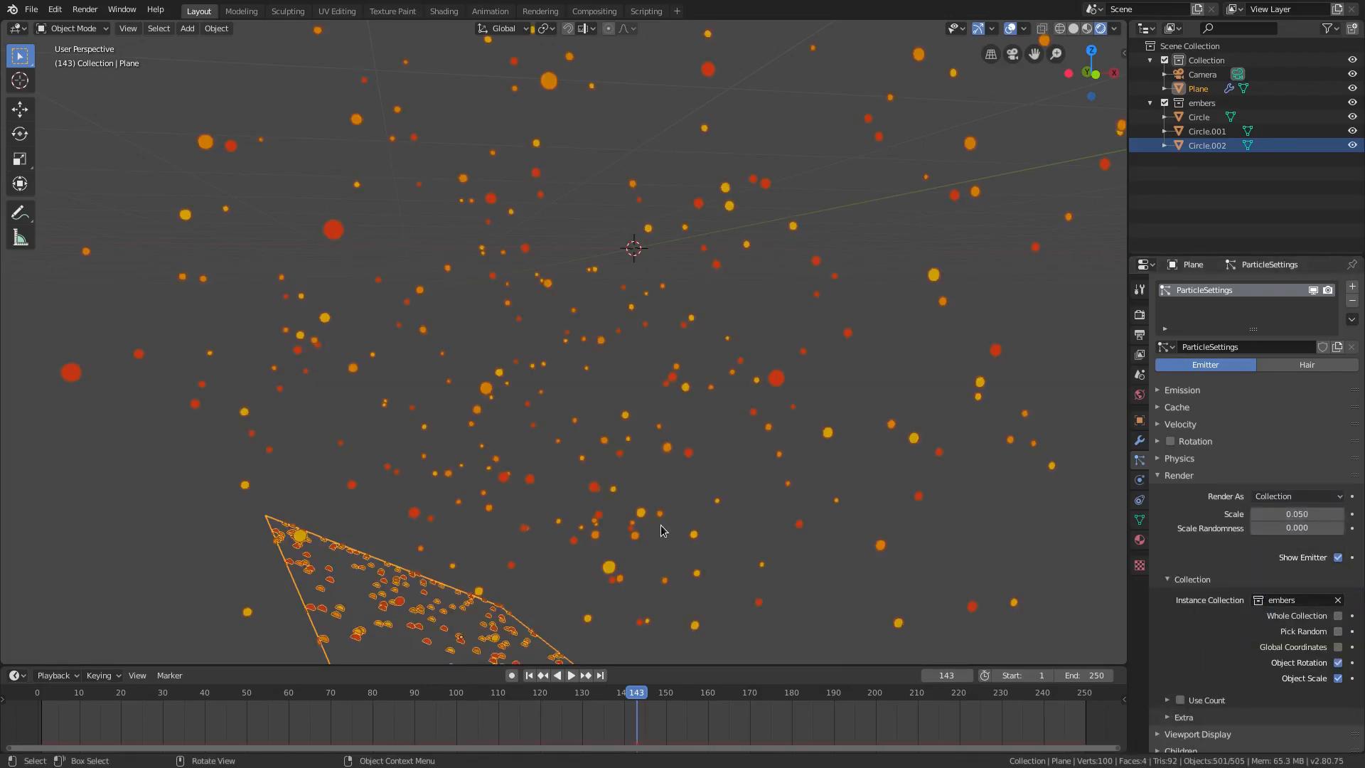
scroll(616, 422, up, 1)
scroll(855, 540, down, 5)
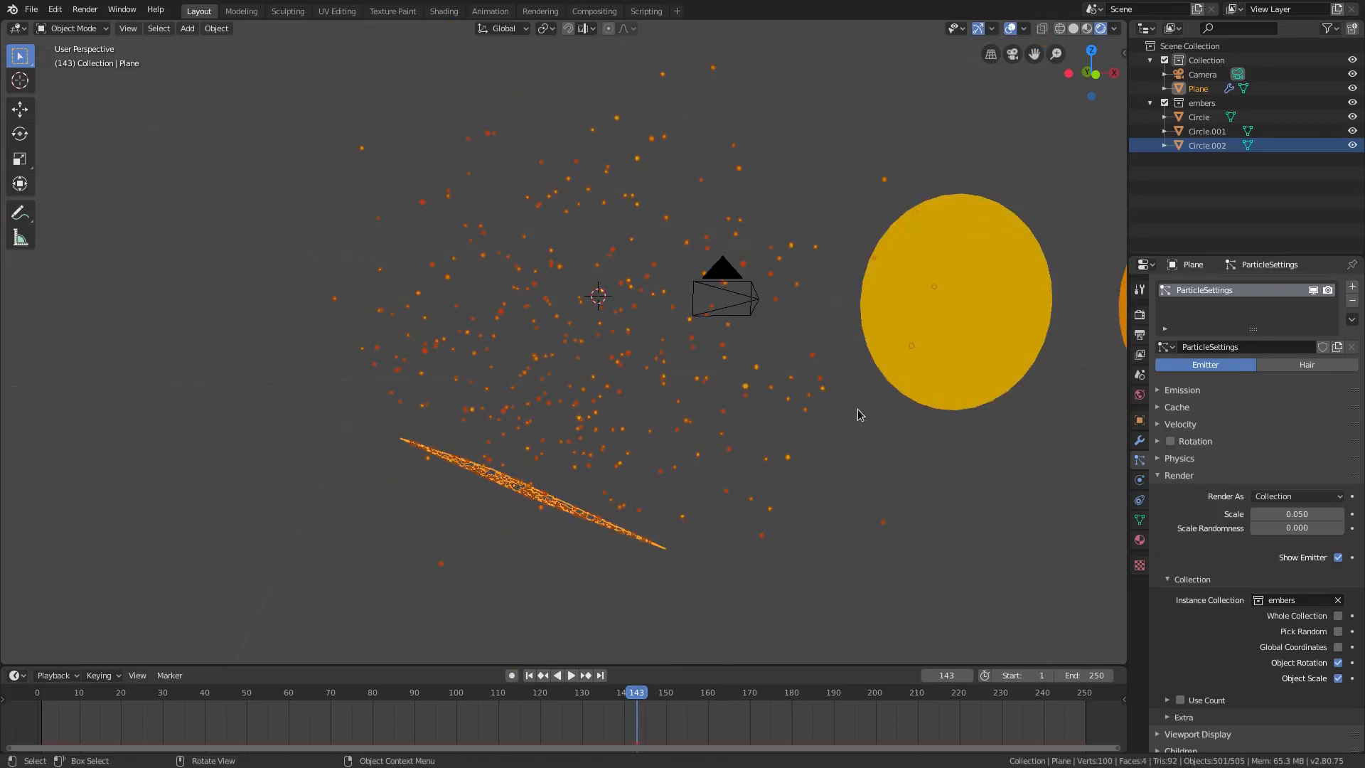
Set the emission strength of the first circle's yellow material to 3
click(927, 379)
click(1140, 540)
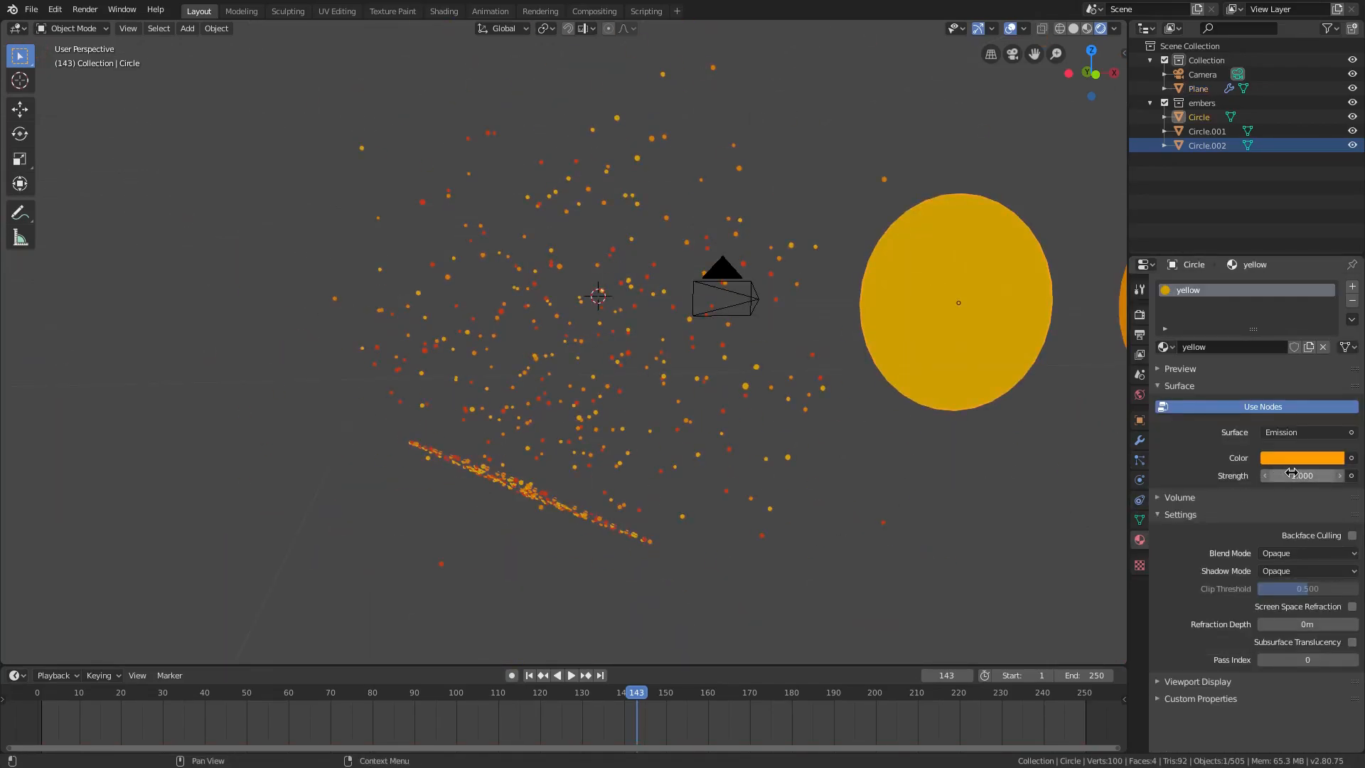
click(1291, 473)
text(3)
key(Return)
Set the emission strength of the orange and red circles' materials to 3
scroll(902, 433, down, 2)
click(1002, 340)
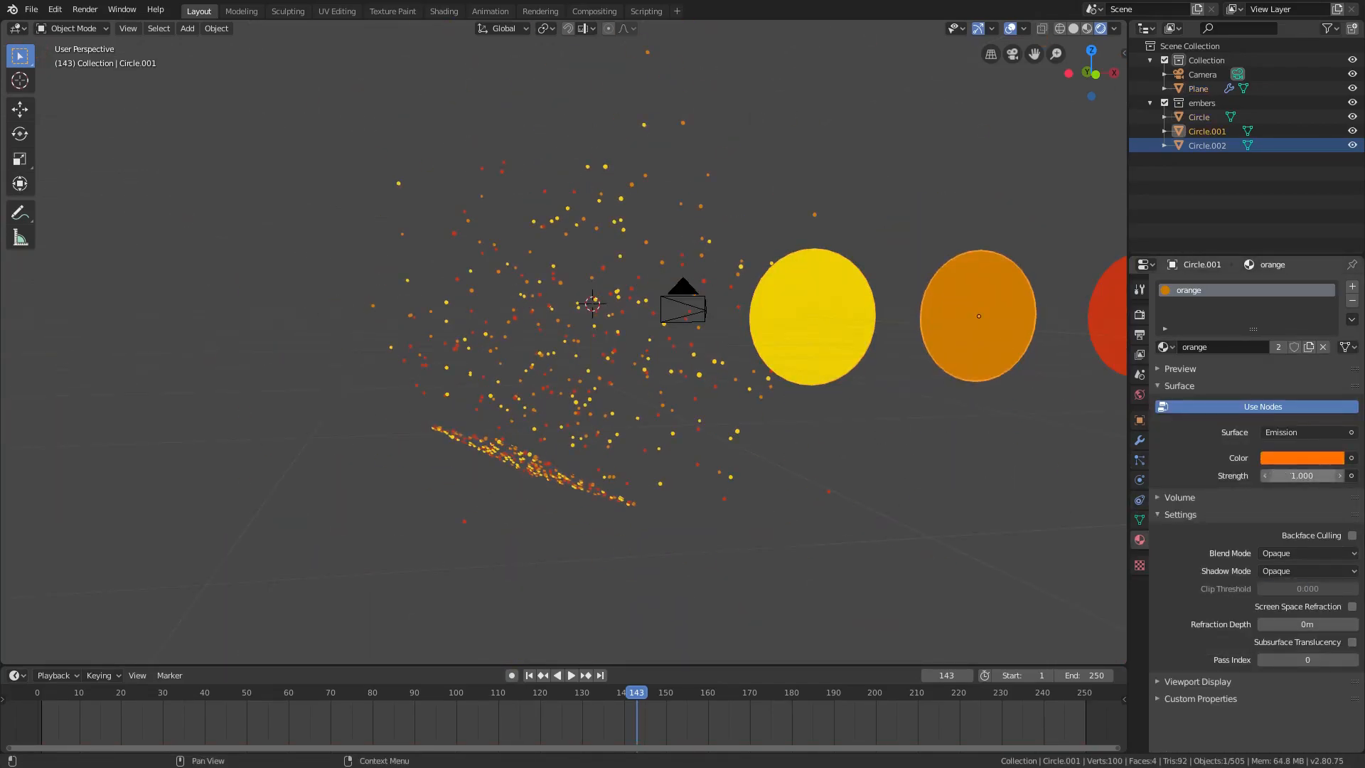
key(Return)
click(1110, 347)
click(1303, 473)
text(3)
key(Return)
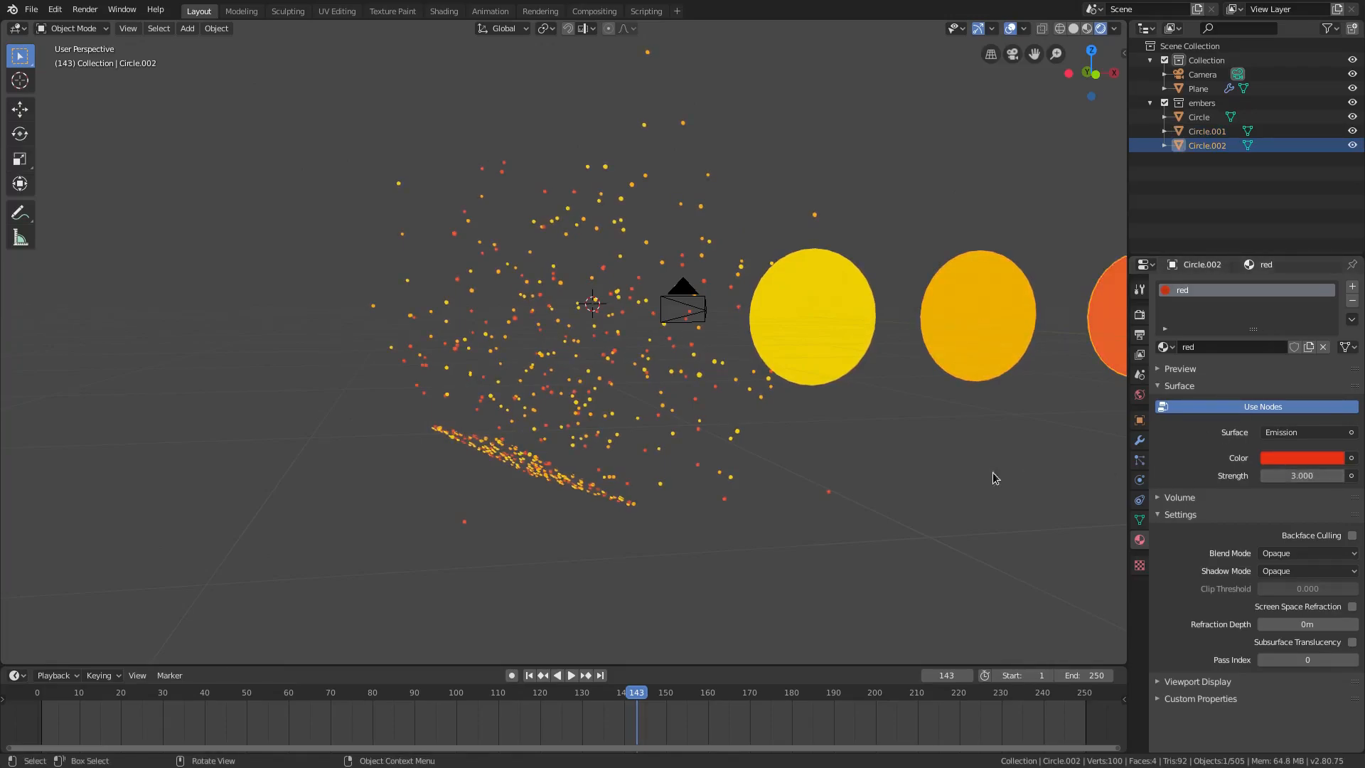
Inspect the brightened particles and play the animation from the first frame through the camera
scroll(952, 471, down, 2)
scroll(753, 463, up, 6)
scroll(757, 460, down, 3)
scroll(739, 429, up, 6)
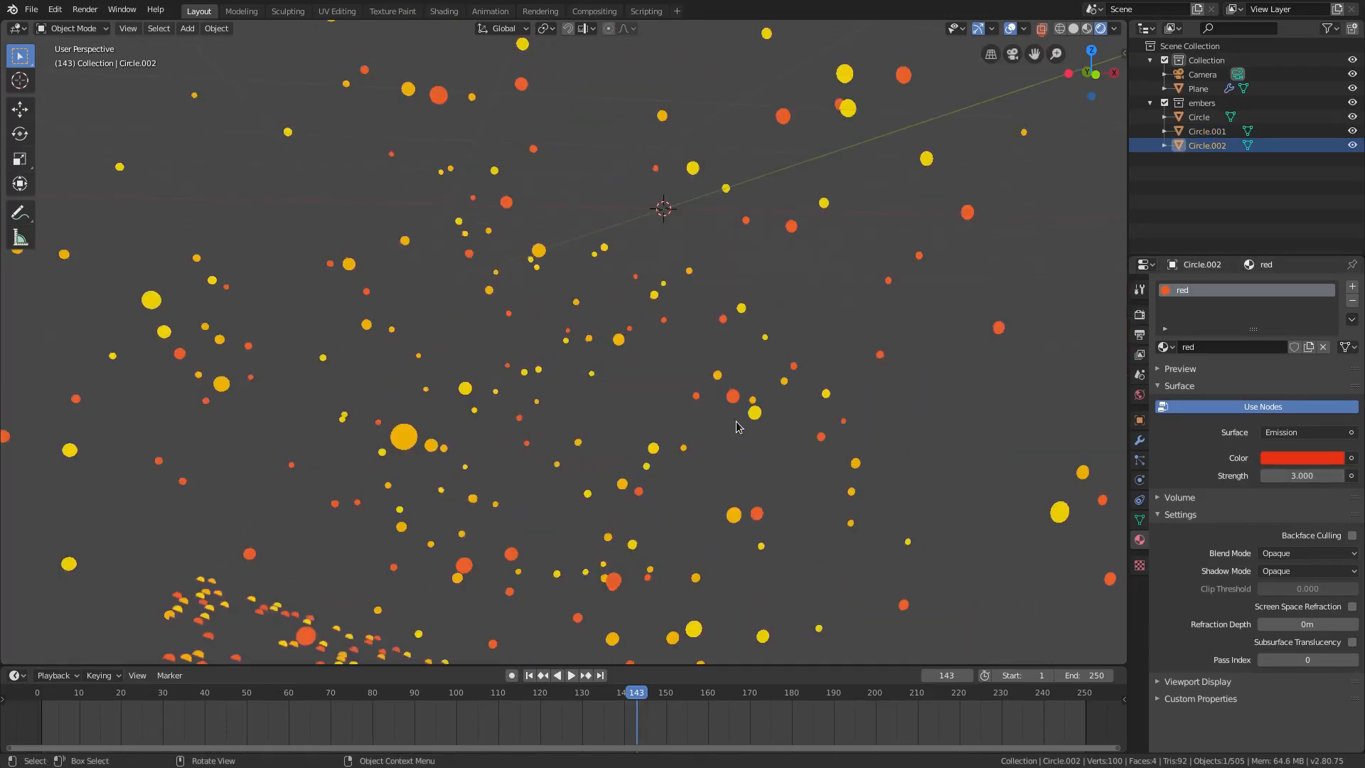
key(KP_0)
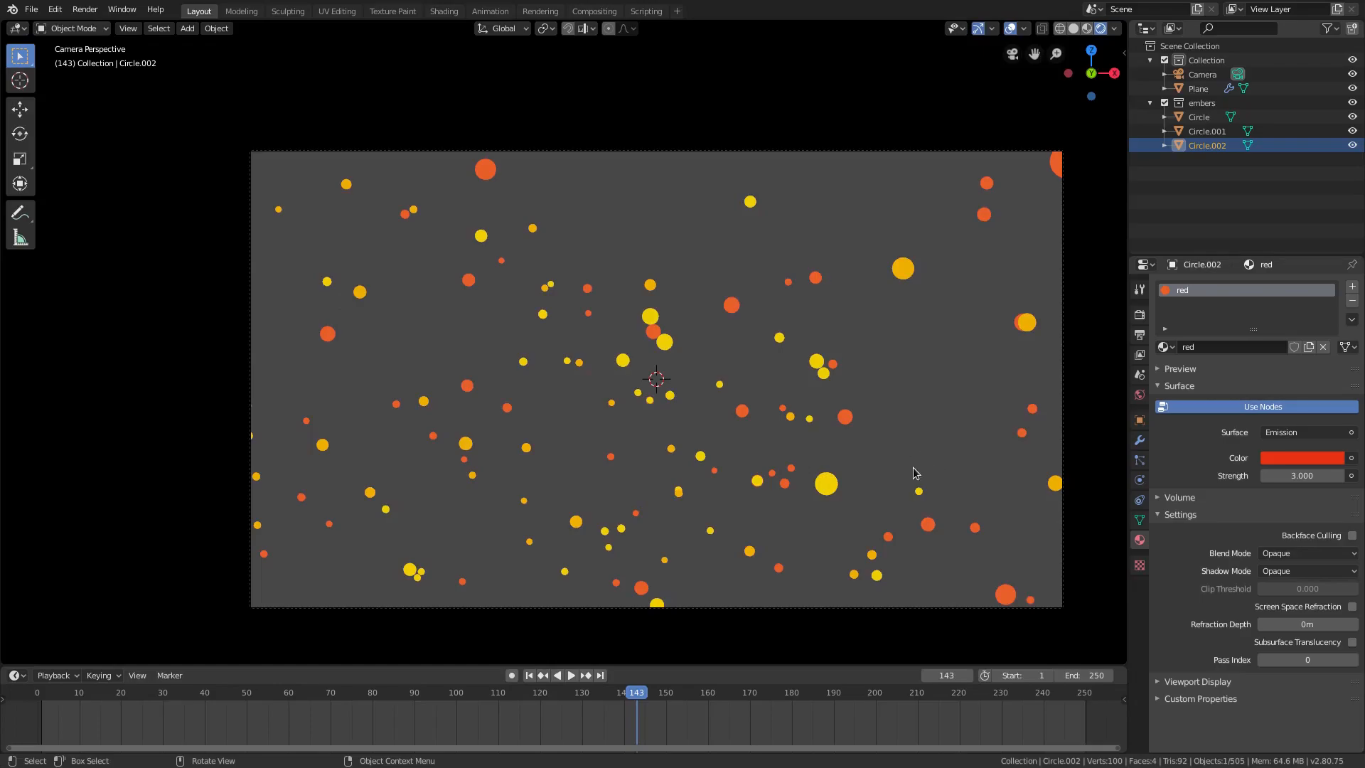
click(529, 675)
click(571, 676)
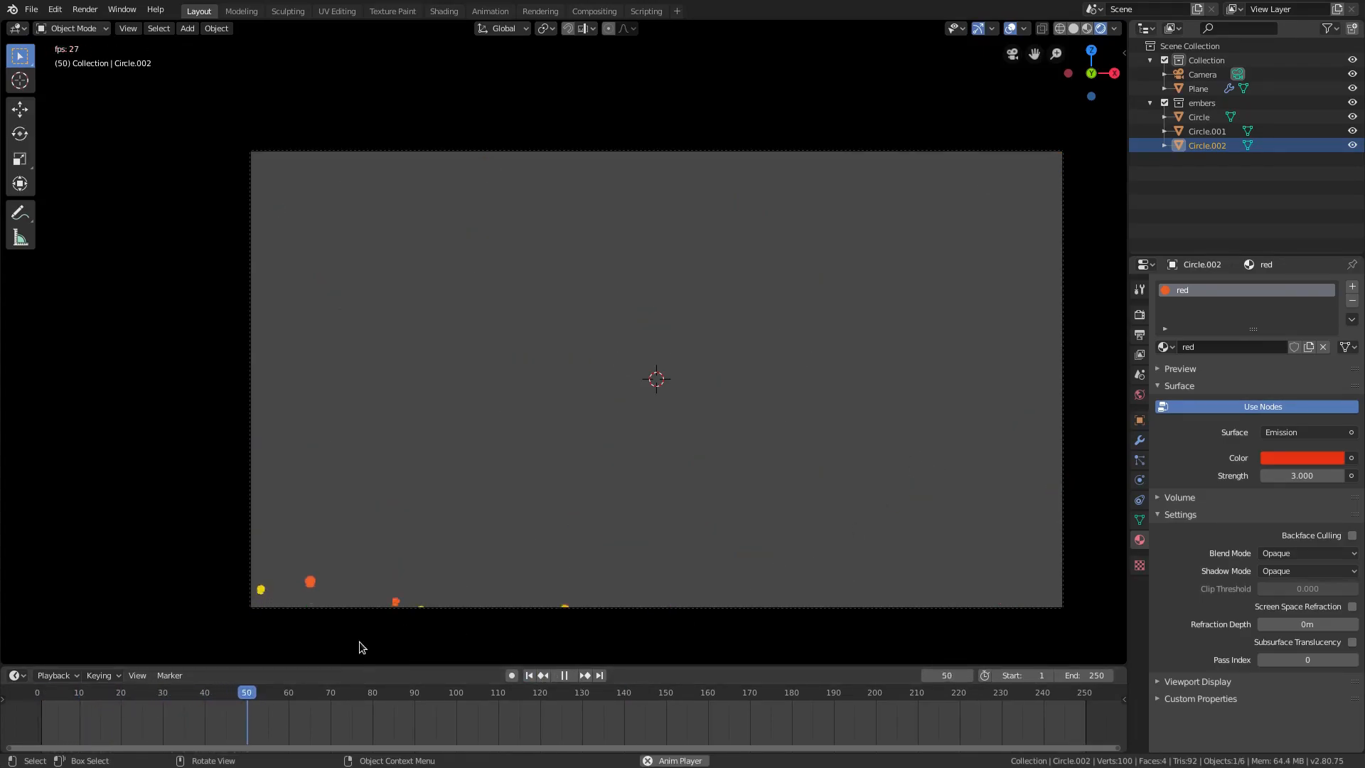
click(566, 675)
Select the emitter plane and move it about -0.74 m in X and 1.96 m in Z in camera view
scroll(475, 519, down, 1)
key(KP_0)
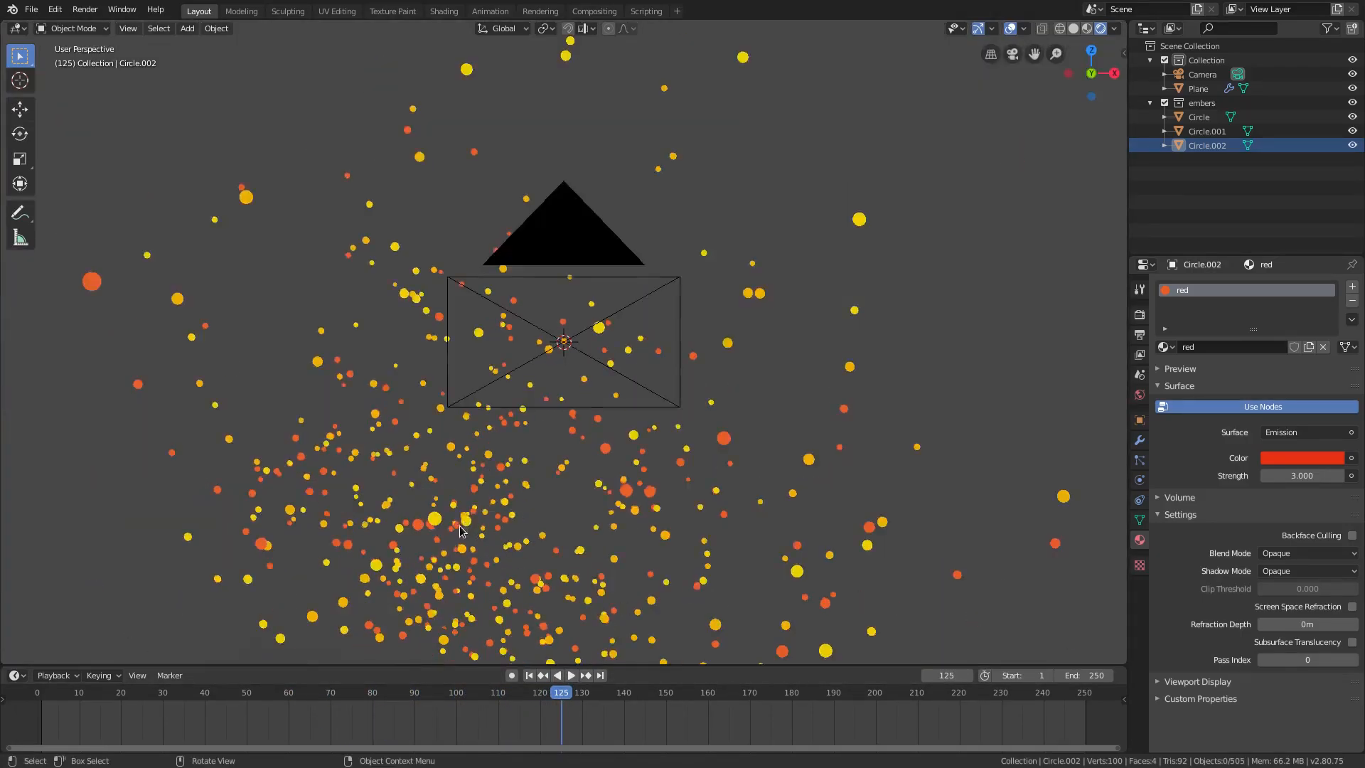
click(466, 495)
key(KP_0)
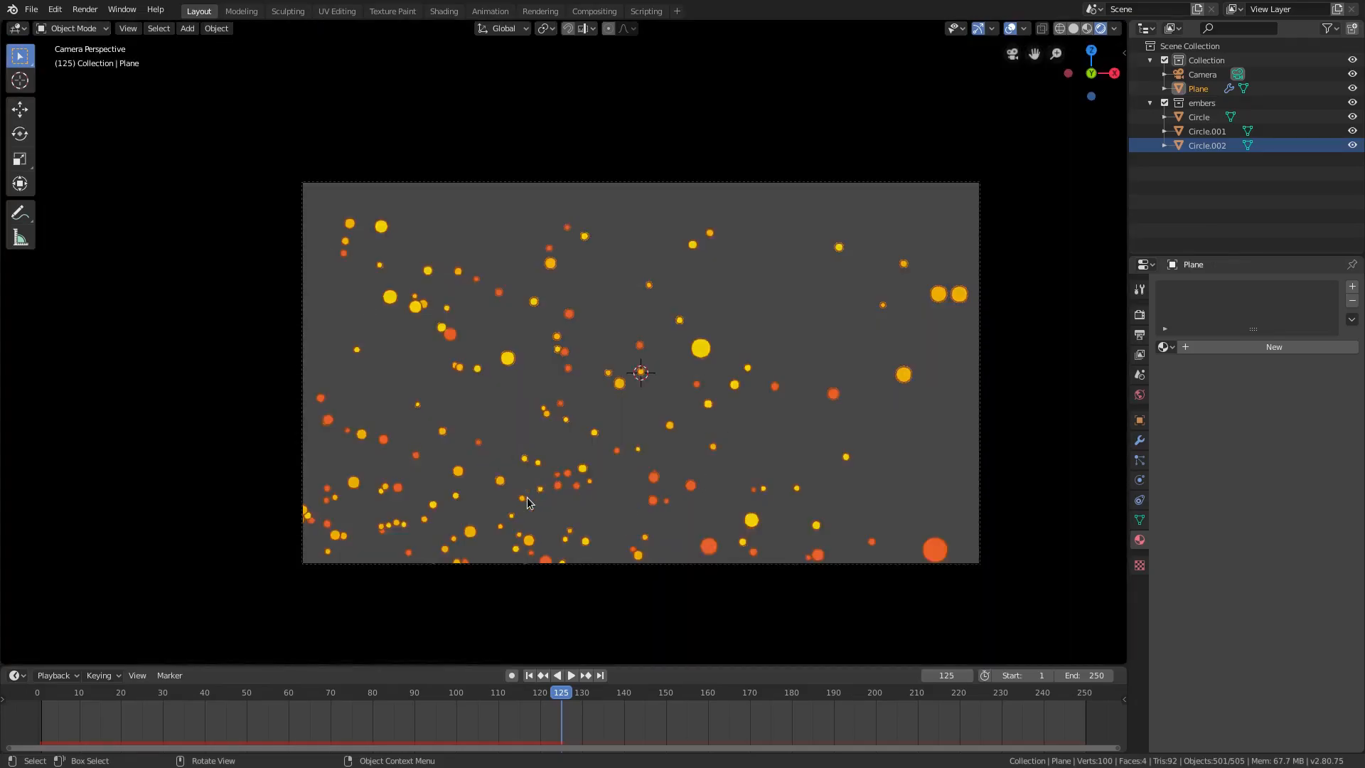
key(g)
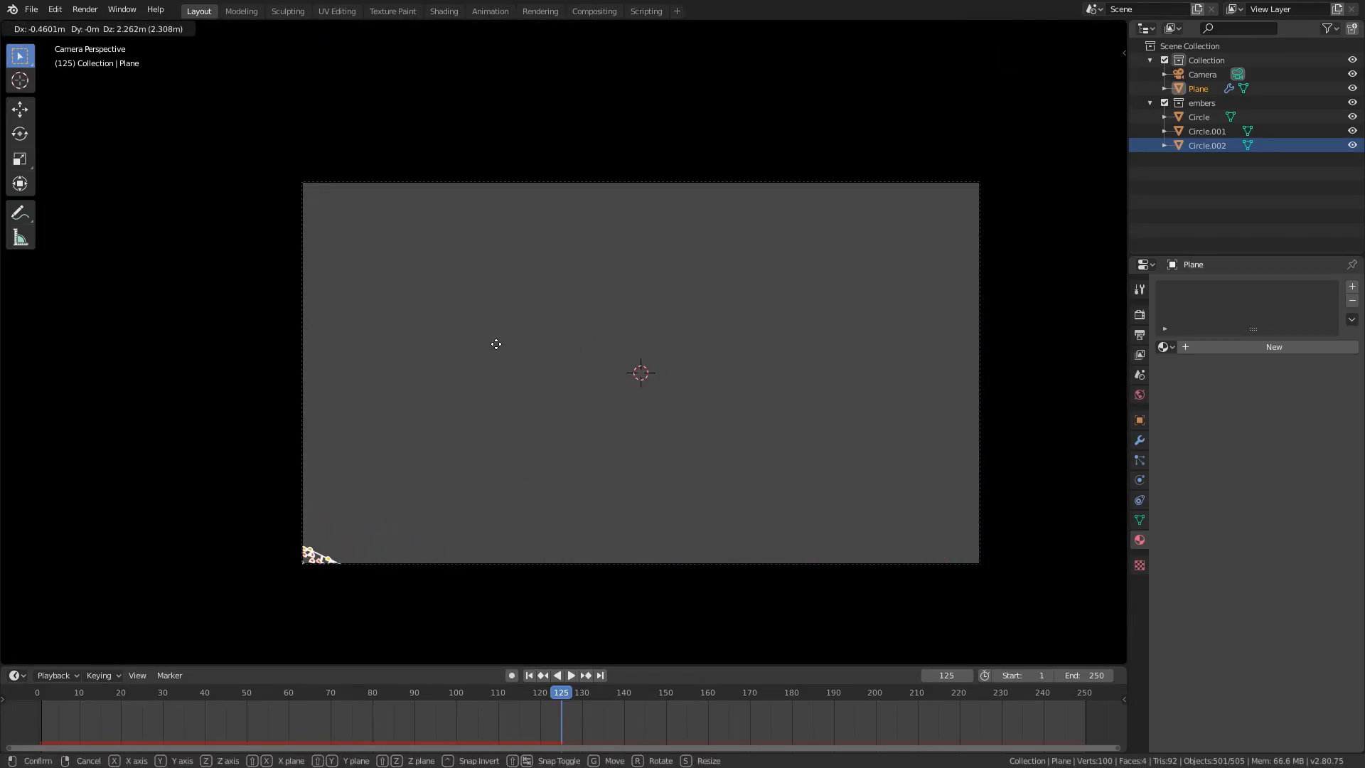
click(471, 373)
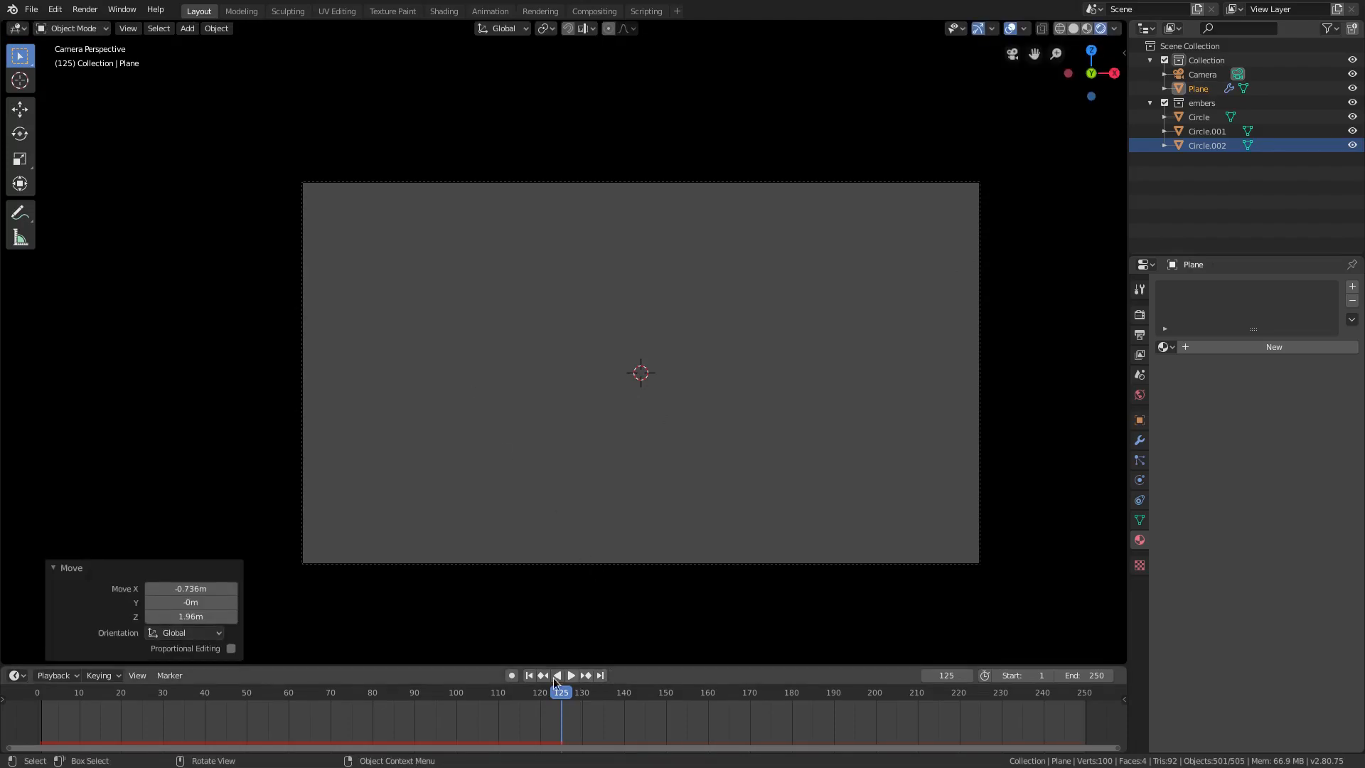
Play the animation from the first frame in camera view to check how the embers fill the frame
click(528, 675)
click(571, 676)
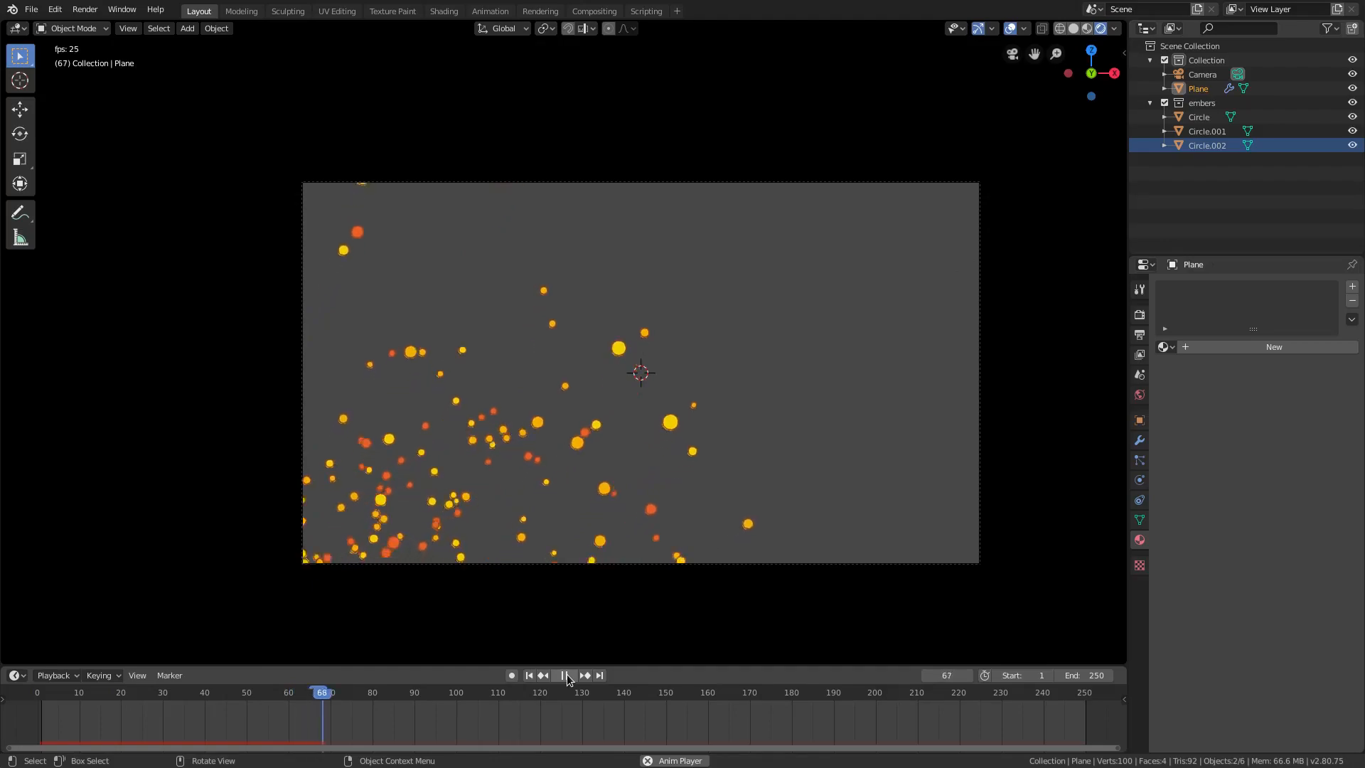
click(567, 676)
scroll(746, 355, up, 2)
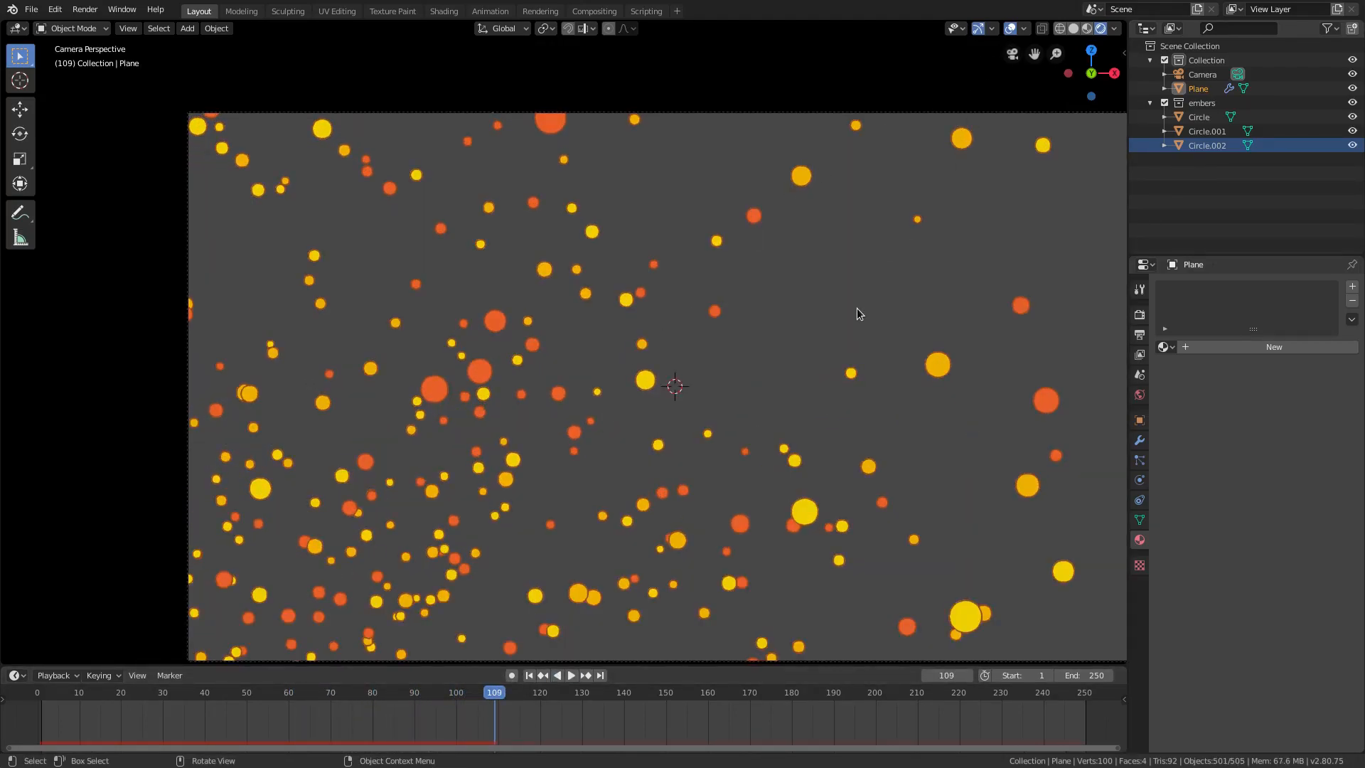
scroll(858, 313, down, 1)
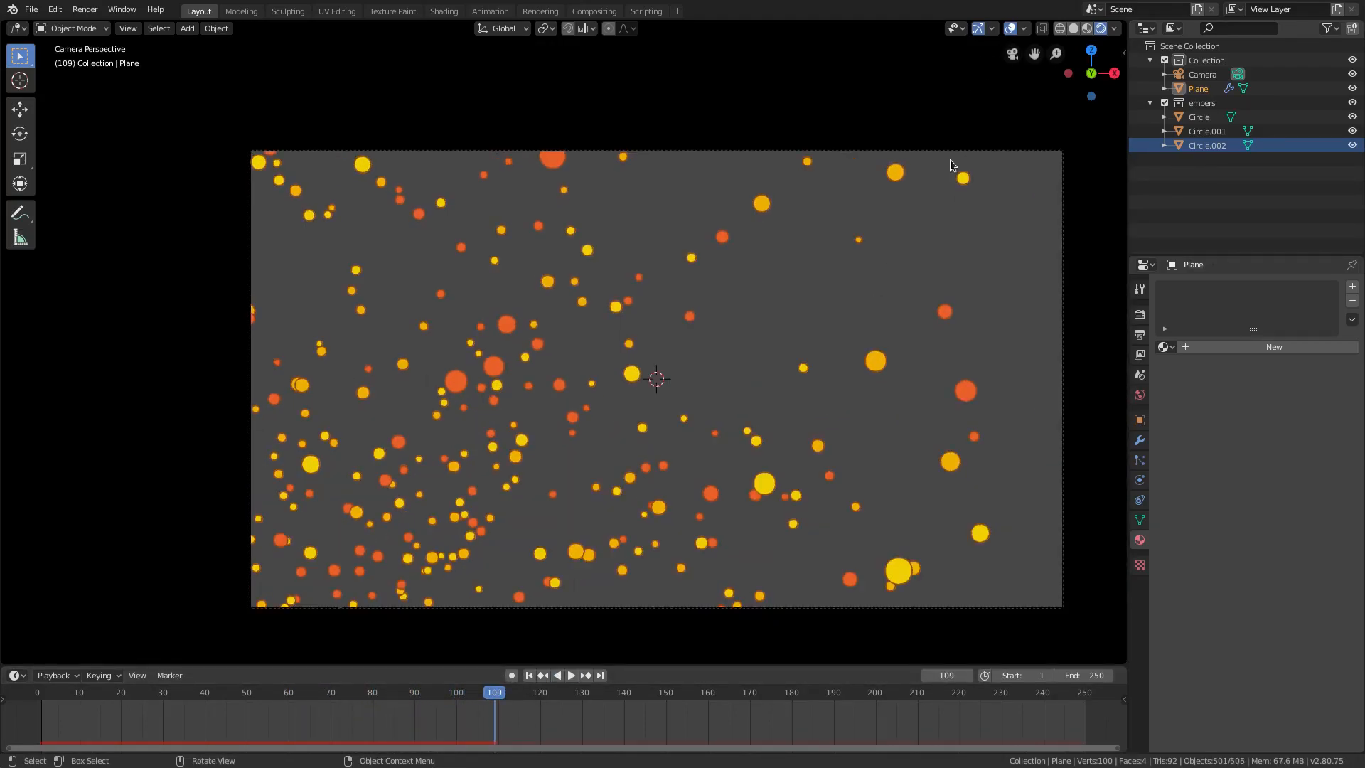
Hide the viewport overlays and set the world background color to black
click(1012, 29)
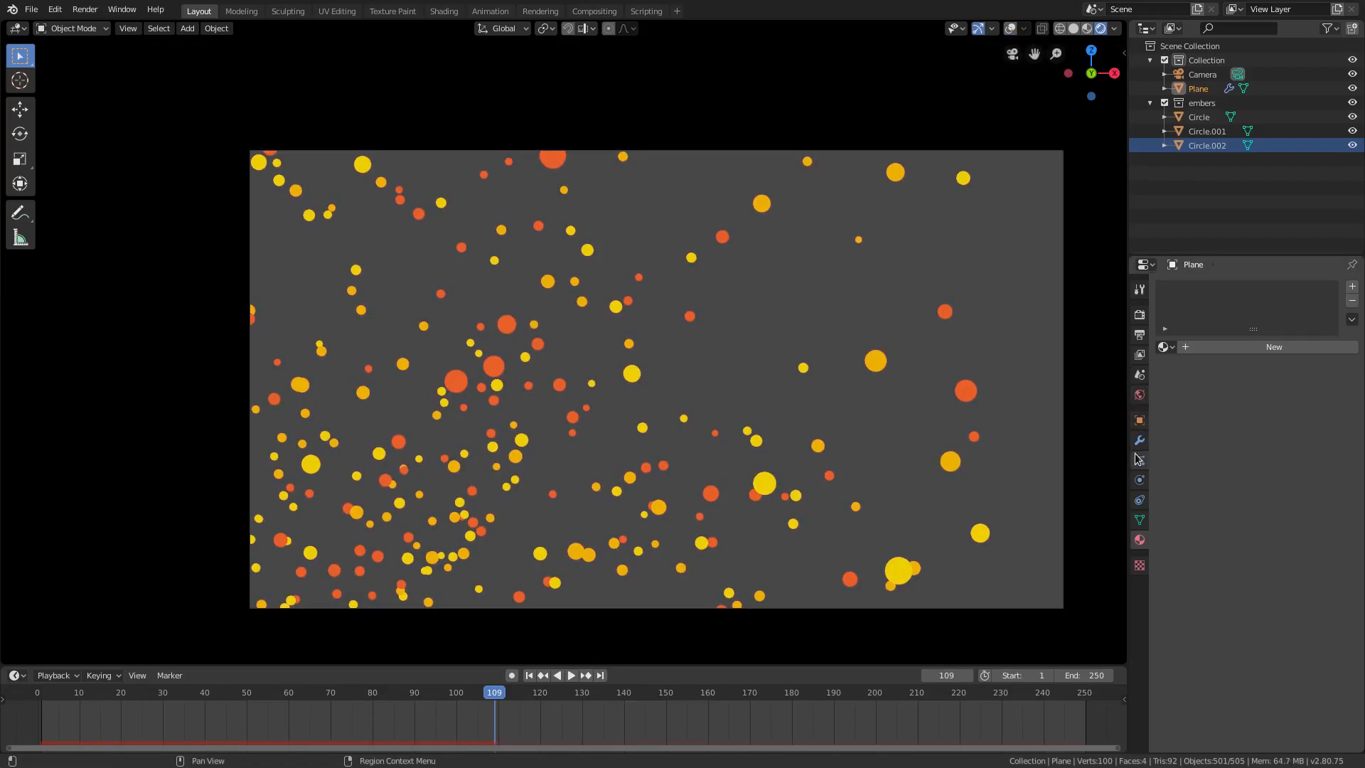
click(1141, 395)
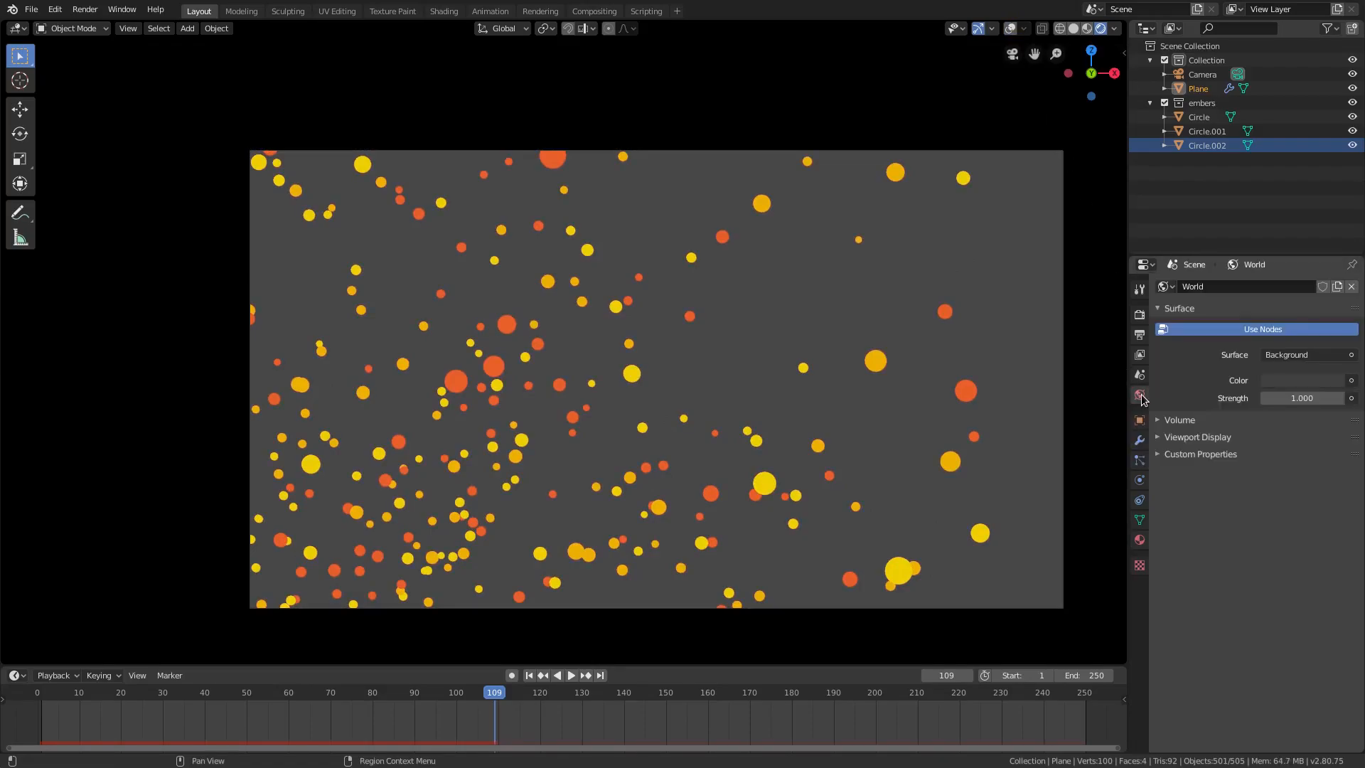
click(1306, 381)
drag(1334, 285, 1334, 312)
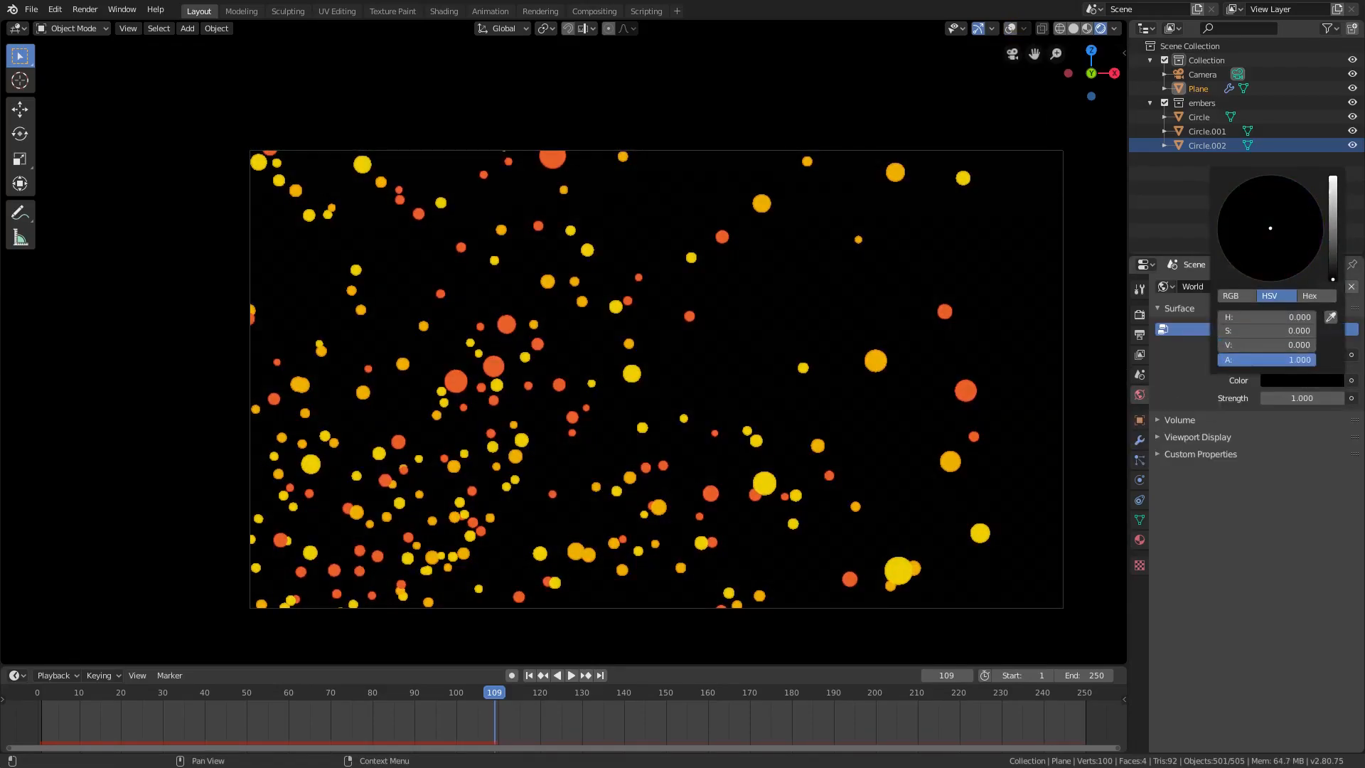
Set the emitter plane's particle render scale to 0.040 and the scale randomness to 0.769
click(1140, 461)
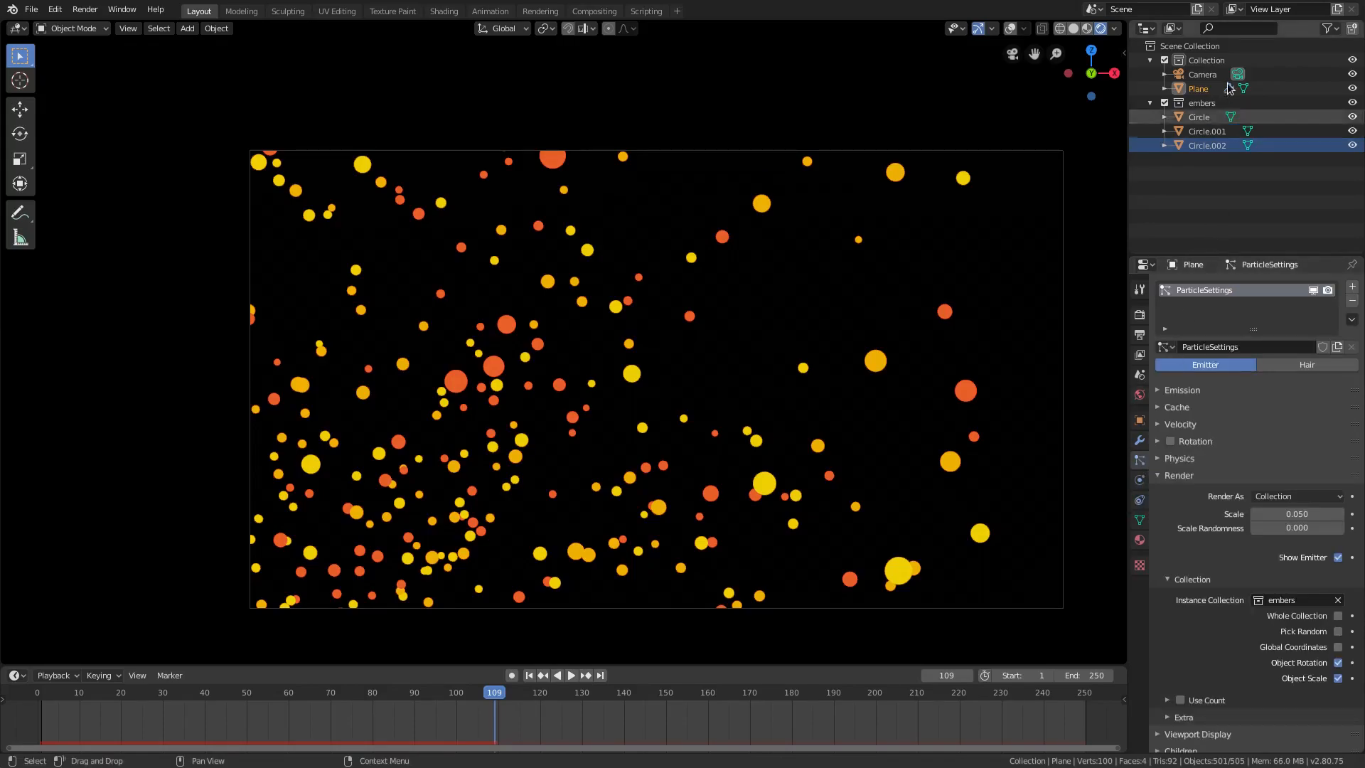
click(1198, 89)
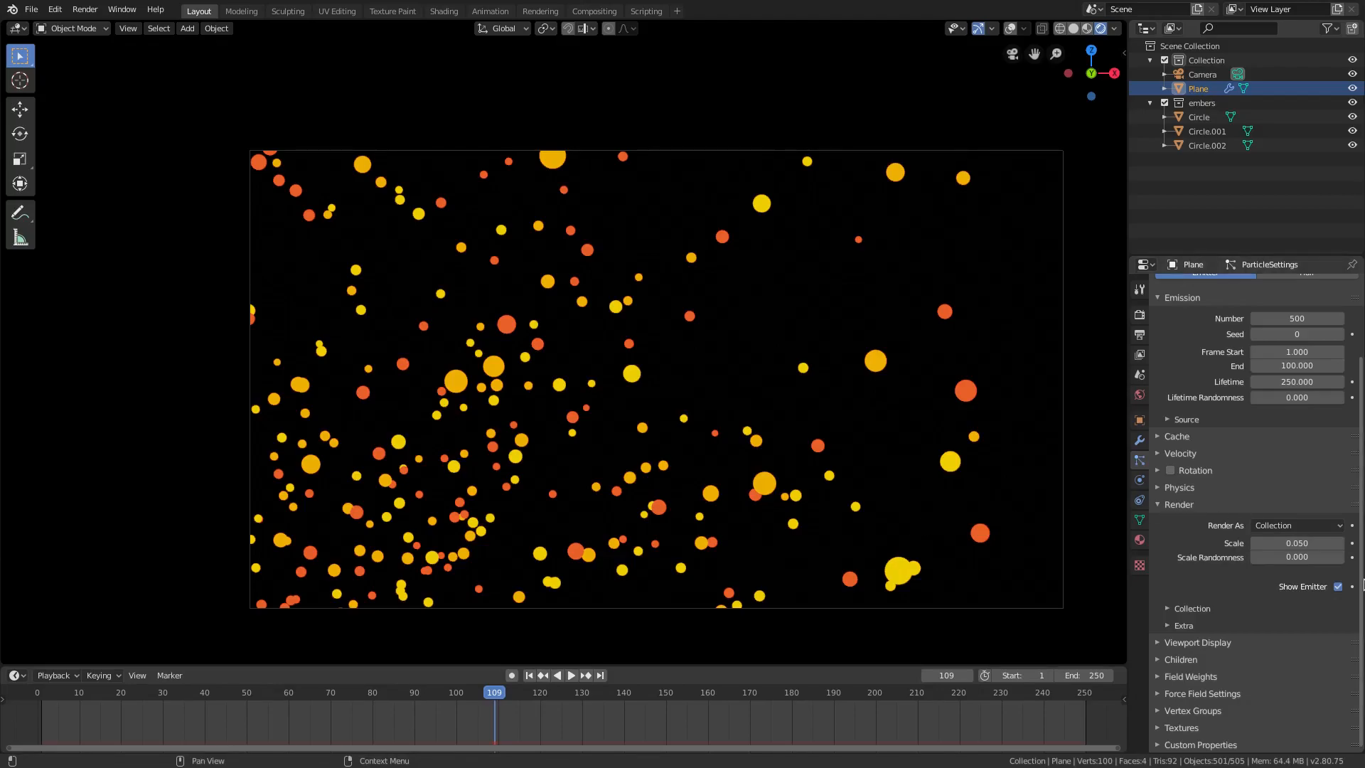
drag(1273, 562, 1310, 544)
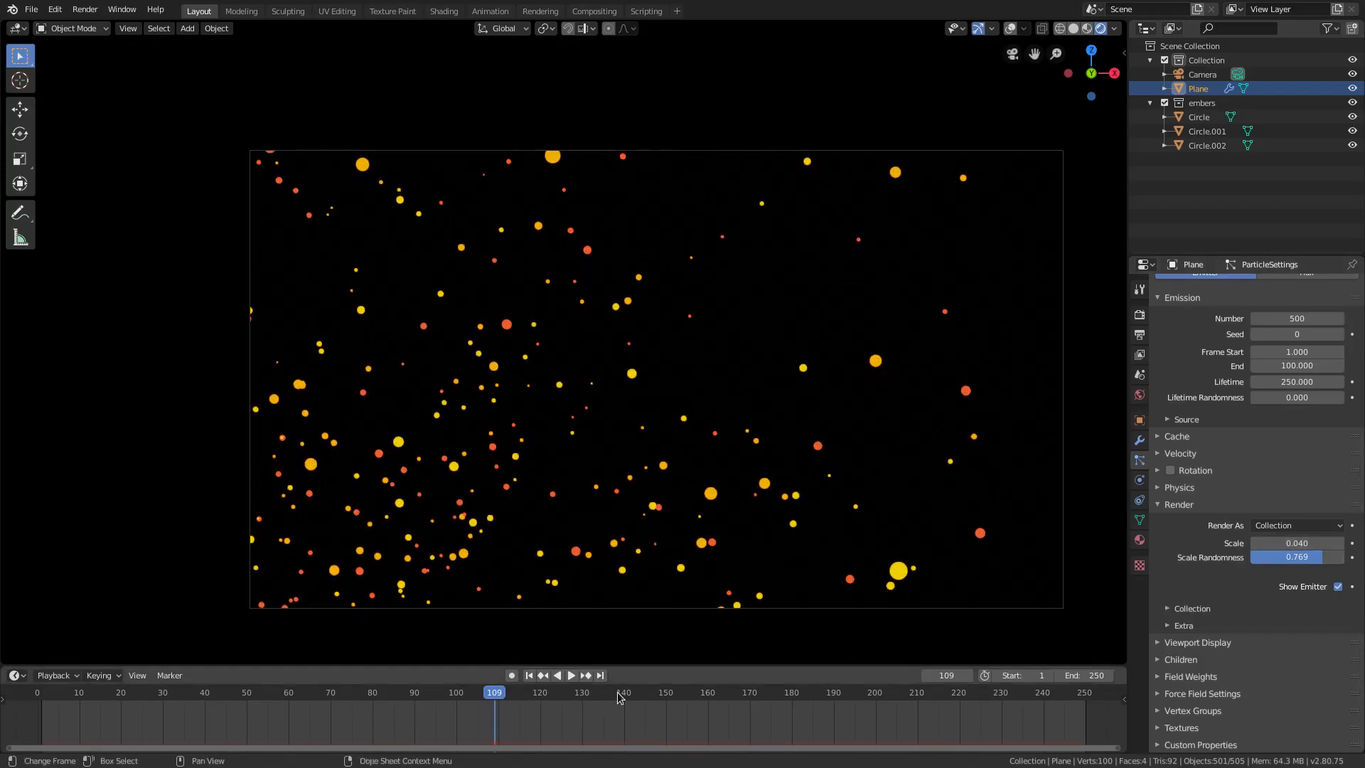
Enable Bloom in the Eevee render settings and play the ember animation from the first frame
click(529, 677)
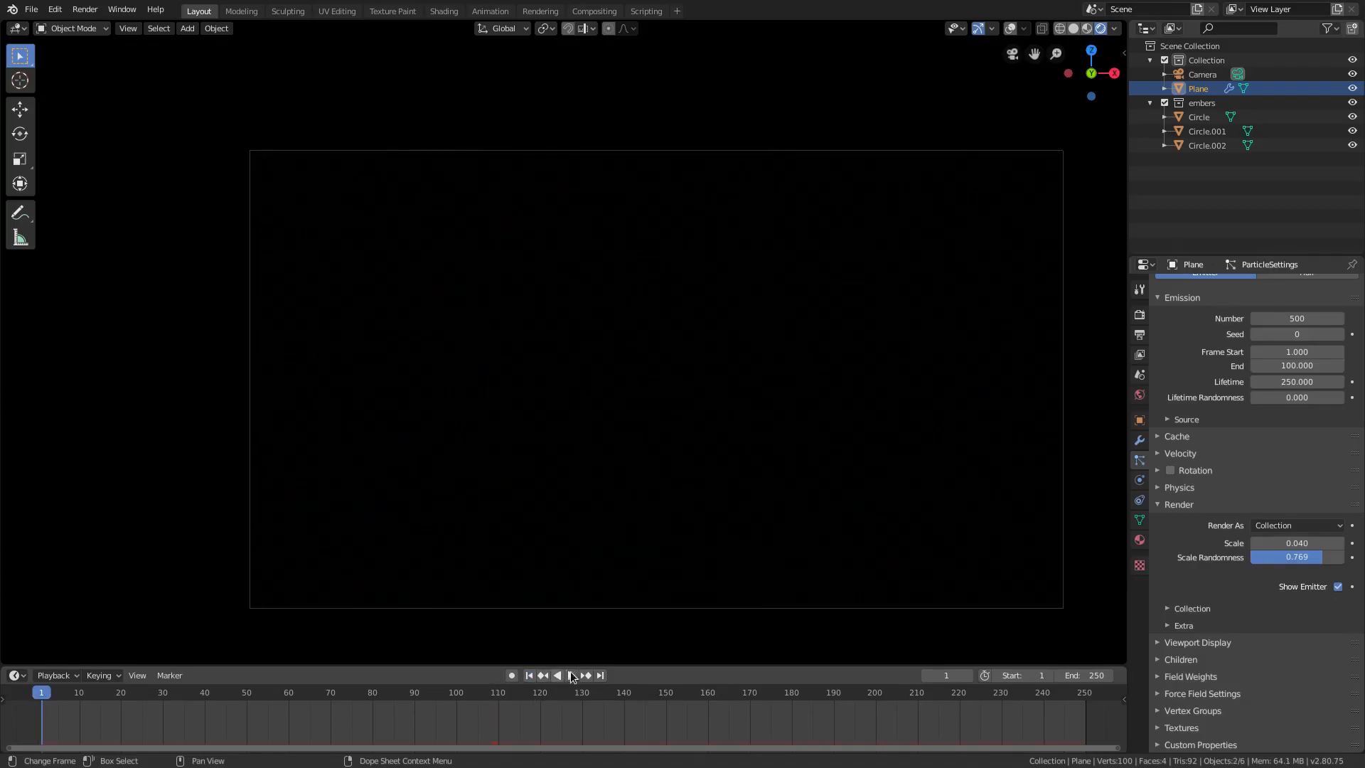
click(1140, 316)
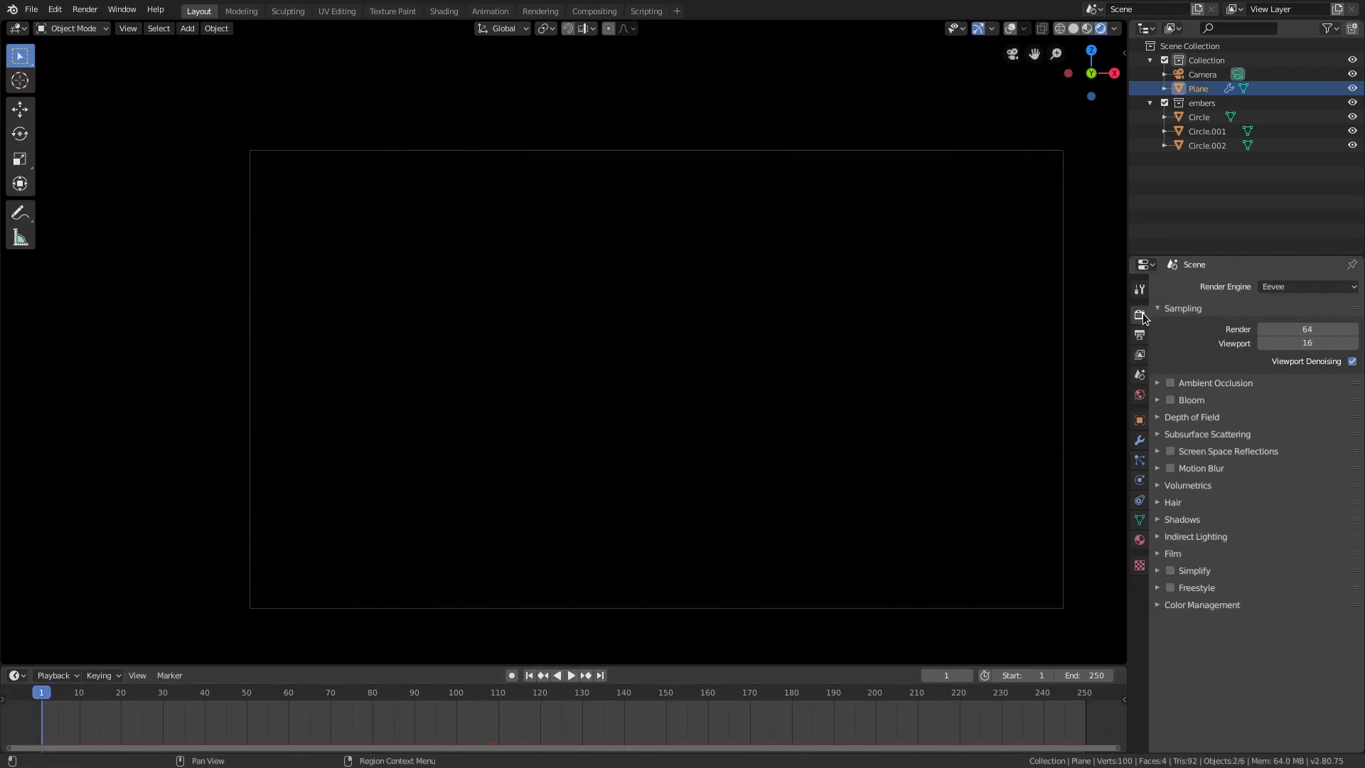
click(1161, 401)
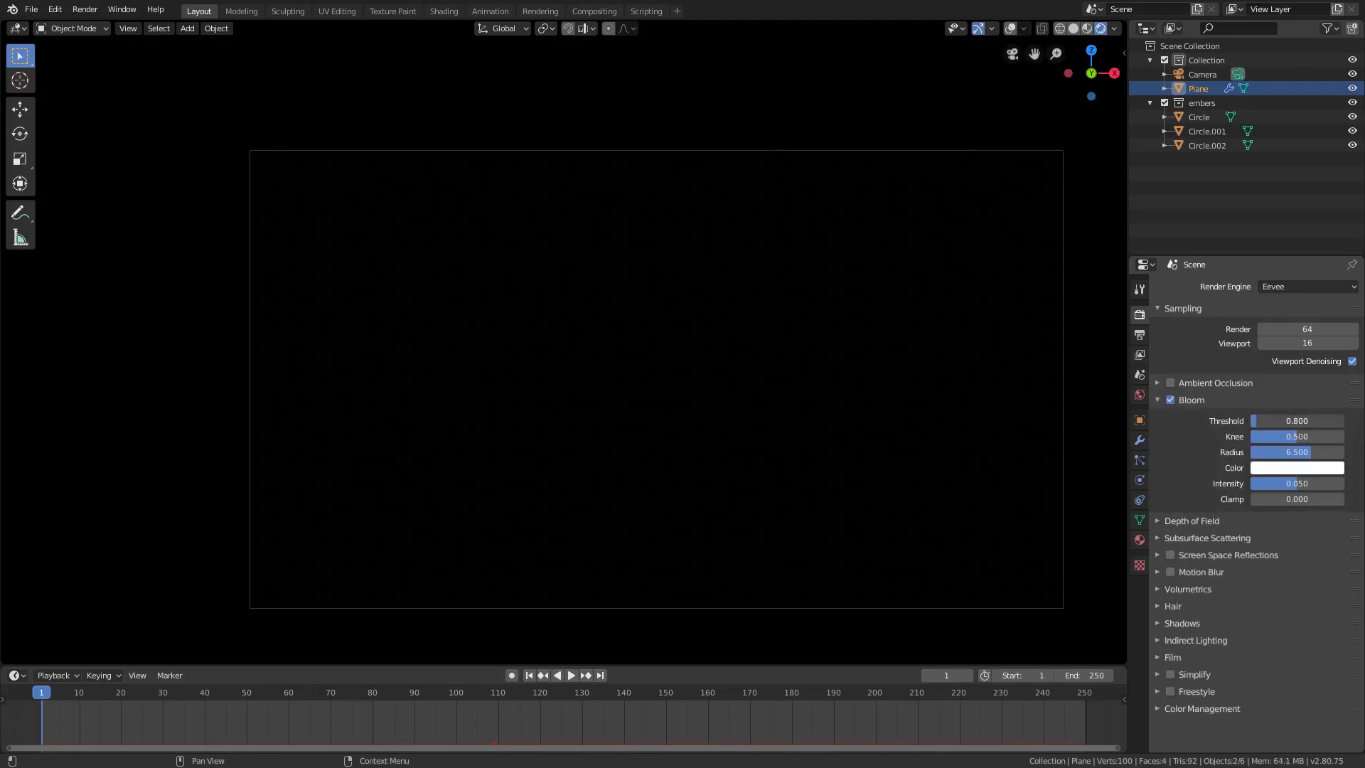
click(571, 676)
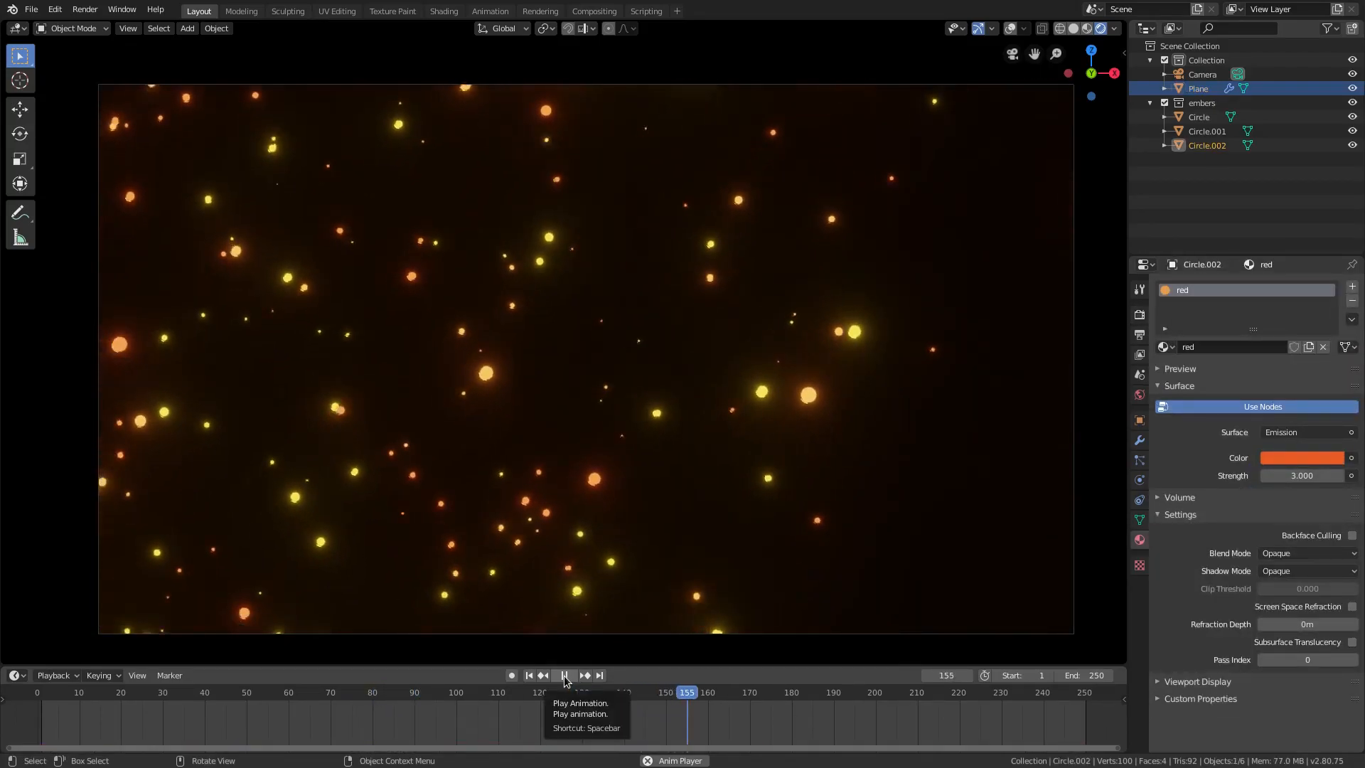
click(566, 676)
Switch the viewport to solid shading with overlays shown again and select the emitter plane outside the camera view
middle_drag(498, 551, 544, 548)
click(1074, 29)
middle_drag(864, 218, 442, 452)
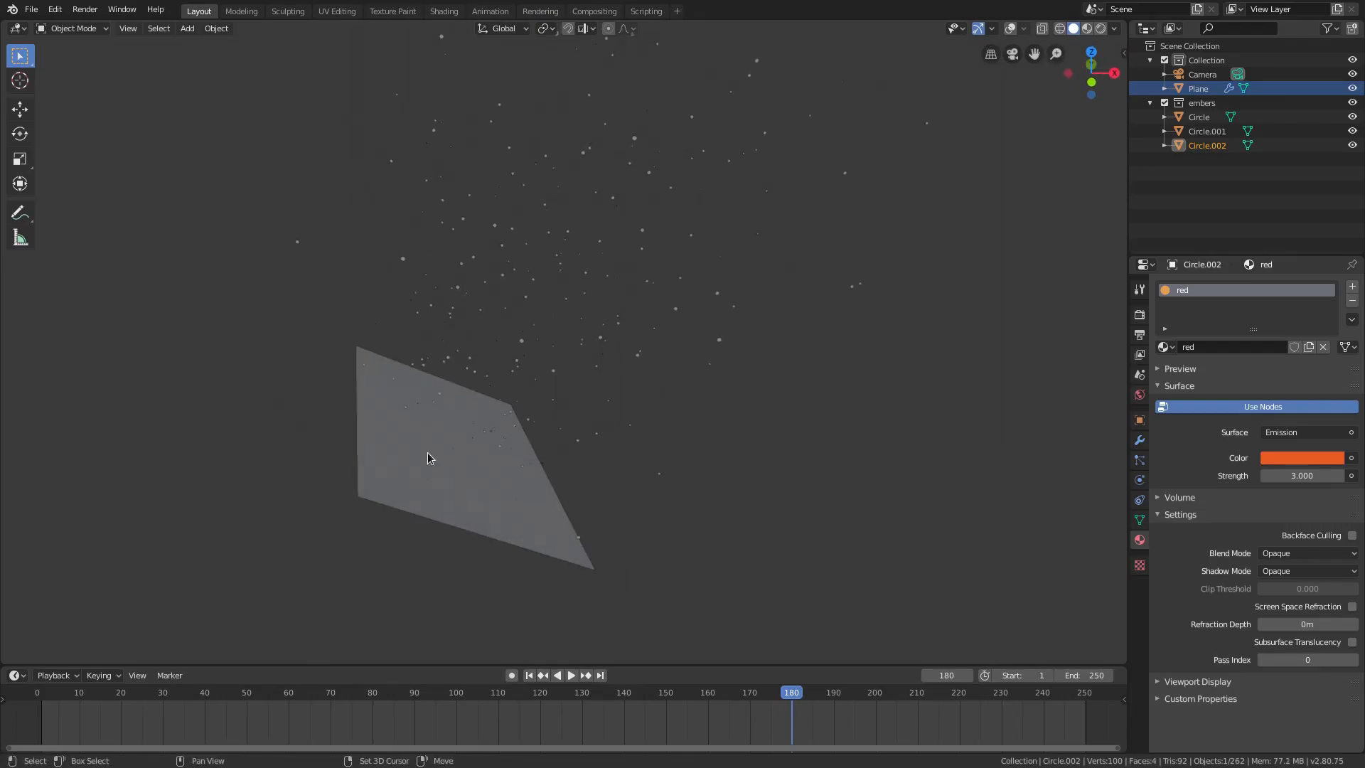
click(442, 452)
click(1009, 29)
middle_drag(619, 335, 659, 322)
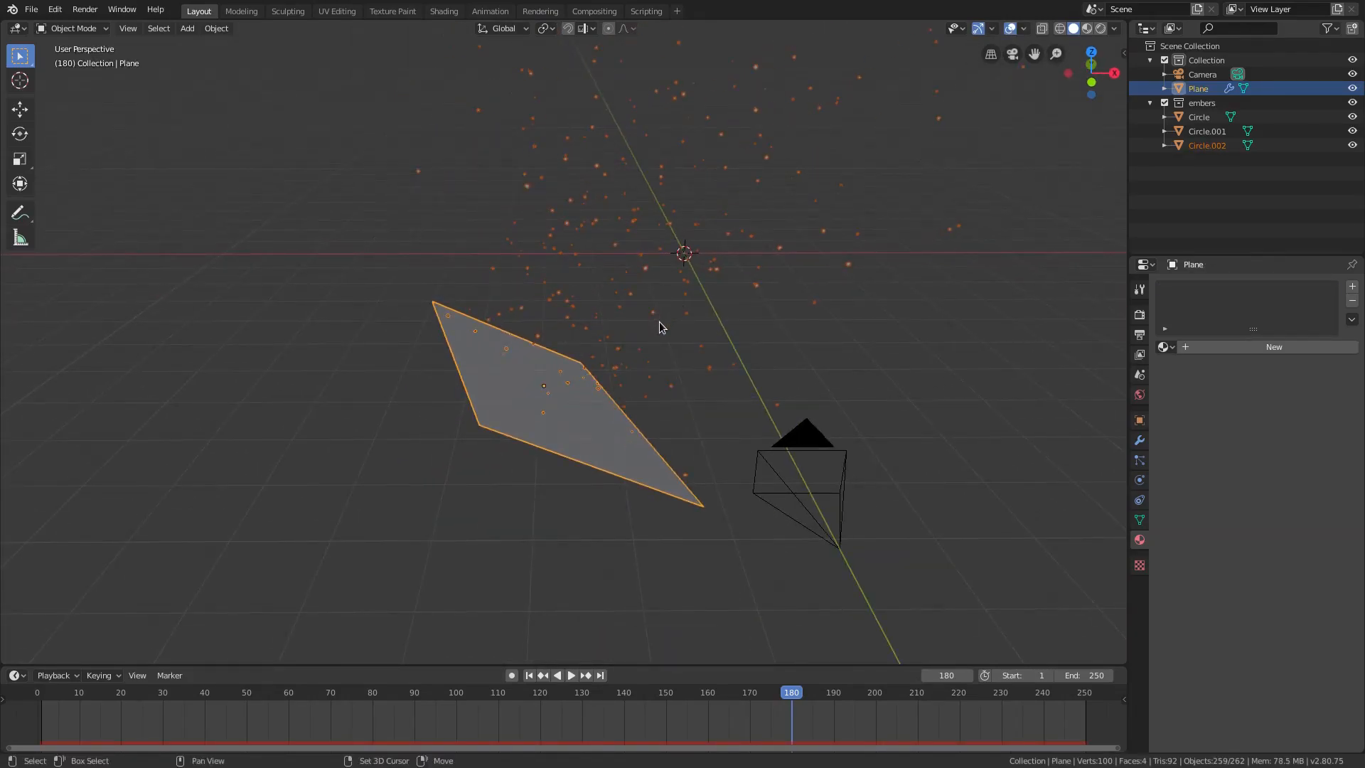
Duplicate the emitter plane with the copy about 0.38 m lower and make the copy's particle settings independent of the original
key(shift+d)
click(647, 355)
middle_drag(639, 425, 482, 422)
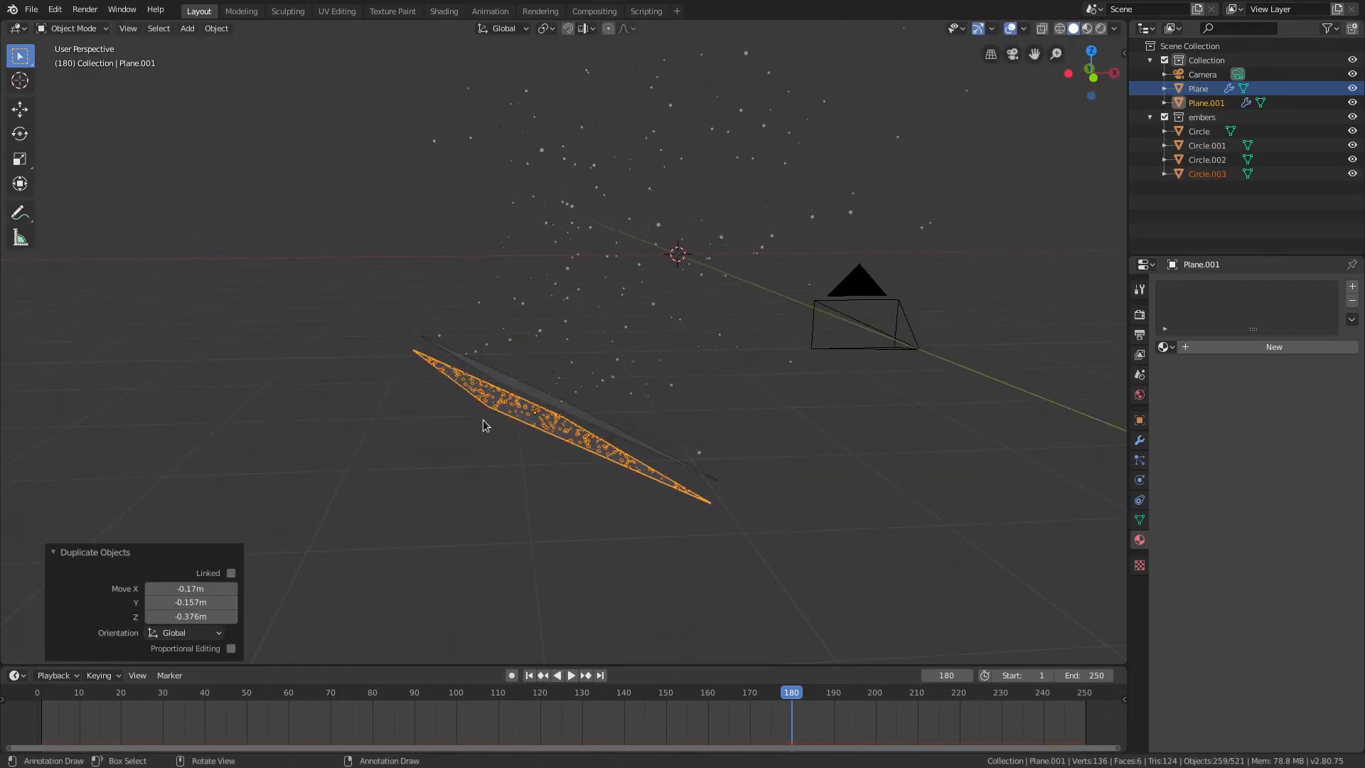
click(1141, 461)
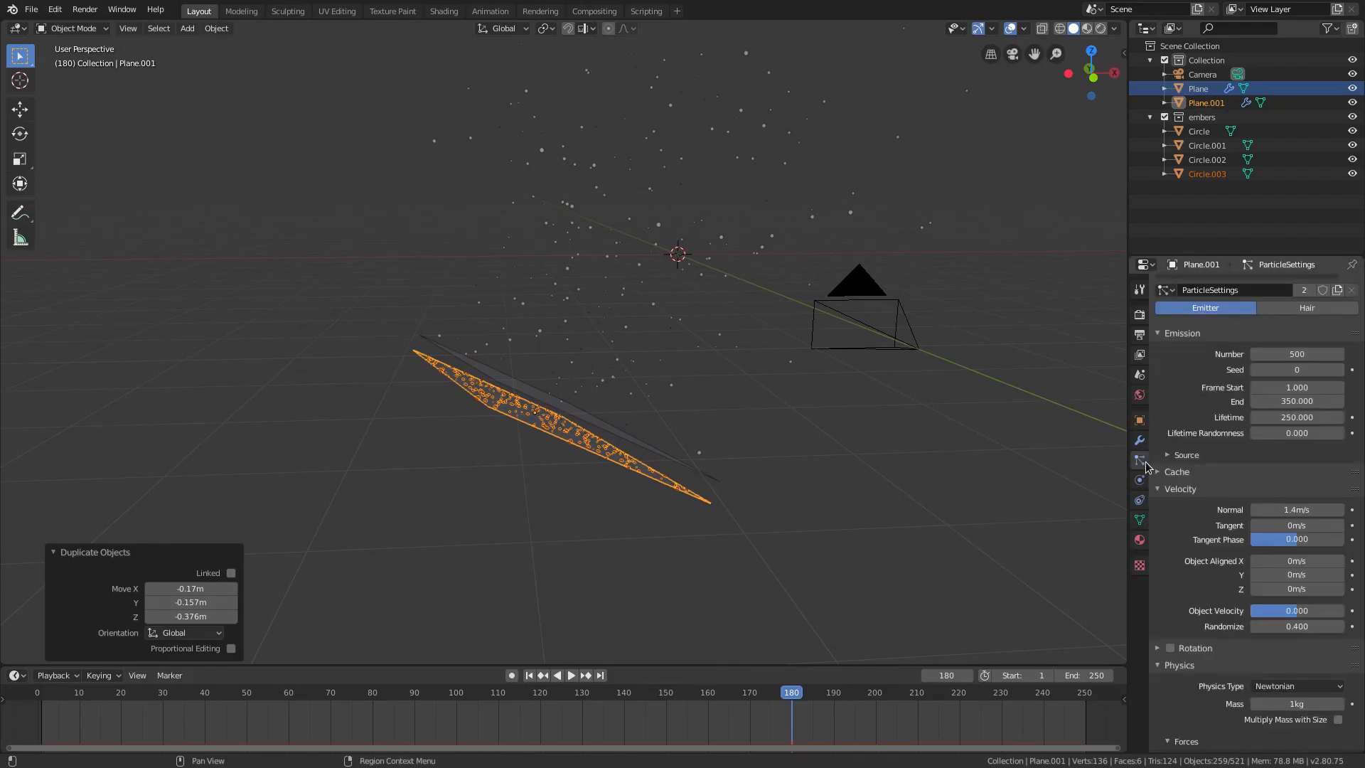
scroll(1211, 383, up, 2)
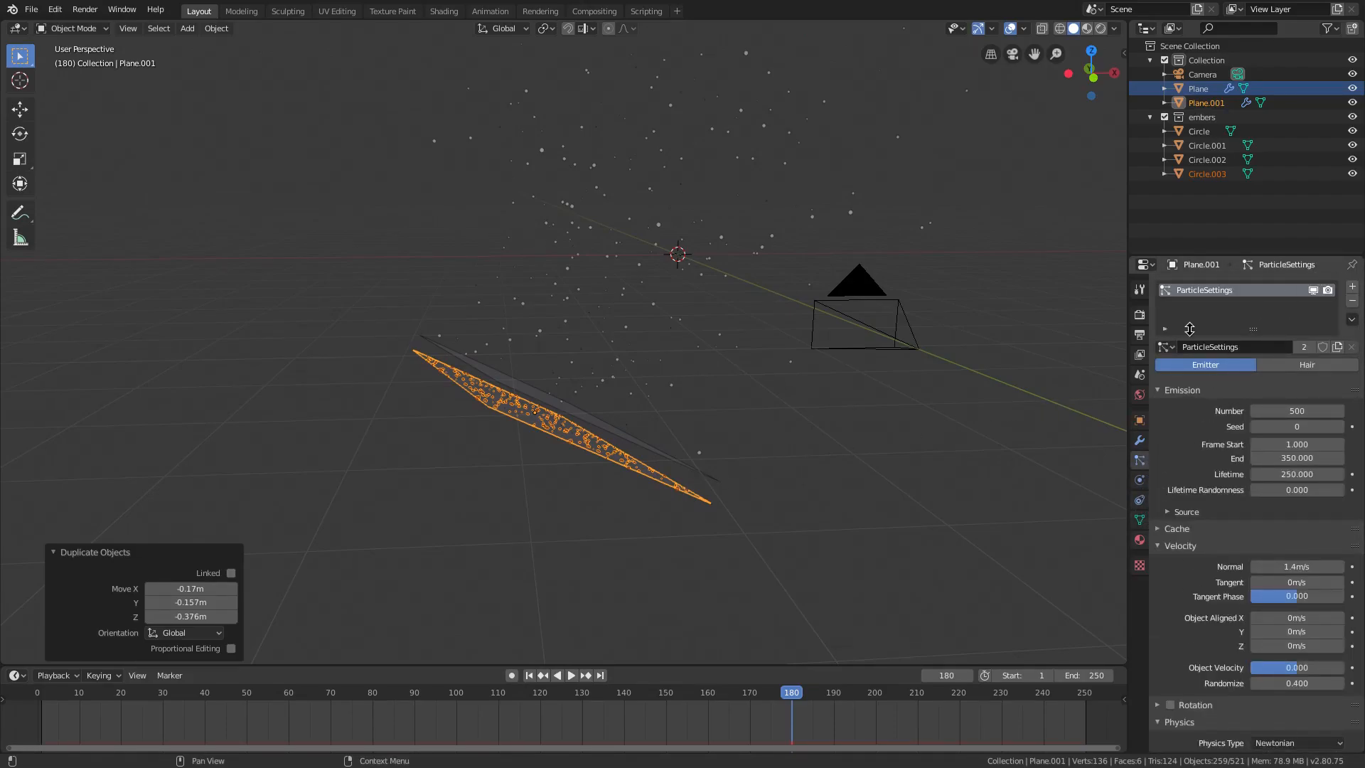
click(1304, 346)
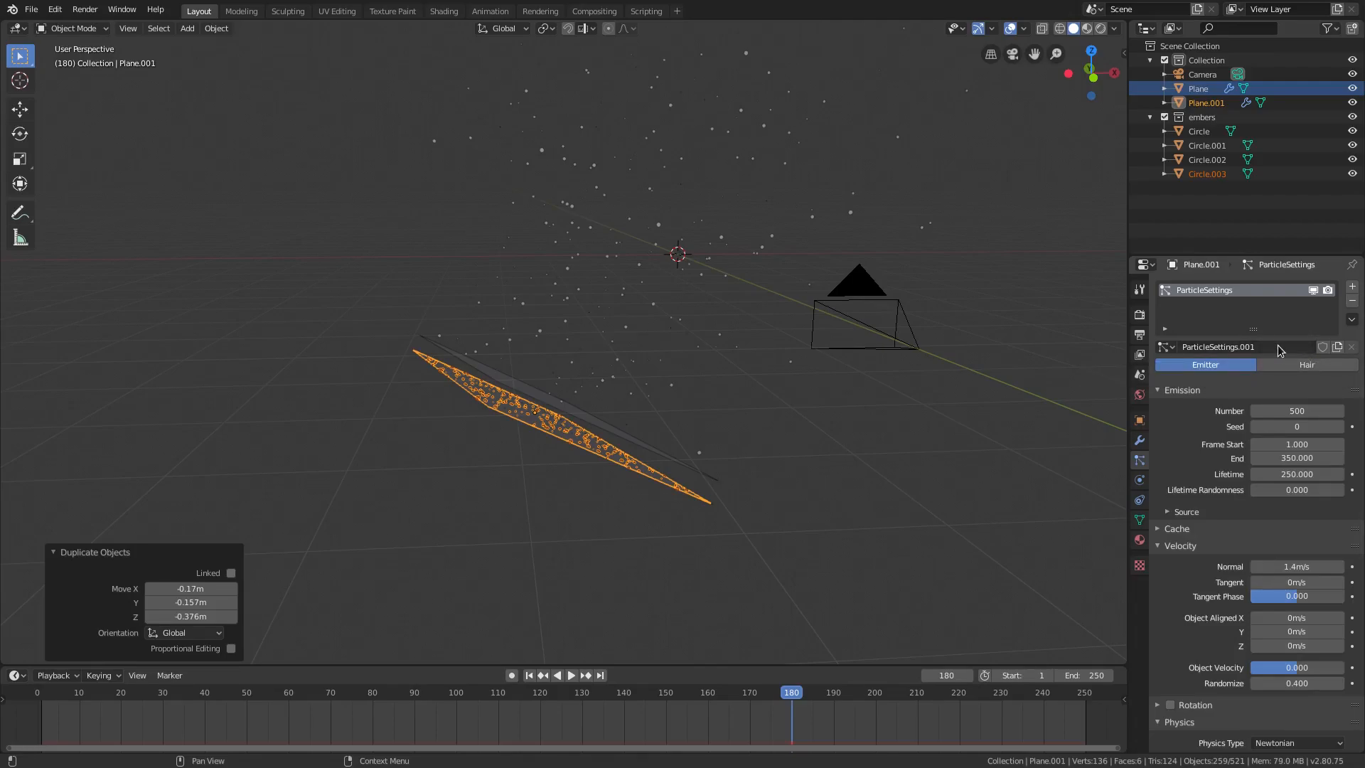
Set the duplicate plane's particle number to 1000, normal velocity to 3 m/s and velocity randomize to 1
click(1290, 413)
key(Return)
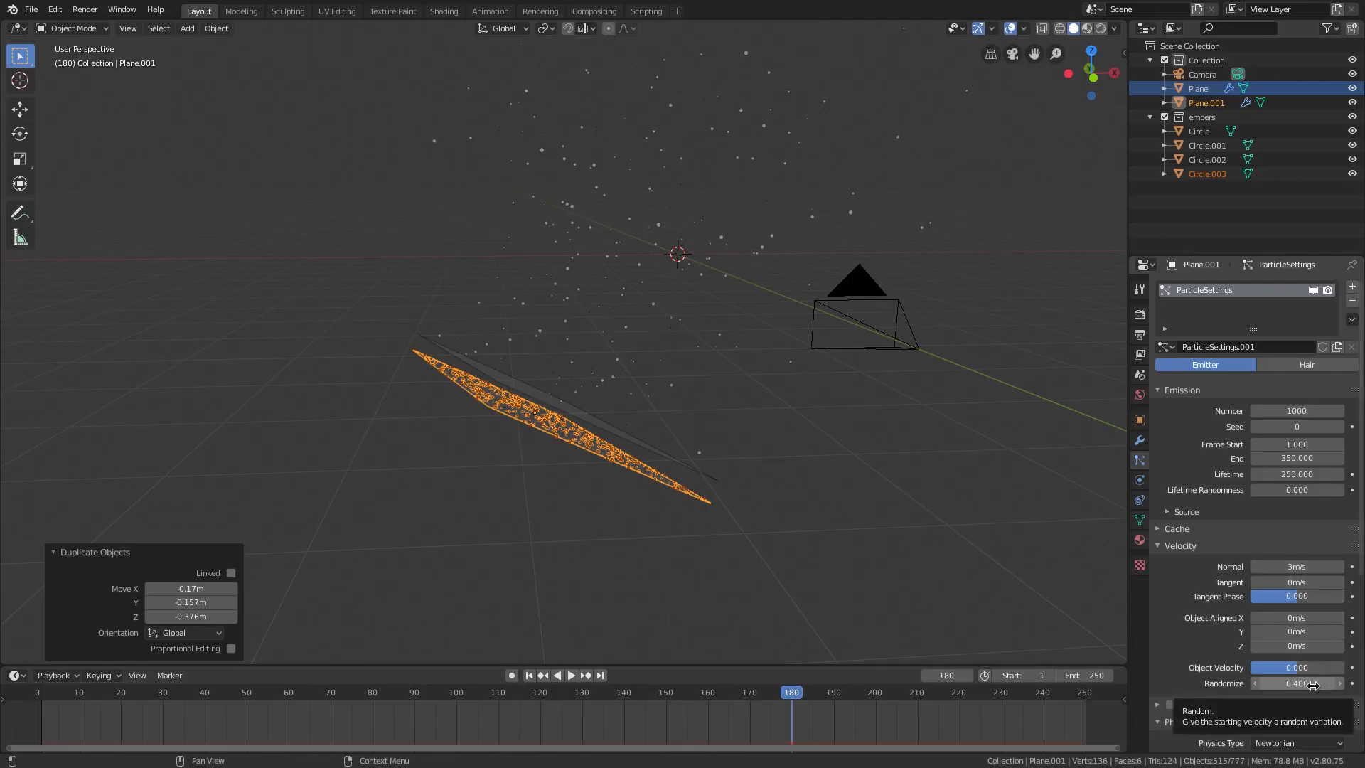
double_click(1313, 683)
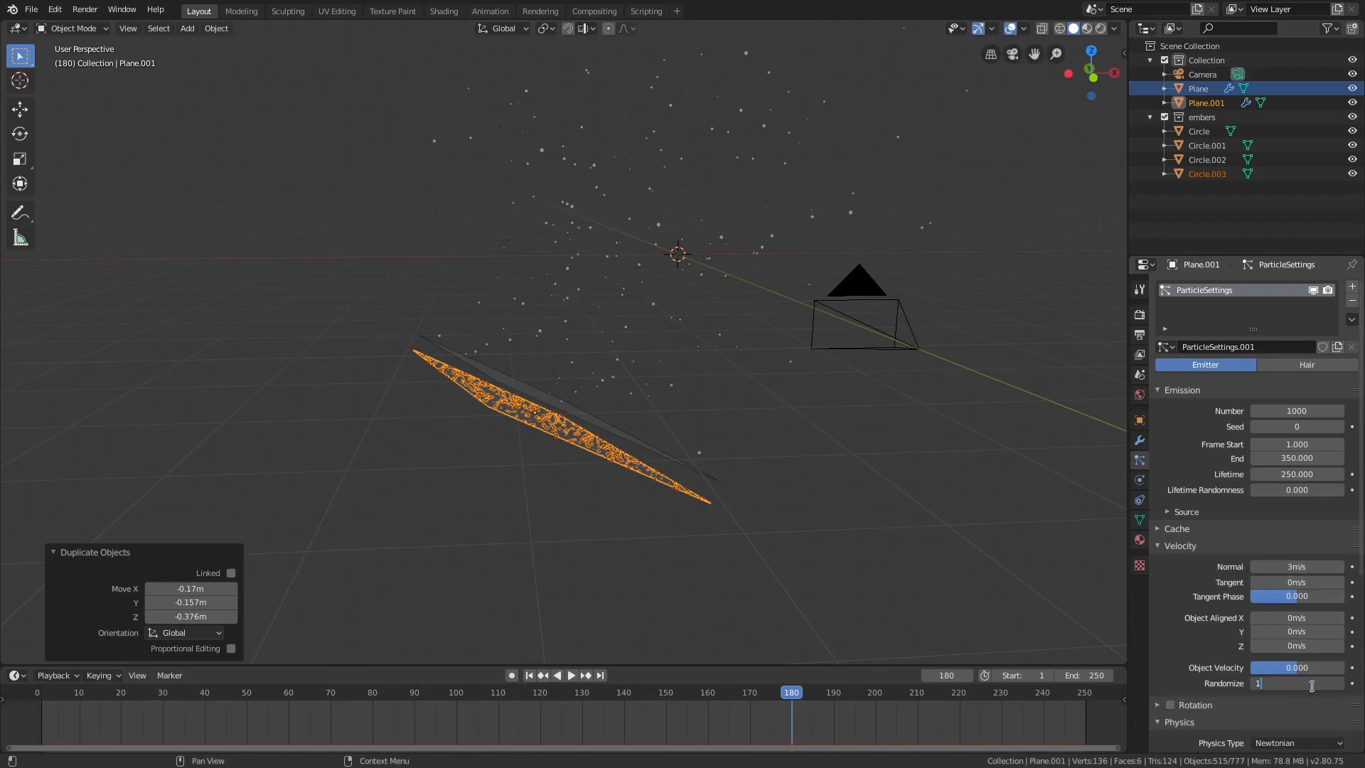
text(1)
key(Return)
Set the Brownian force of the duplicate plane's particles to 7
scroll(1287, 665, down, 5)
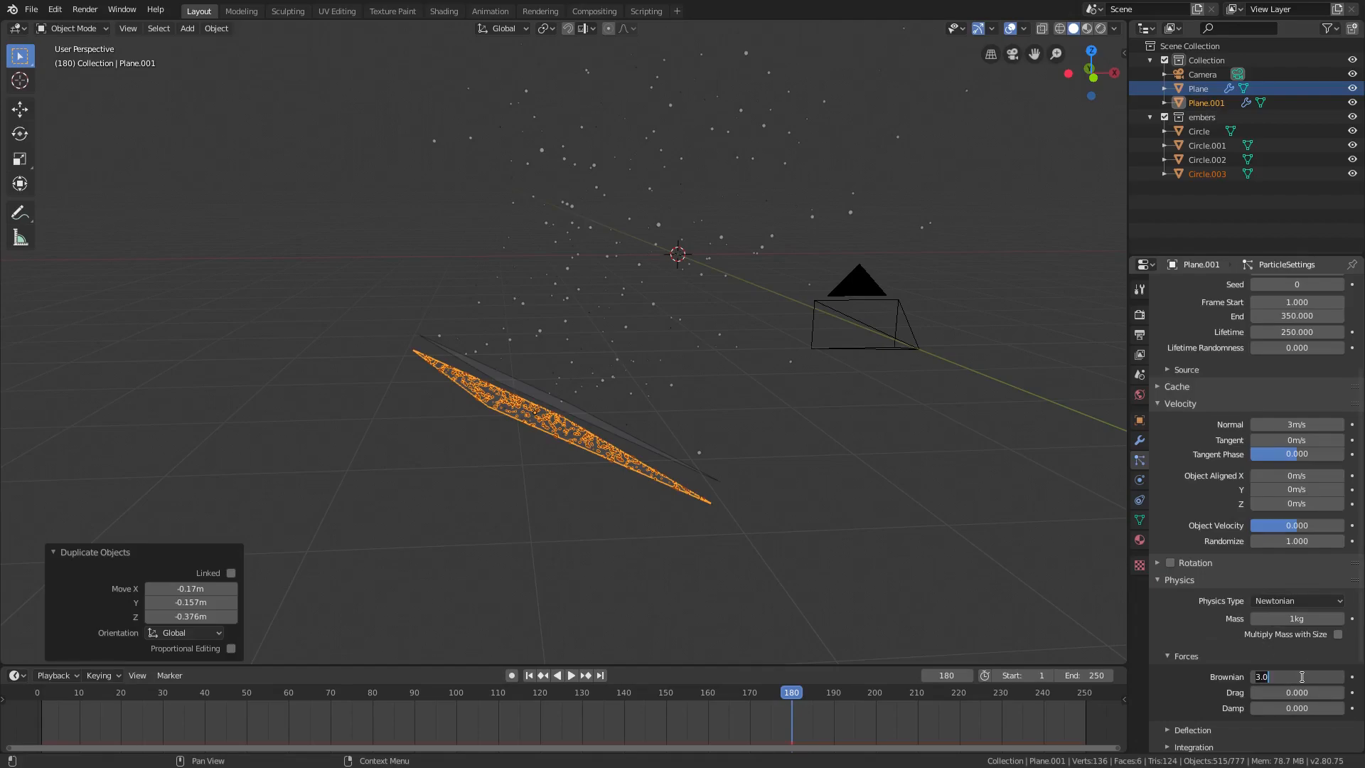
key(Return)
scroll(1306, 640, down, 3)
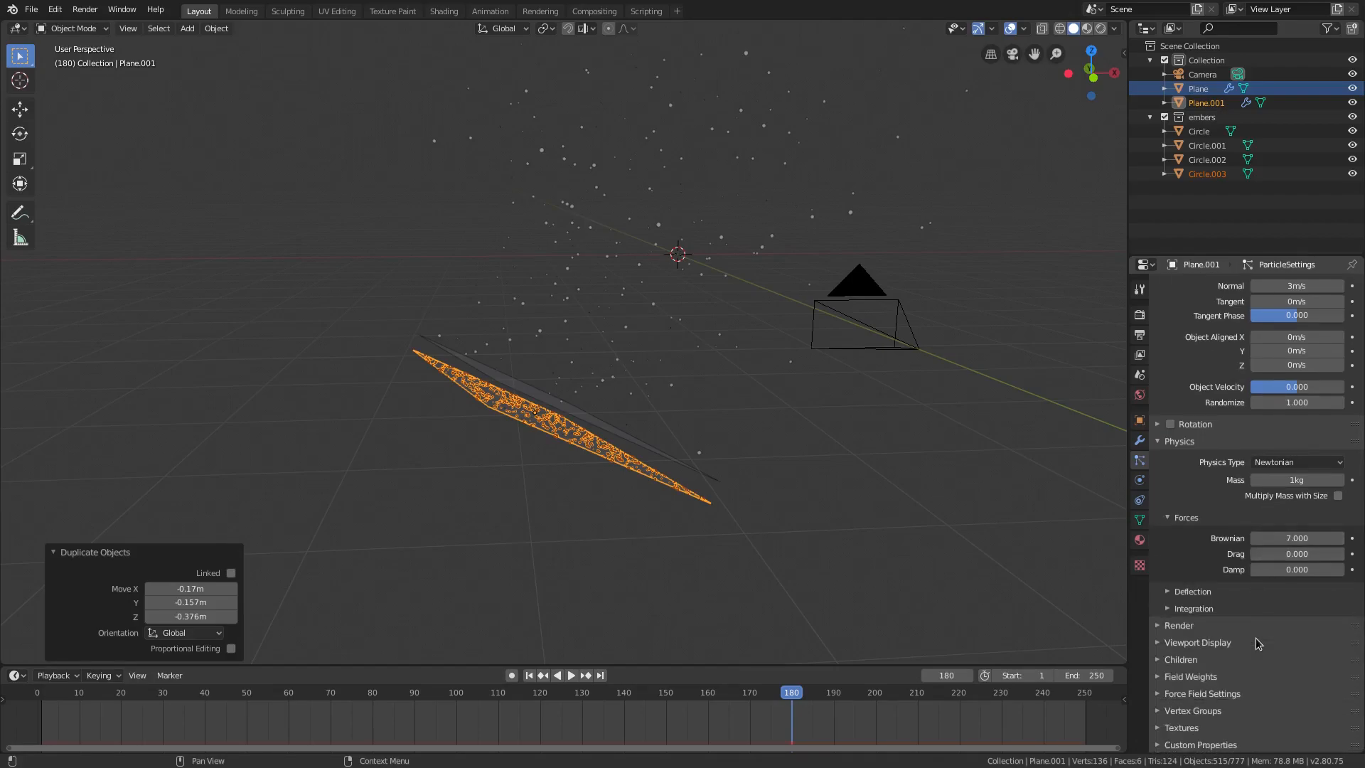
Collapse the velocity and physics settings of the duplicate plane's particle system and expand its render settings
scroll(1307, 497, up, 4)
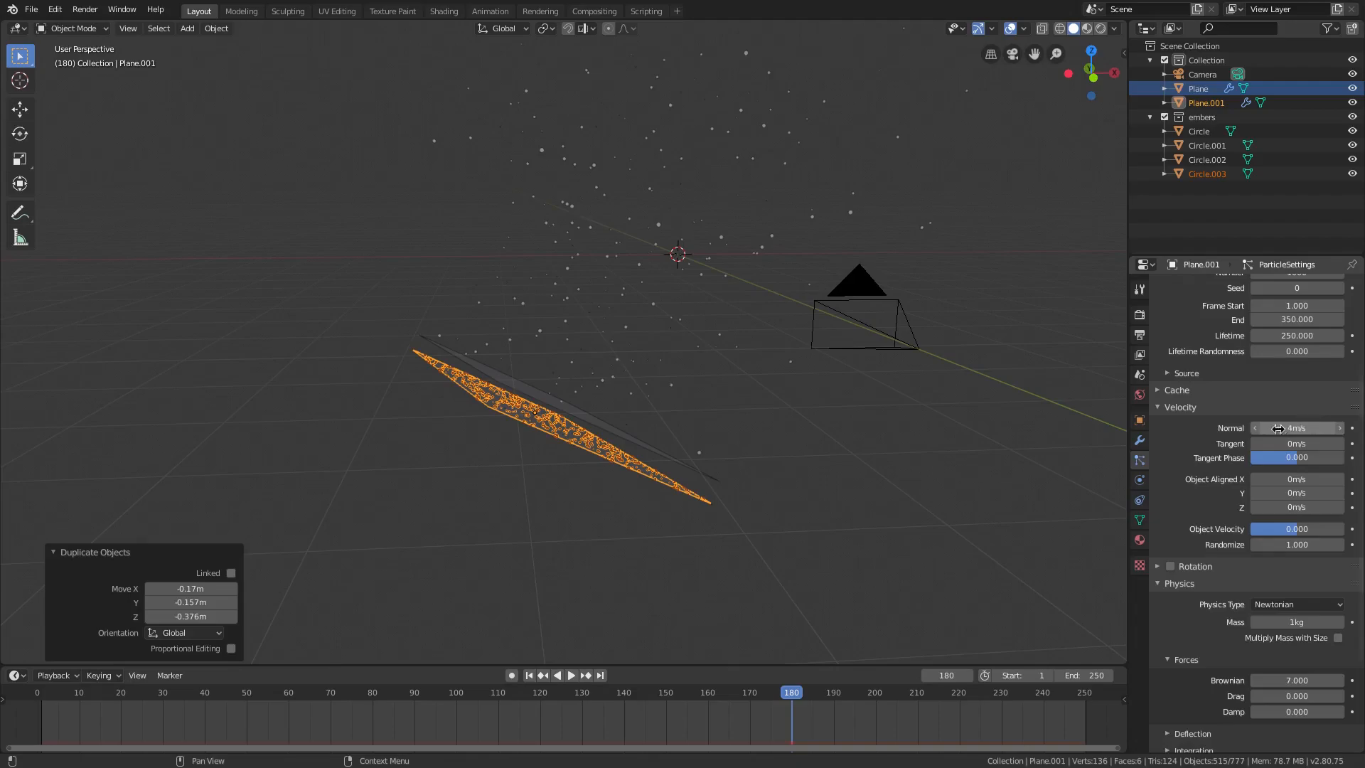
click(1189, 408)
click(1180, 446)
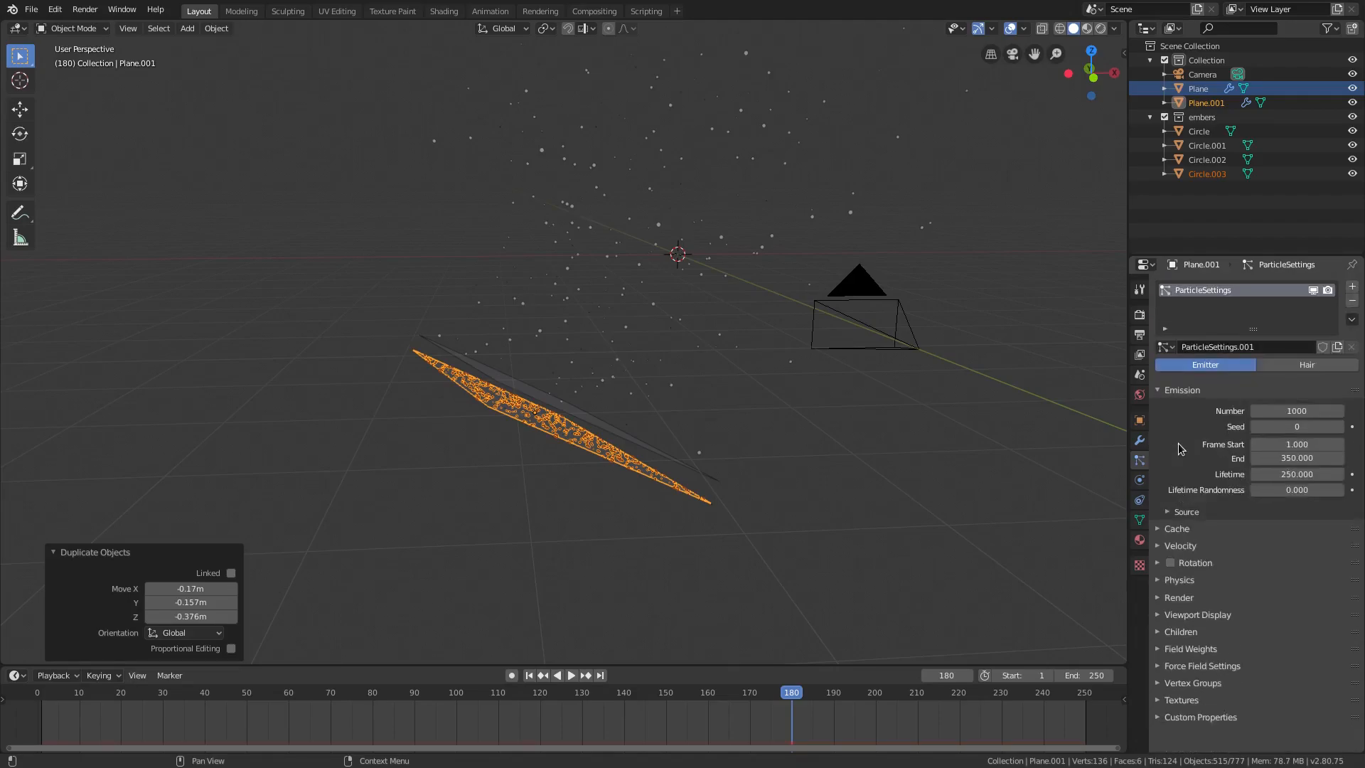
click(1192, 601)
Delete the extra circle that overlaps the third ember circle
middle_drag(965, 548, 743, 417)
click(735, 409)
scroll(881, 445, up, 4)
middle_drag(881, 445, 877, 445)
scroll(877, 445, down, 2)
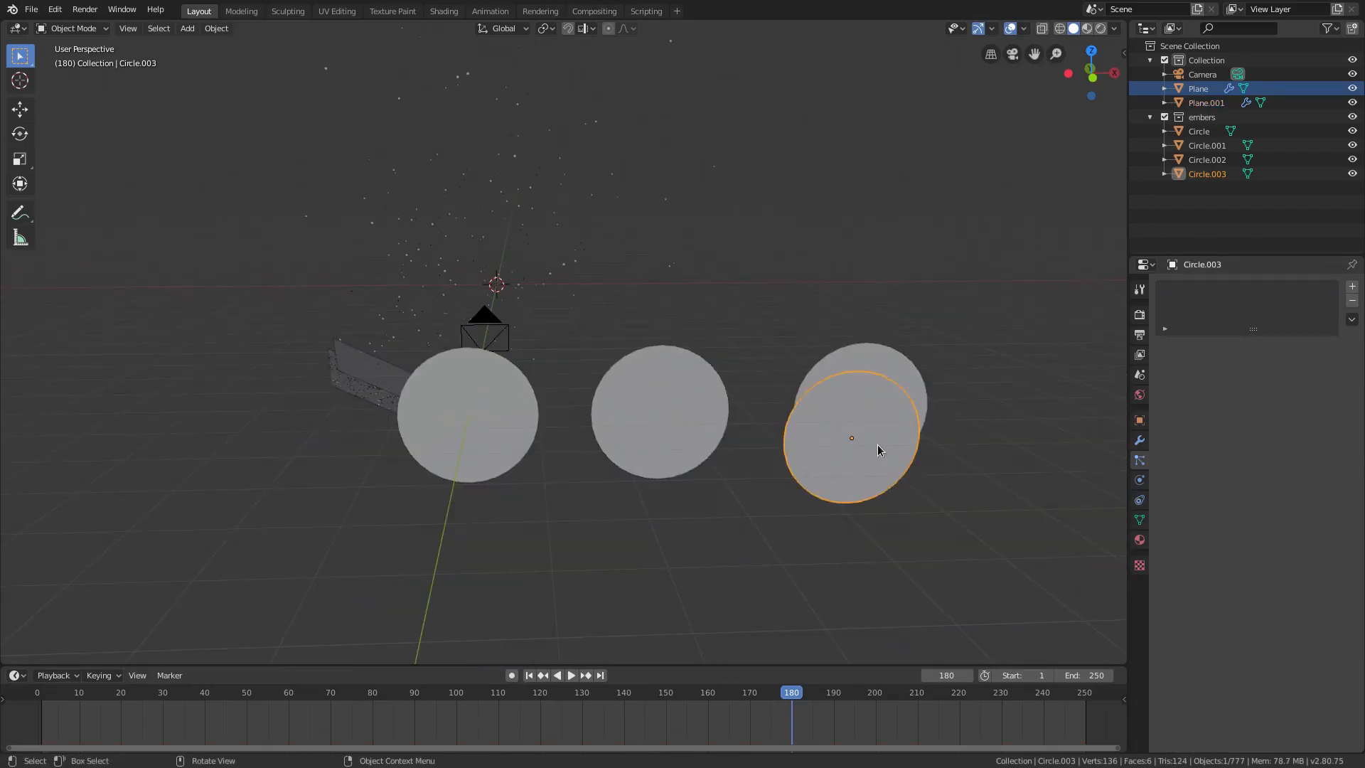
key(Delete)
Duplicate the three remaining ember circles, offsetting the copies about 6.7 m in X, -1.51 m in Y and -3.29 m in Z
click(882, 426)
middle_drag(828, 402, 763, 404)
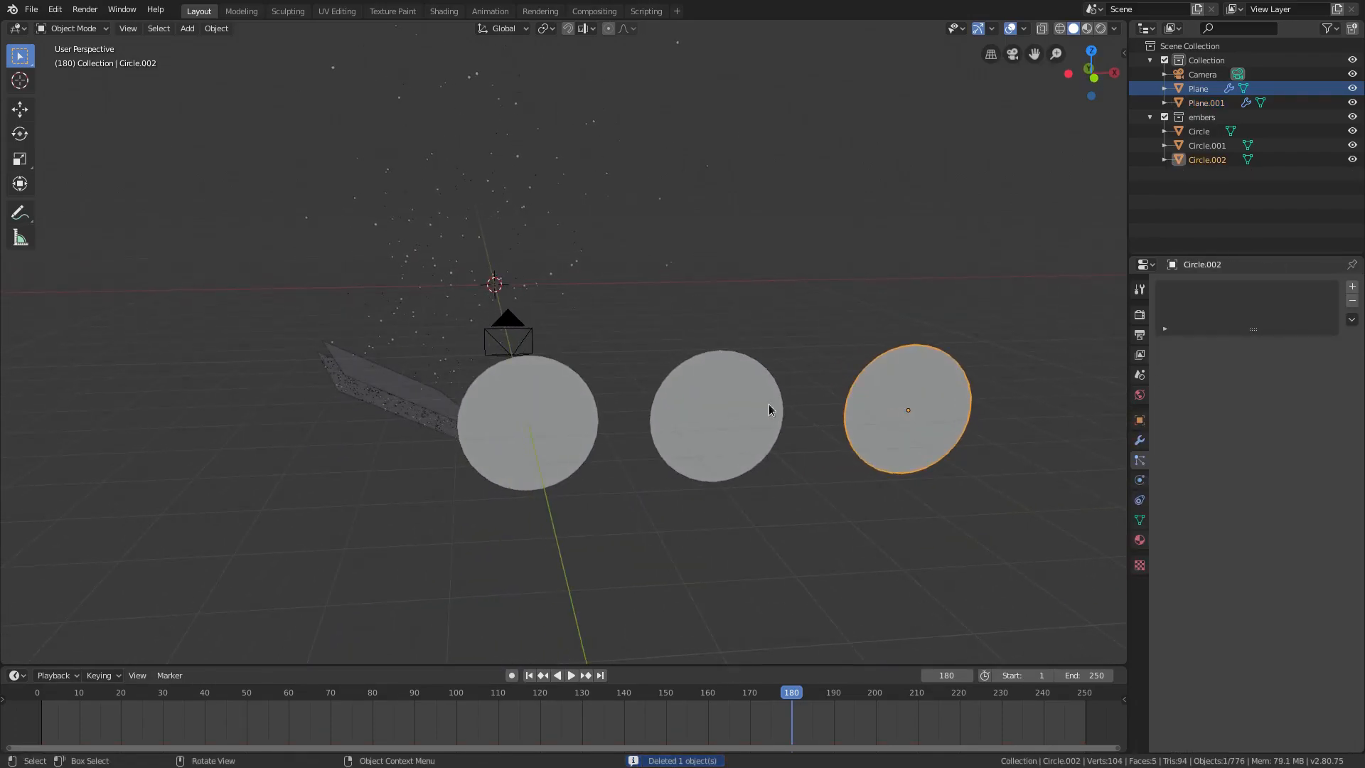
shift+click(763, 431)
shift+click(856, 421)
shift+click(707, 424)
shift+click(590, 426)
scroll(633, 460, down, 3)
key(shift+d)
click(850, 525)
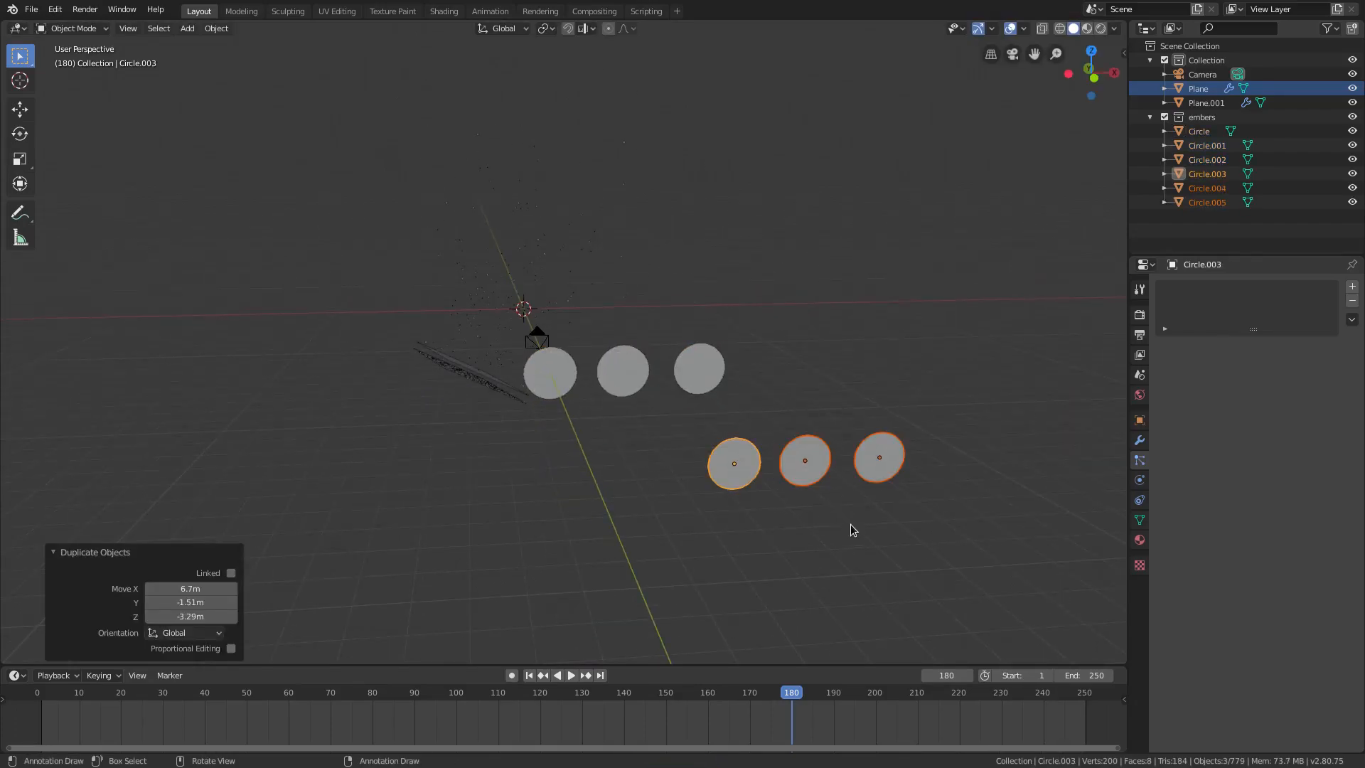
Move the three copied circles into a new collection named embers 2 and open the material settings of one copy
key(m)
click(852, 526)
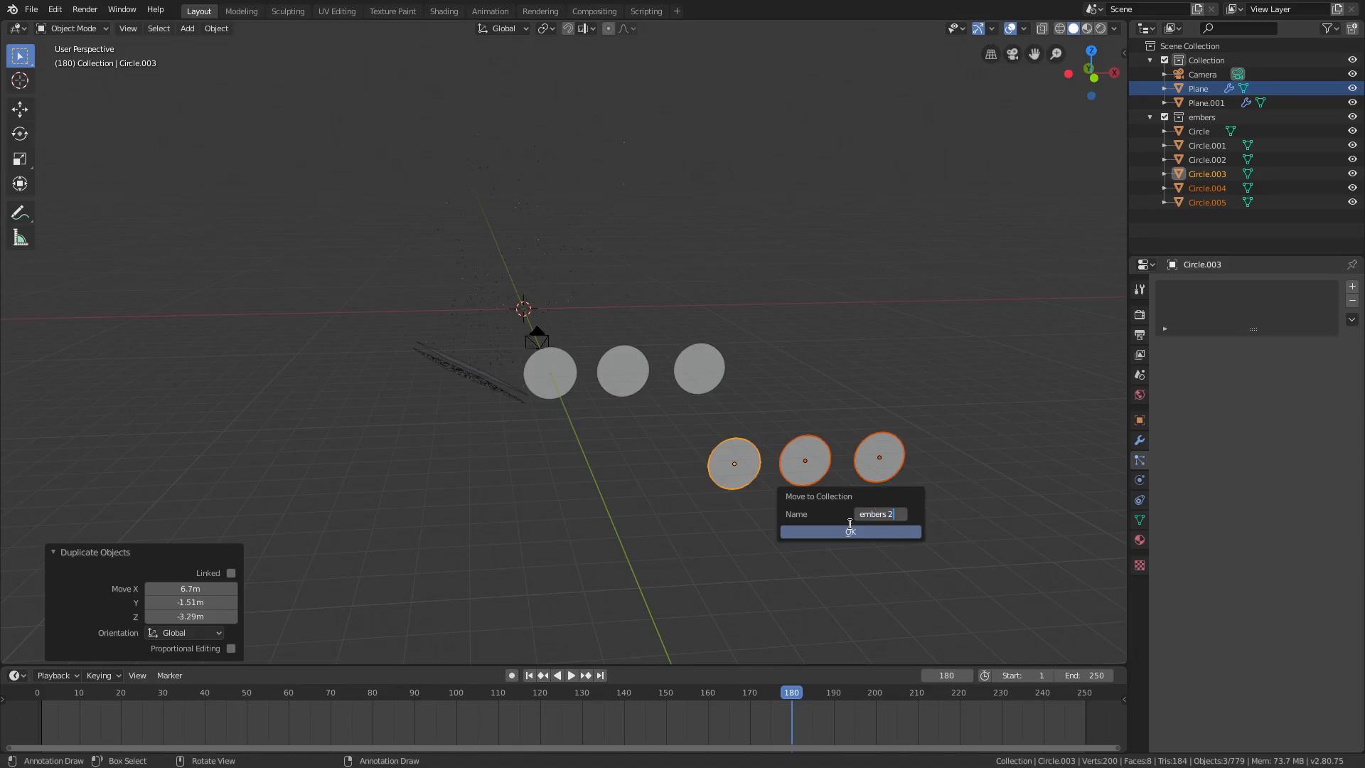
click(860, 535)
click(731, 467)
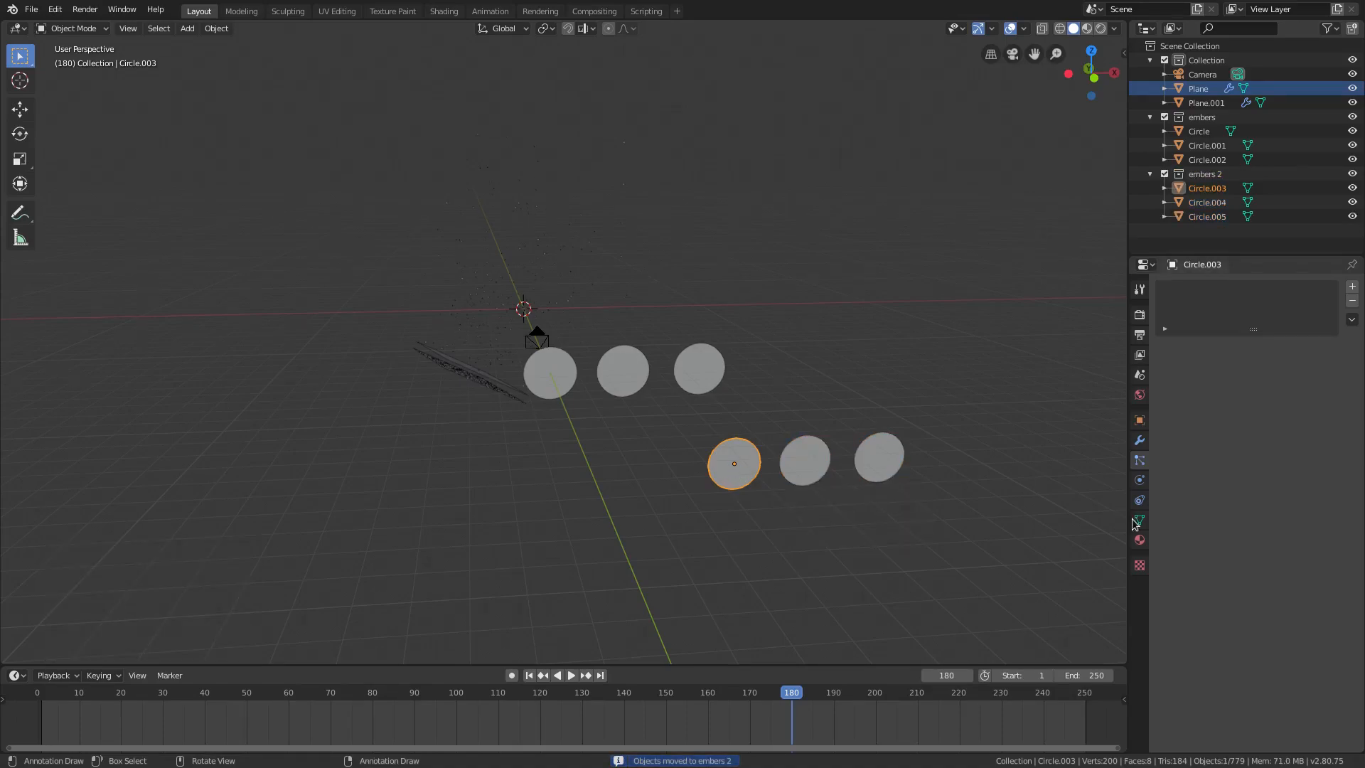
click(1139, 540)
Set the instance collection of the duplicate emitter plane's particles to embers 2
click(455, 385)
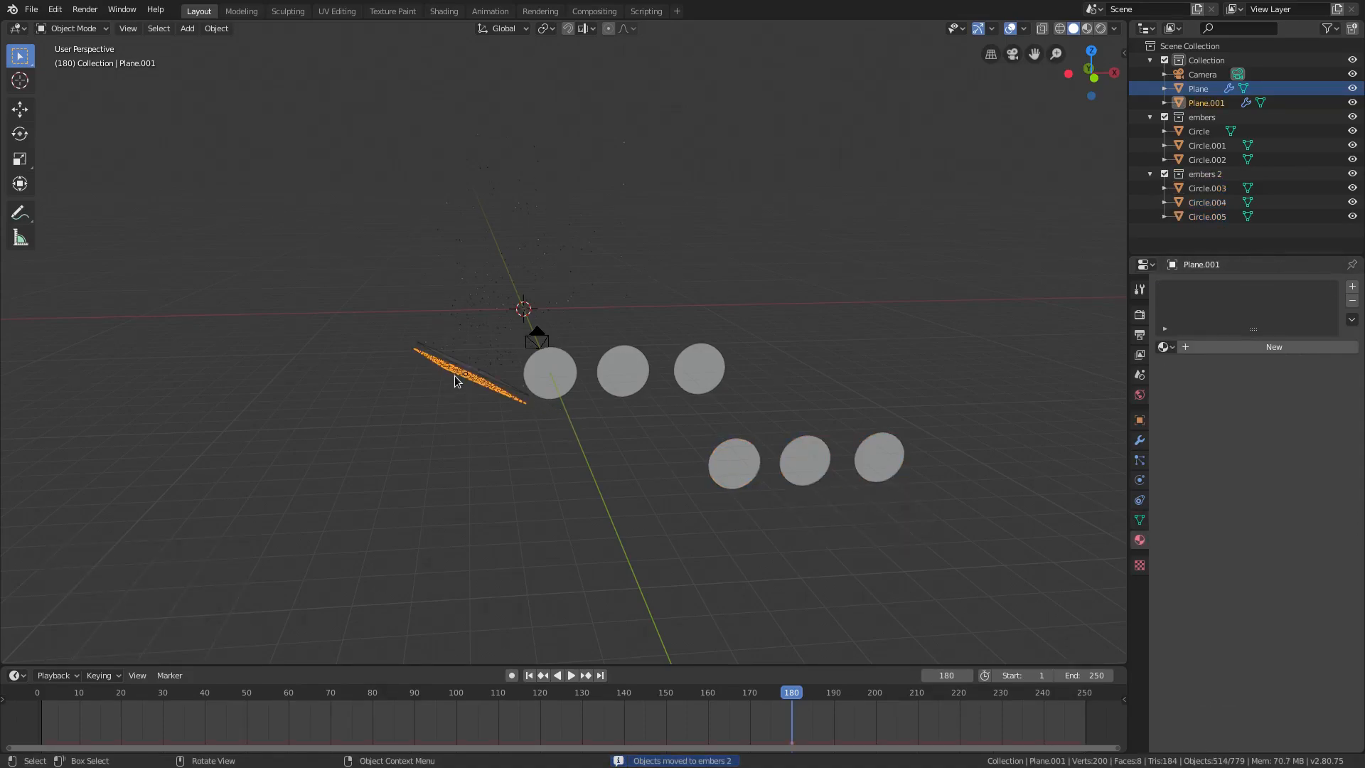
scroll(458, 384, up, 4)
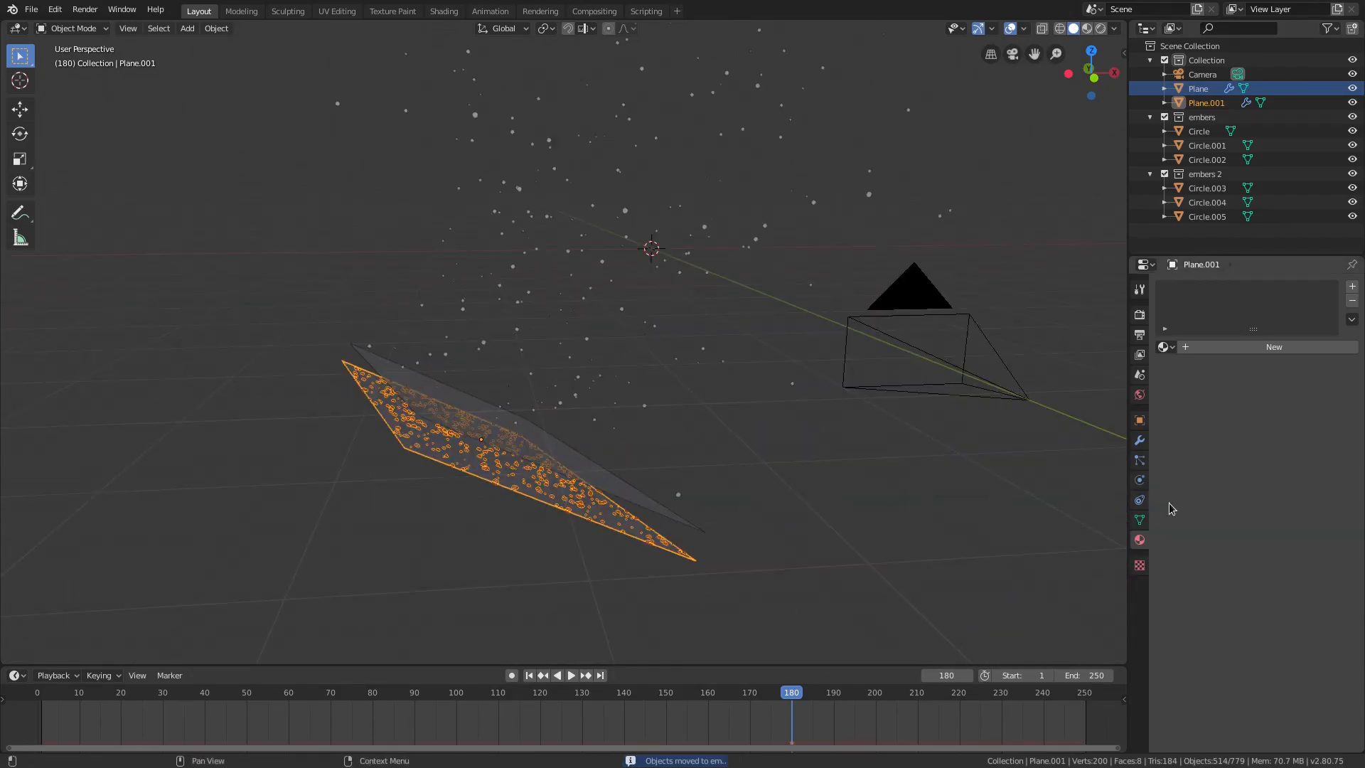
click(1140, 460)
click(1294, 617)
click(1294, 619)
click(1192, 701)
scroll(1197, 704, down, 1)
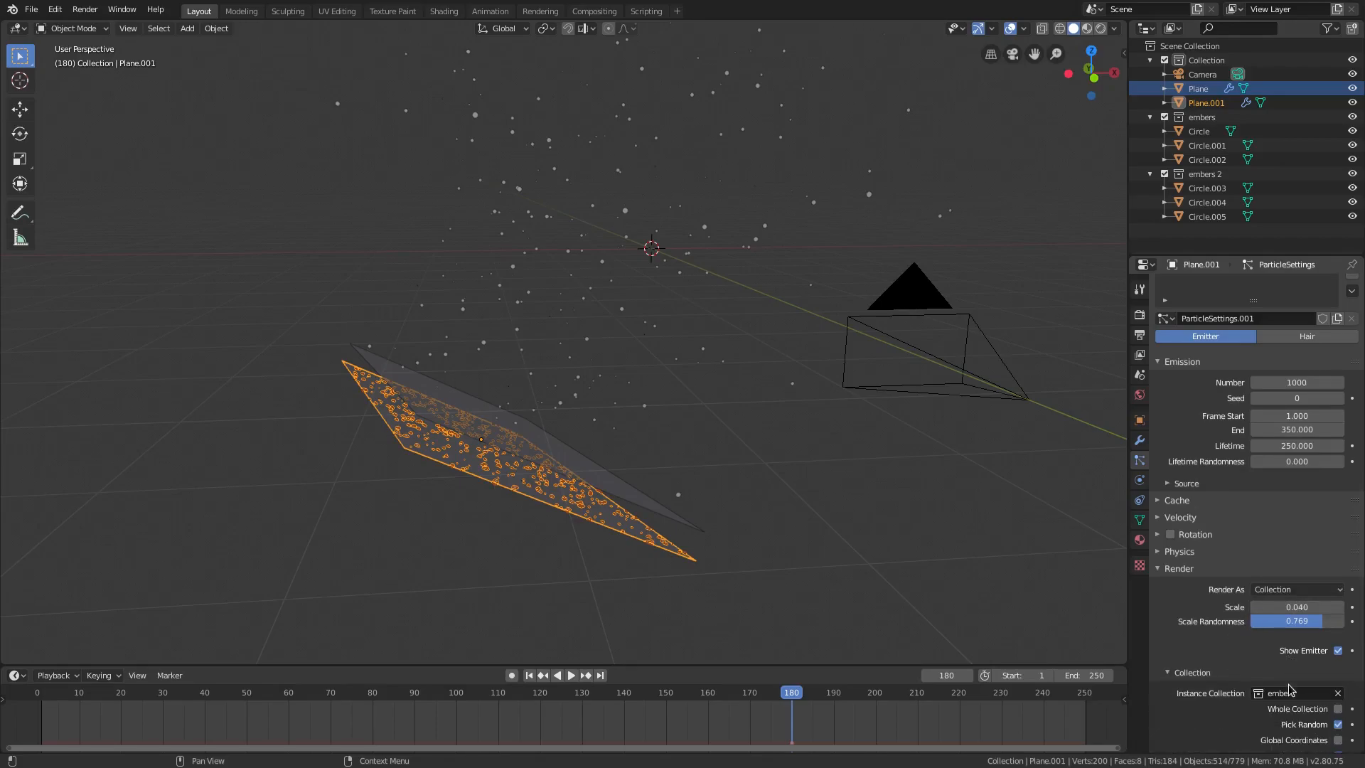
click(1295, 693)
click(1230, 572)
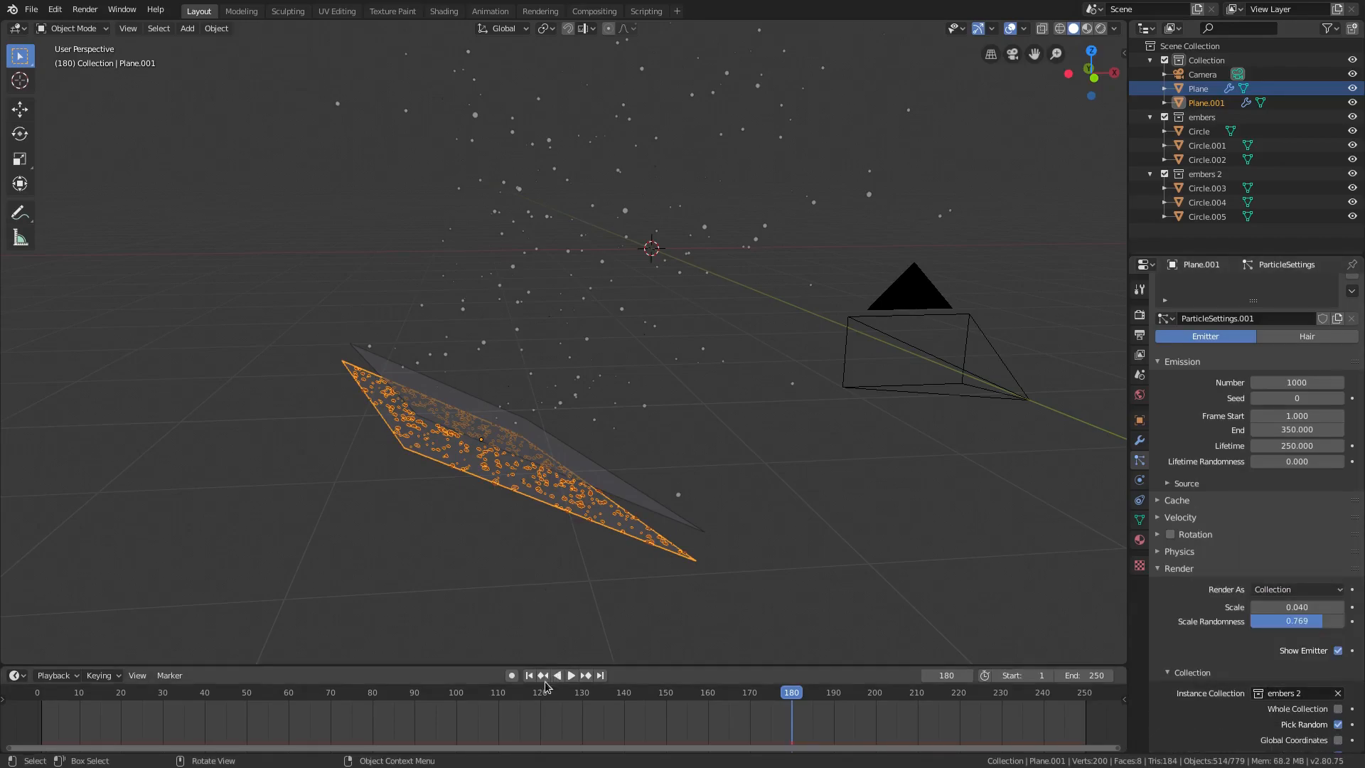
Switch the viewport to rendered shading and play the animation from frame 1, viewing it through the camera and in perspective
click(529, 676)
click(1101, 28)
click(570, 675)
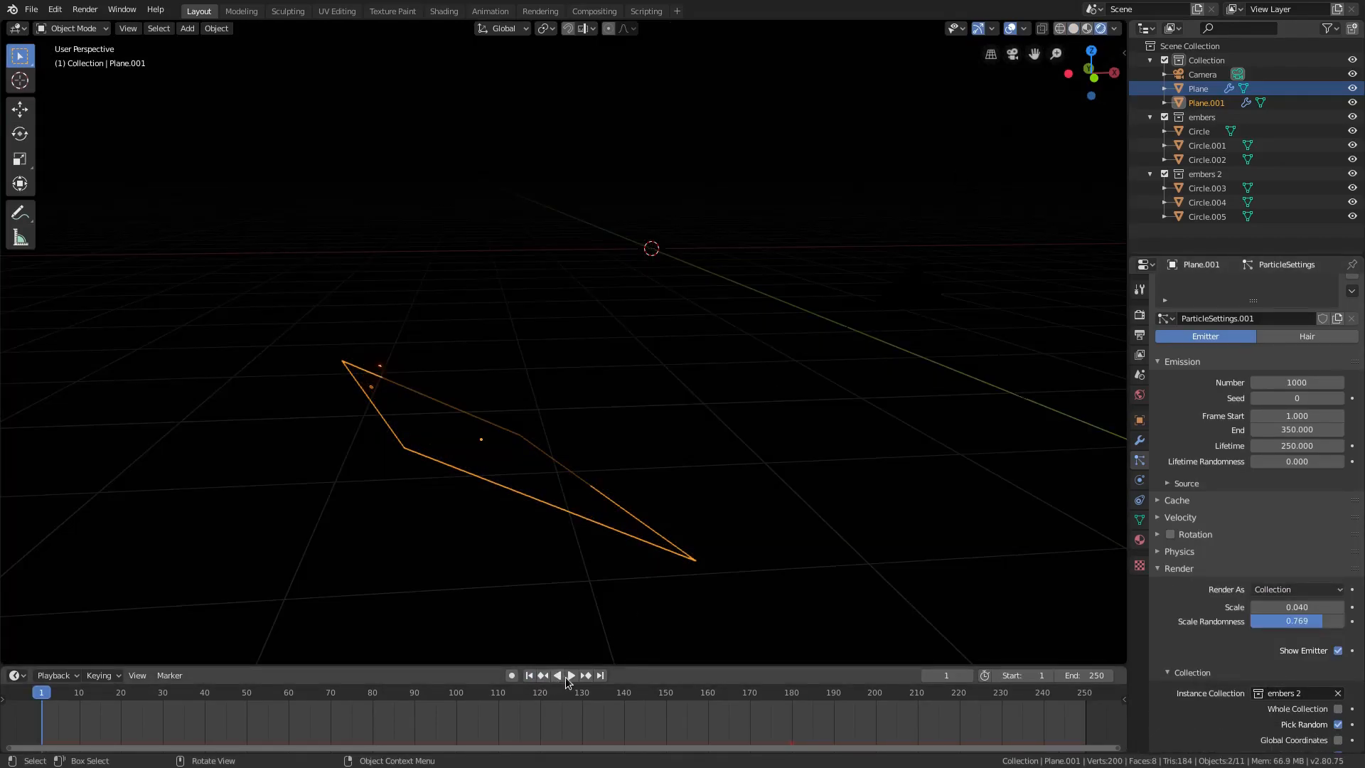
key(KP_0)
middle_drag(642, 412, 642, 442)
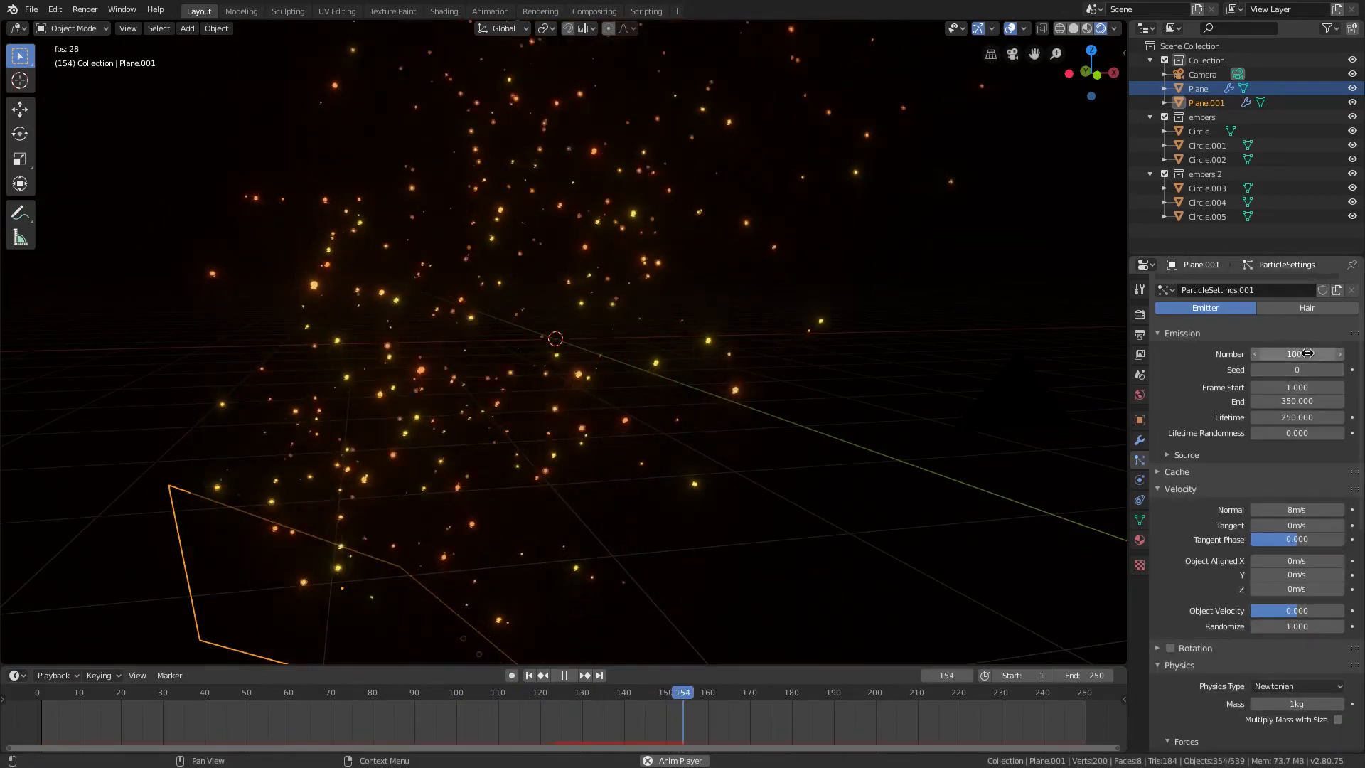
Reduce the duplicate plane's particle number to 300 while the animation plays
click(1307, 354)
key(BackSpace)
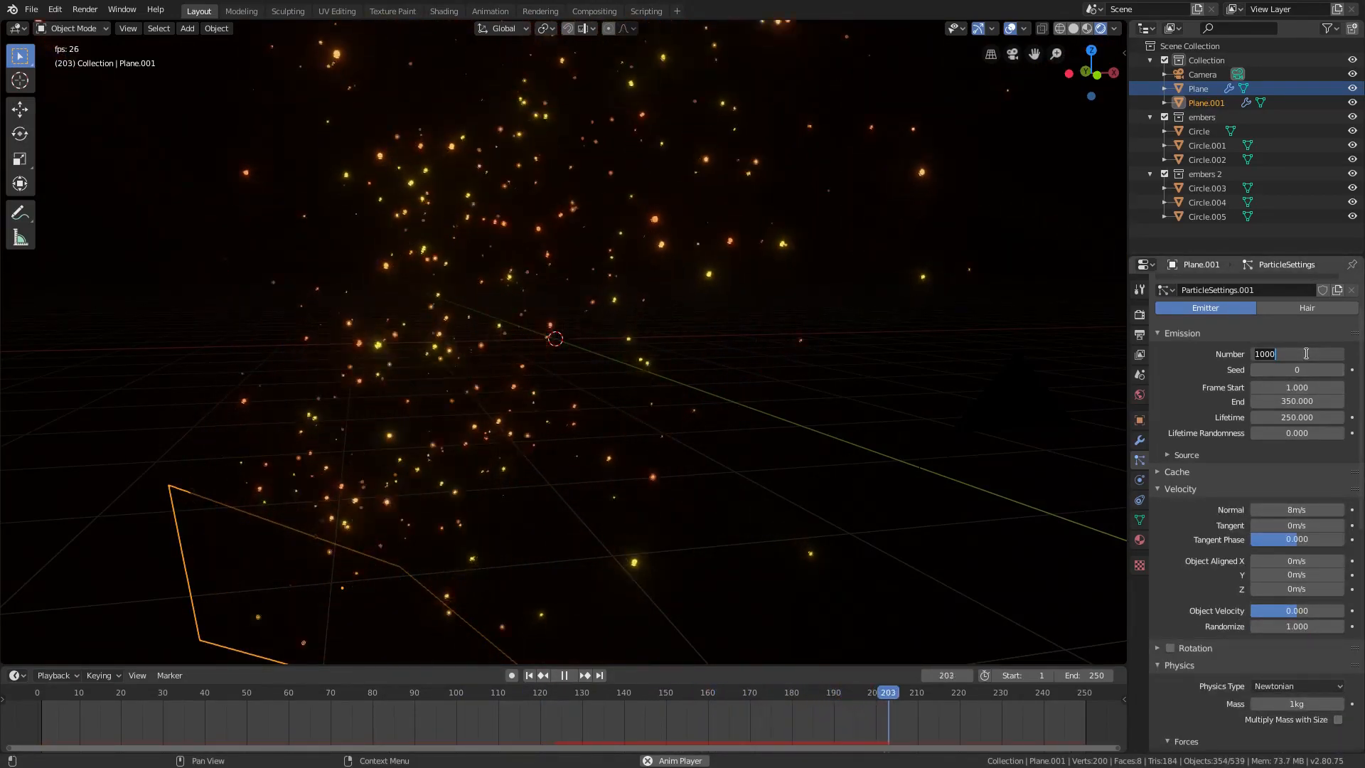
text(300)
key(Return)
key(KP_0)
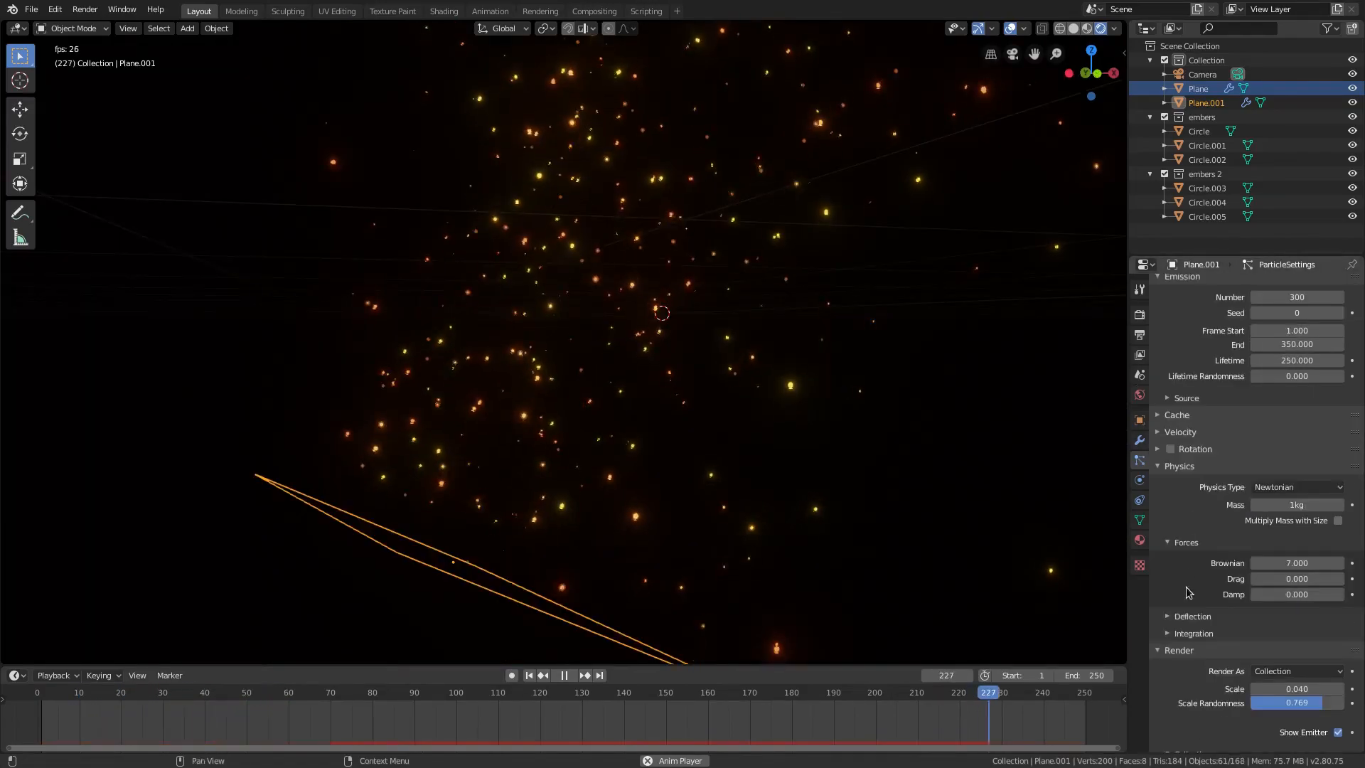
Set the duplicate plane's particle render scale to 0.020 and scale randomness to 1, checking the embers through the camera
scroll(1337, 638, down, 4)
drag(1312, 619, 1278, 604)
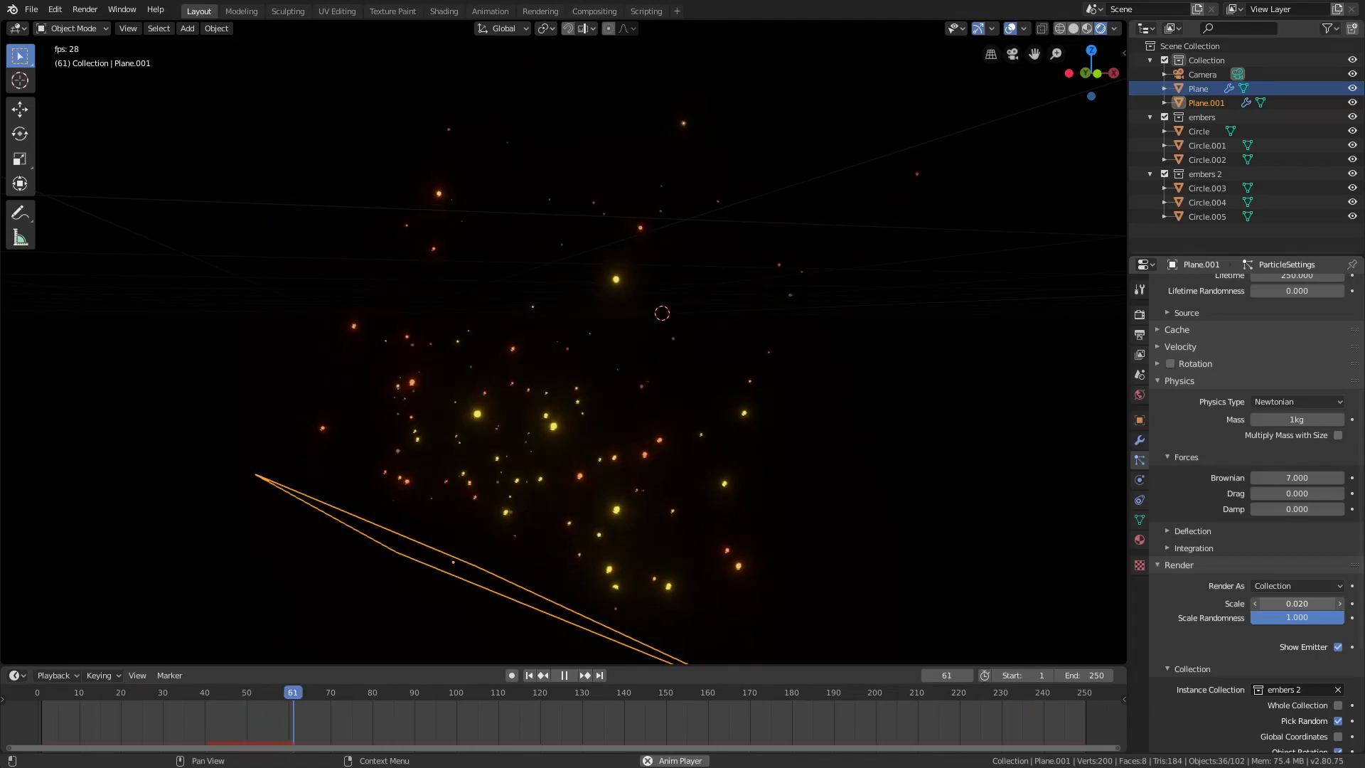
key(KP_0)
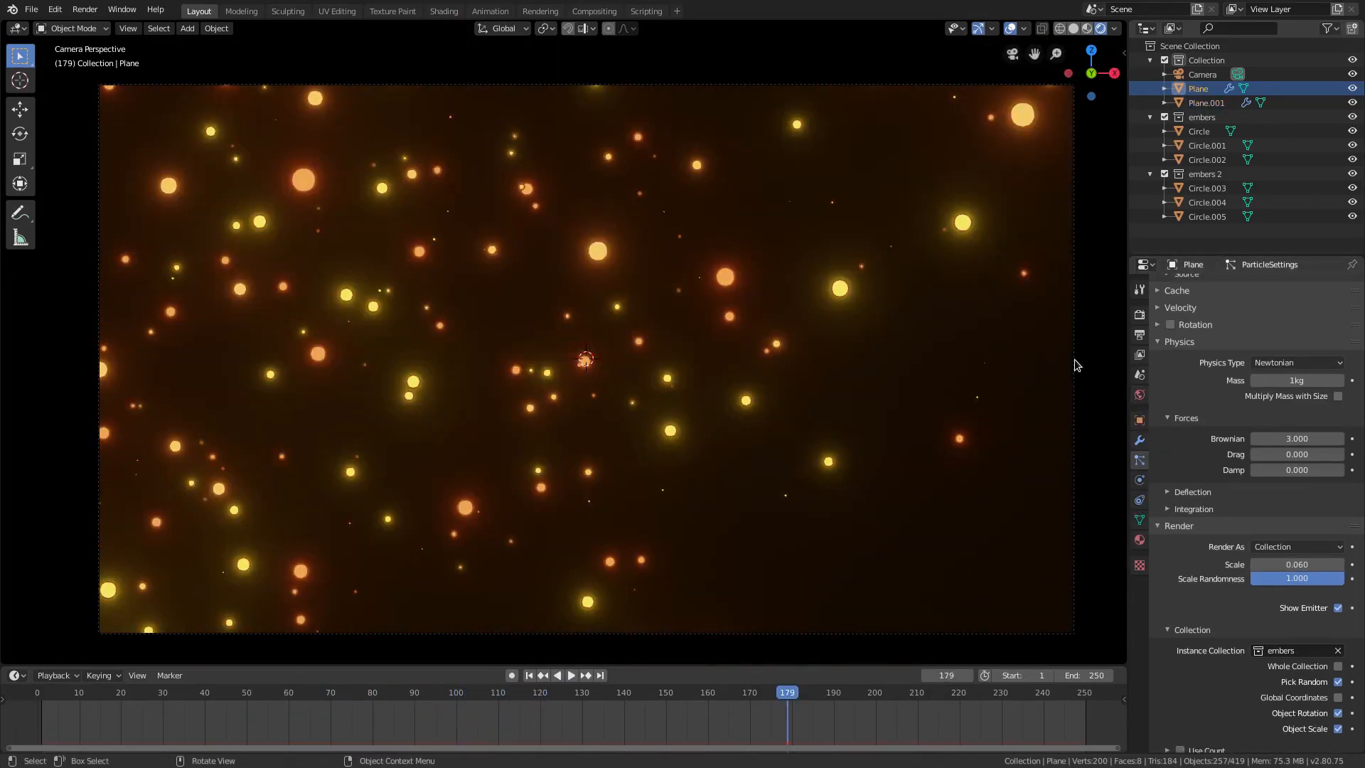
Enable depth of field on the camera and set the aperture F-stop to 0.1
click(1075, 364)
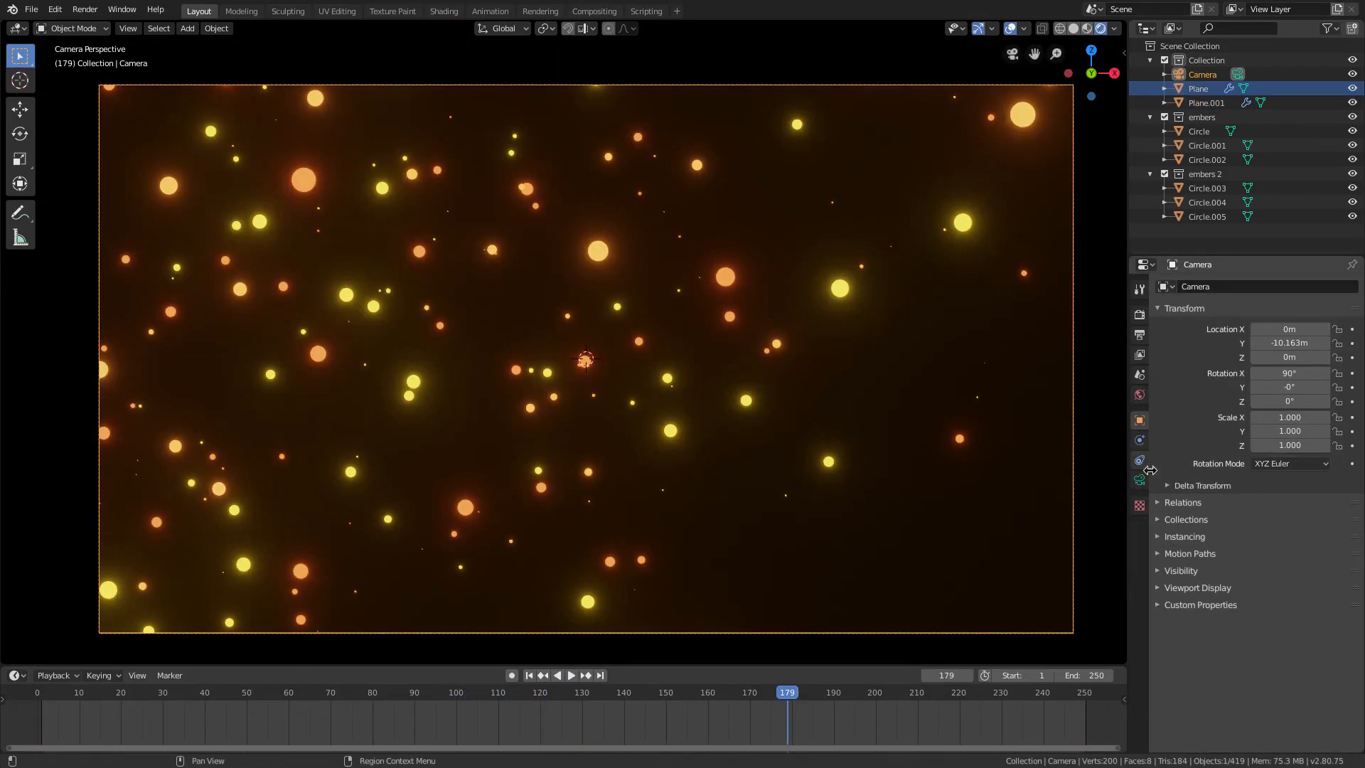
click(1139, 482)
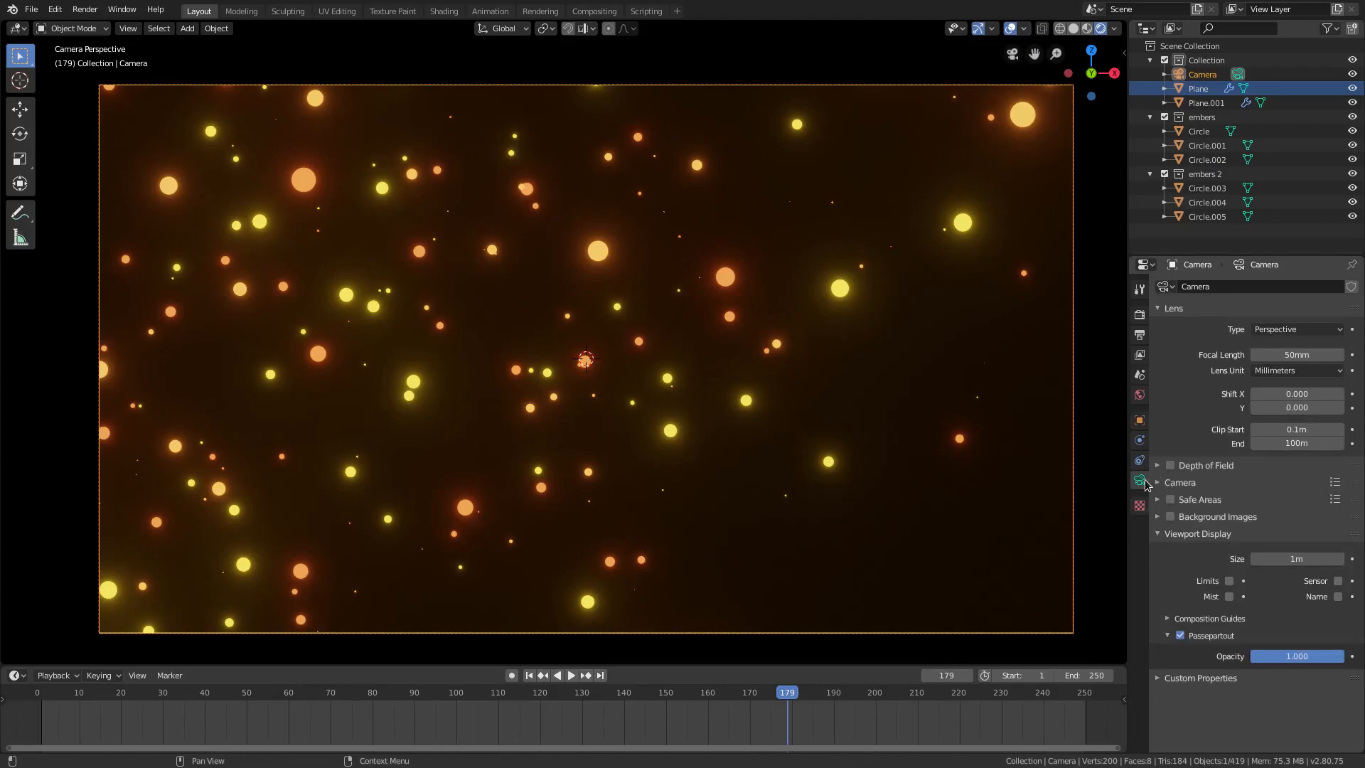
click(1159, 465)
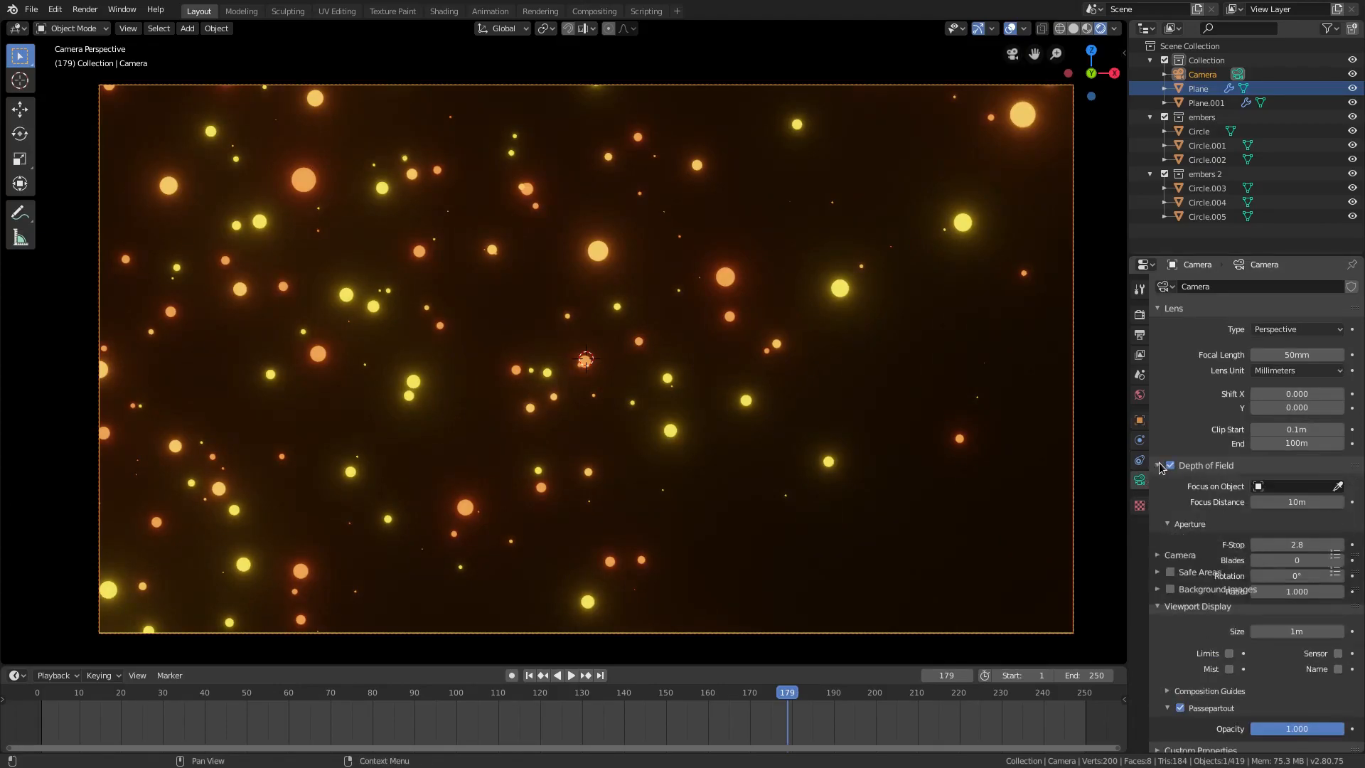
drag(1313, 545, 1254, 544)
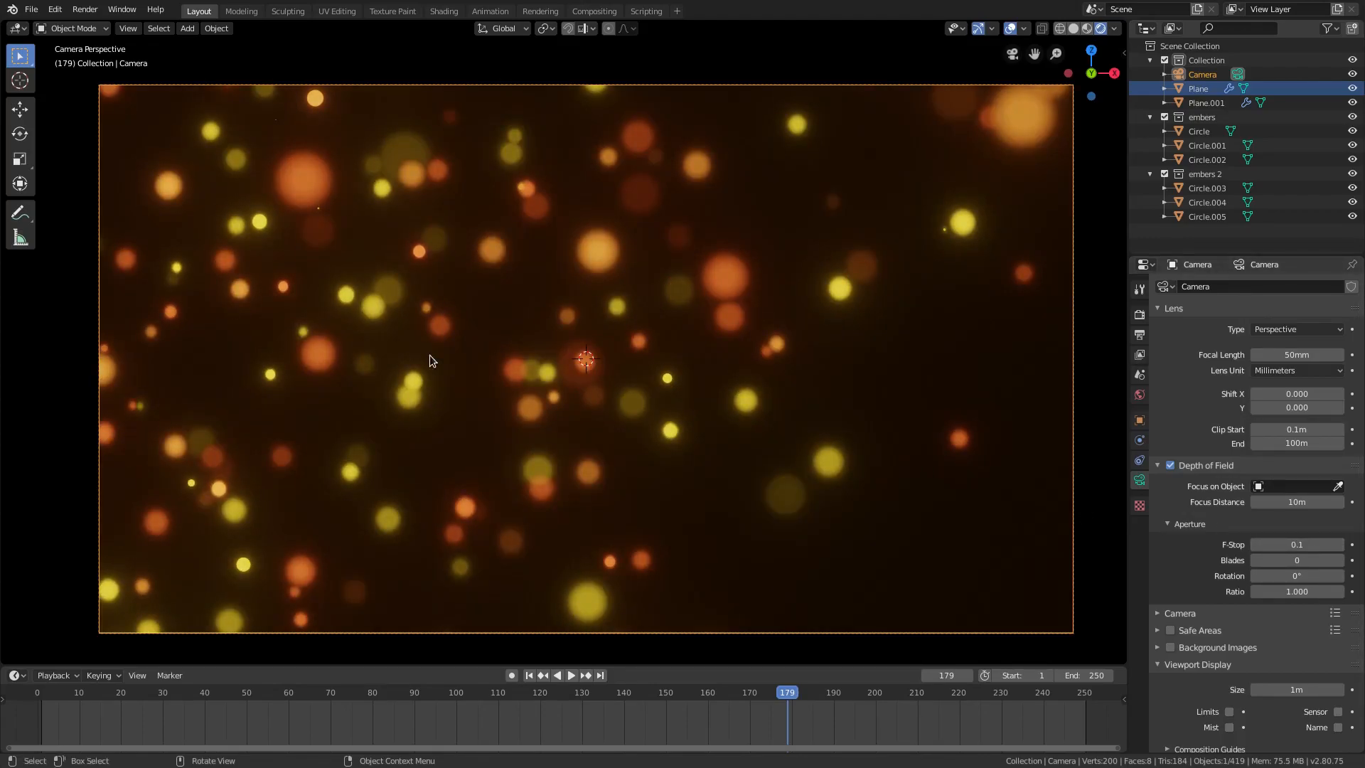
Set the camera's focus distance to 14 m and temporarily display the camera limits to inspect the focus point
mouse_move(1287, 503)
mouse_down()
mouse_move(1329, 504)
mouse_move(1314, 503)
mouse_up()
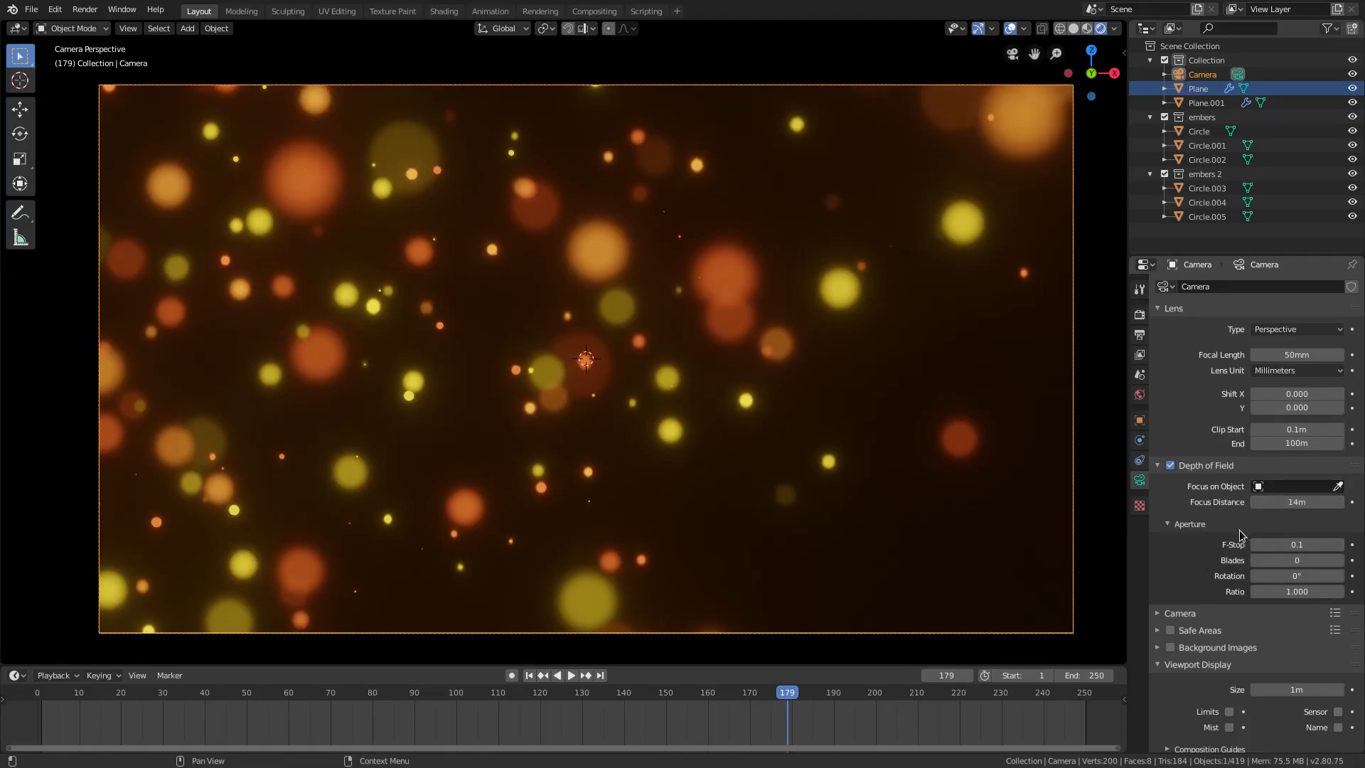
click(1229, 711)
middle_drag(782, 512, 421, 402)
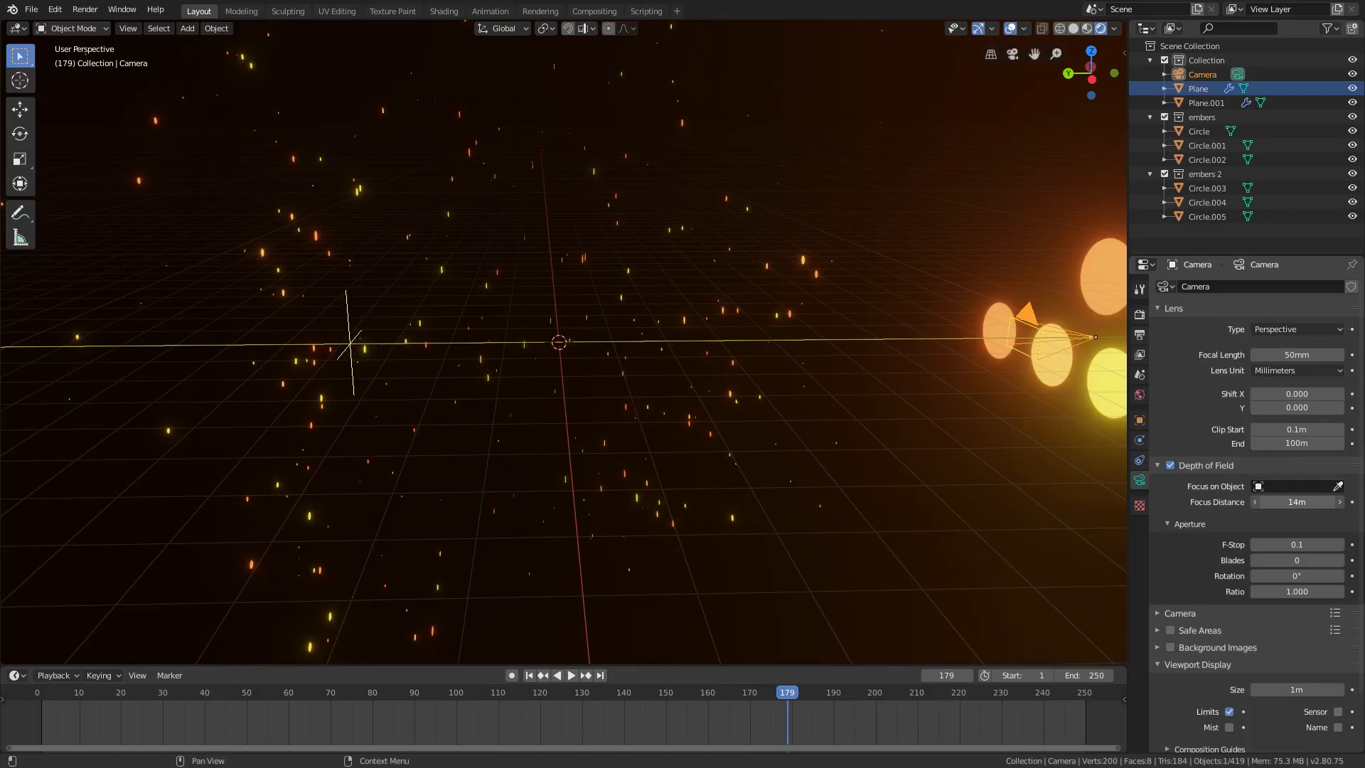
key(KP_0)
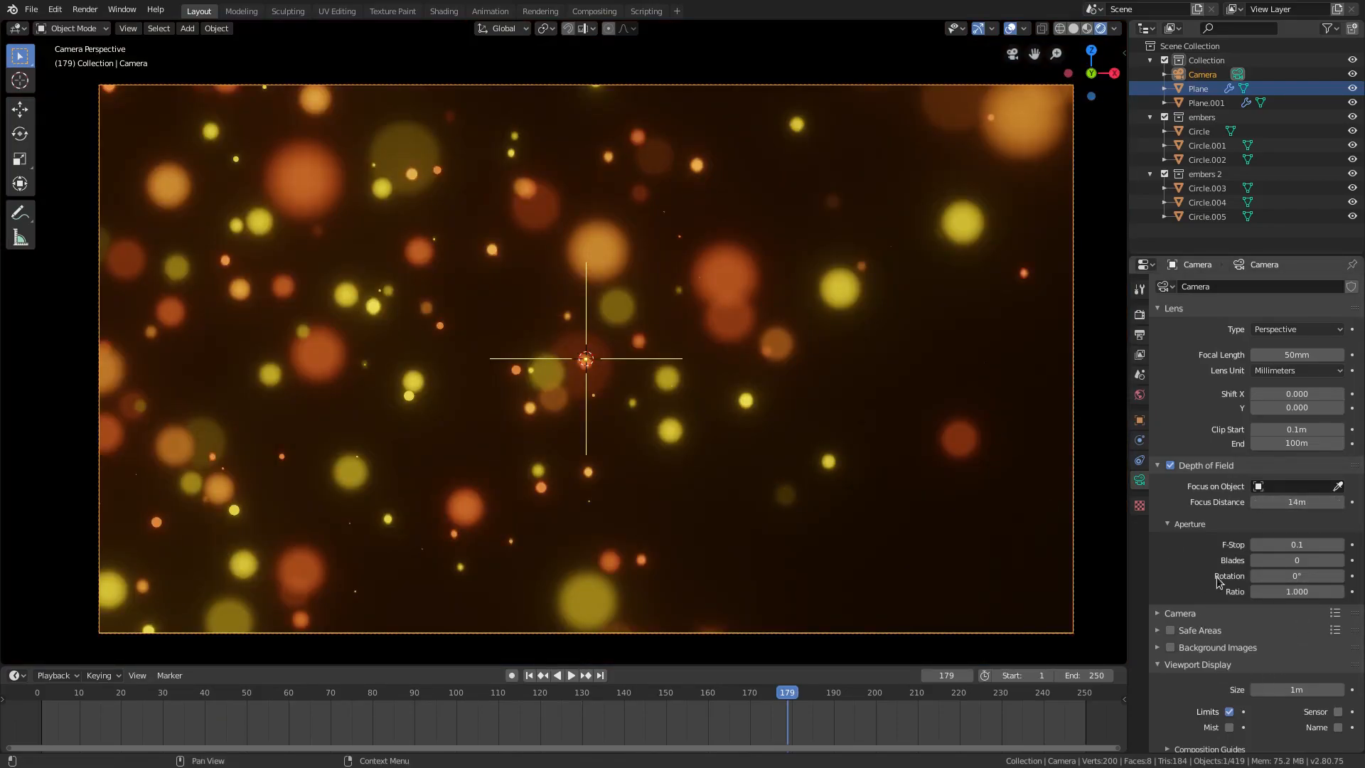
click(1229, 711)
Hide the viewport overlays and play the animation from frame 1 in the camera view
click(1023, 29)
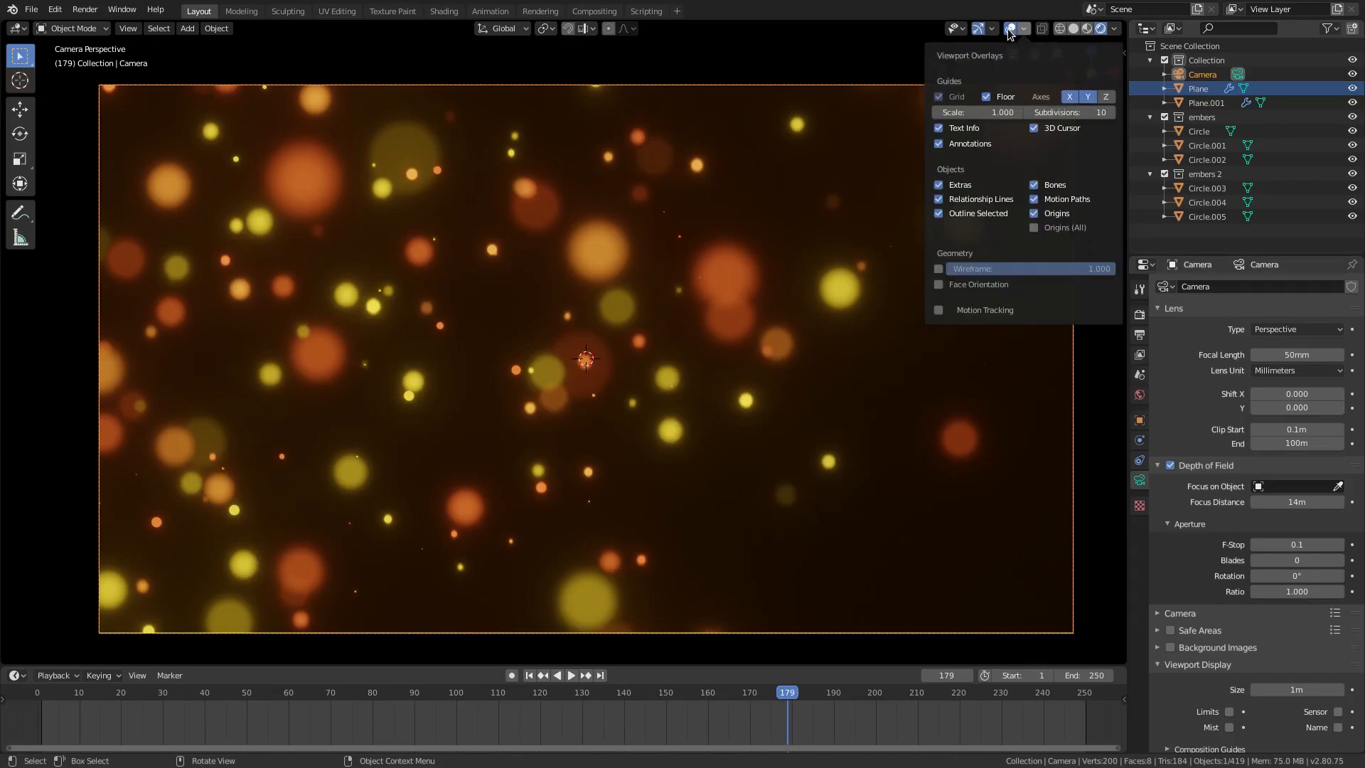
click(528, 676)
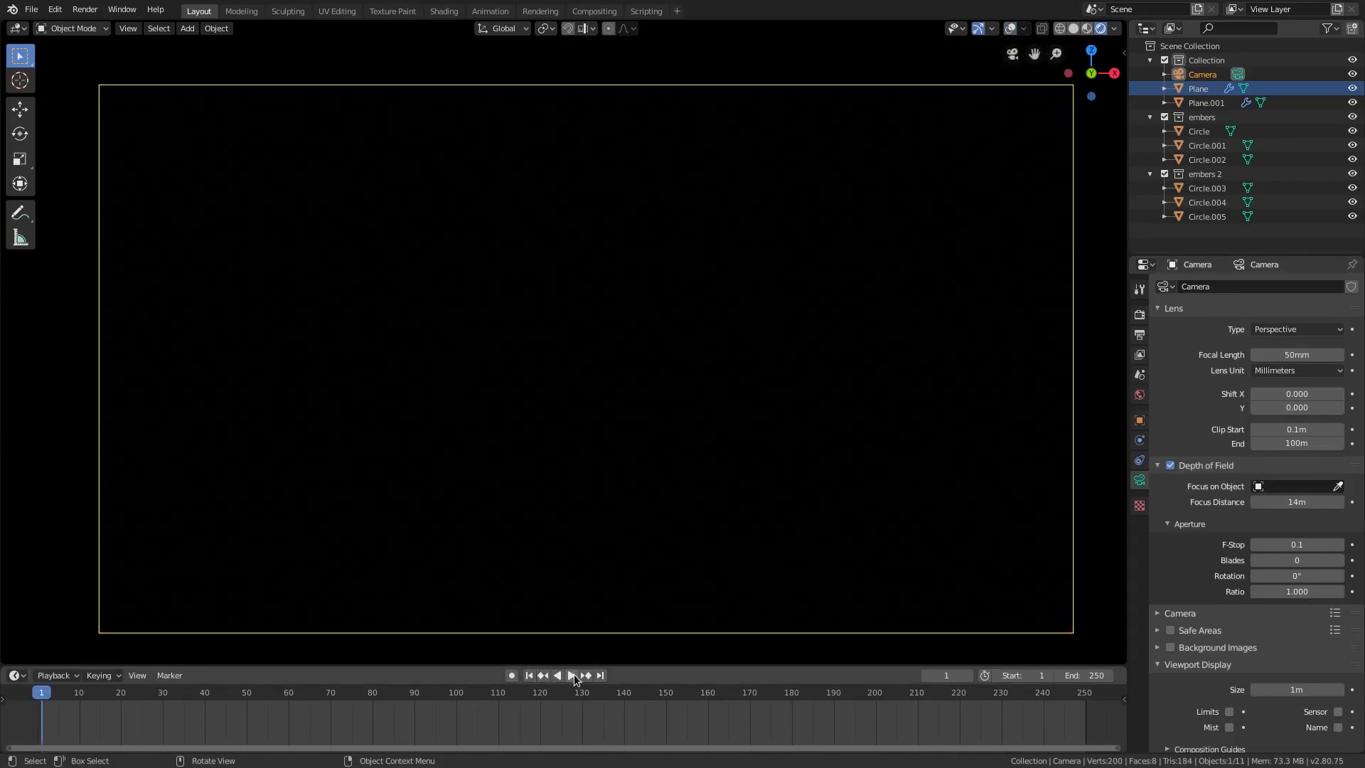
click(573, 676)
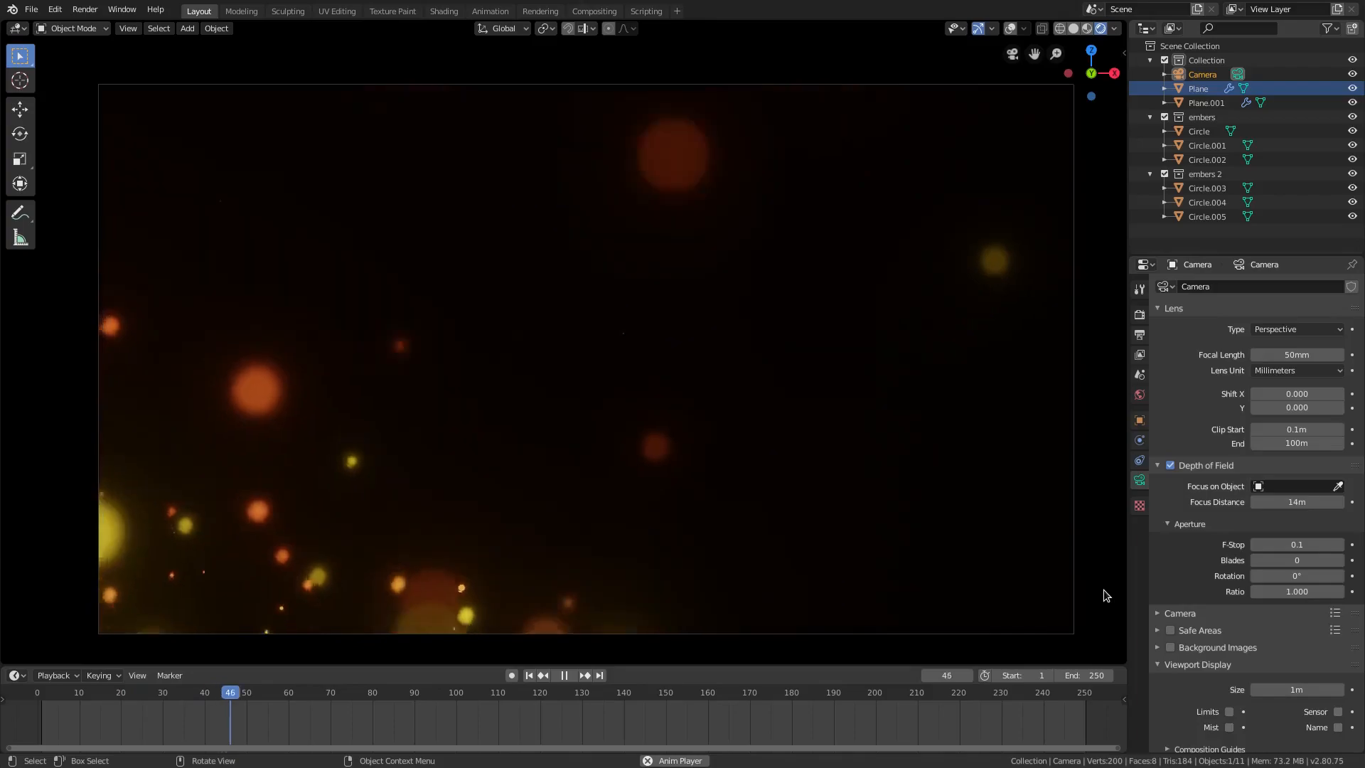